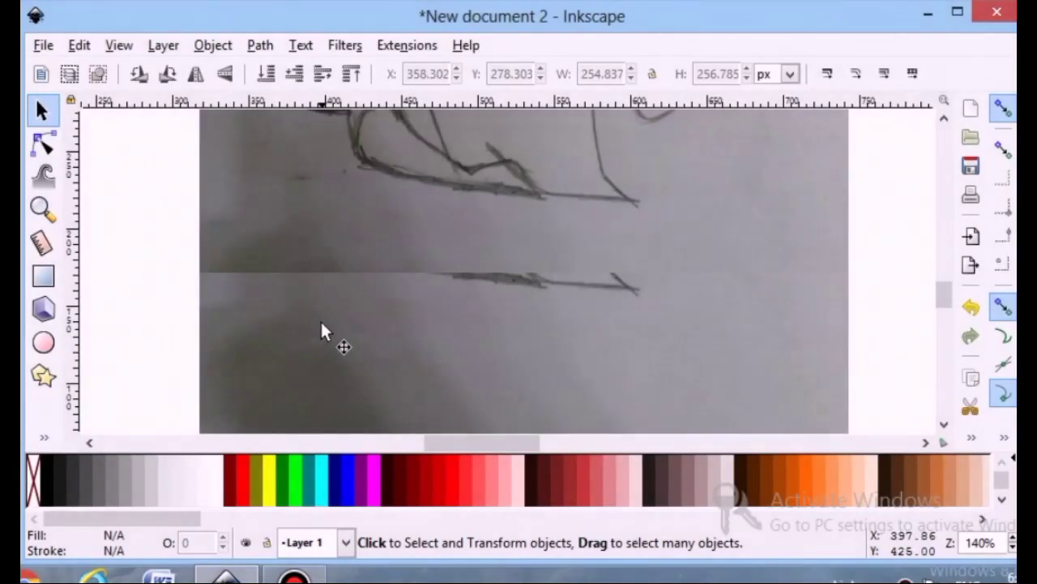
# Trace the outer outline of the head covering in the sketch as a closed curved path with the Pen tool
pyautogui.click(43, 439)
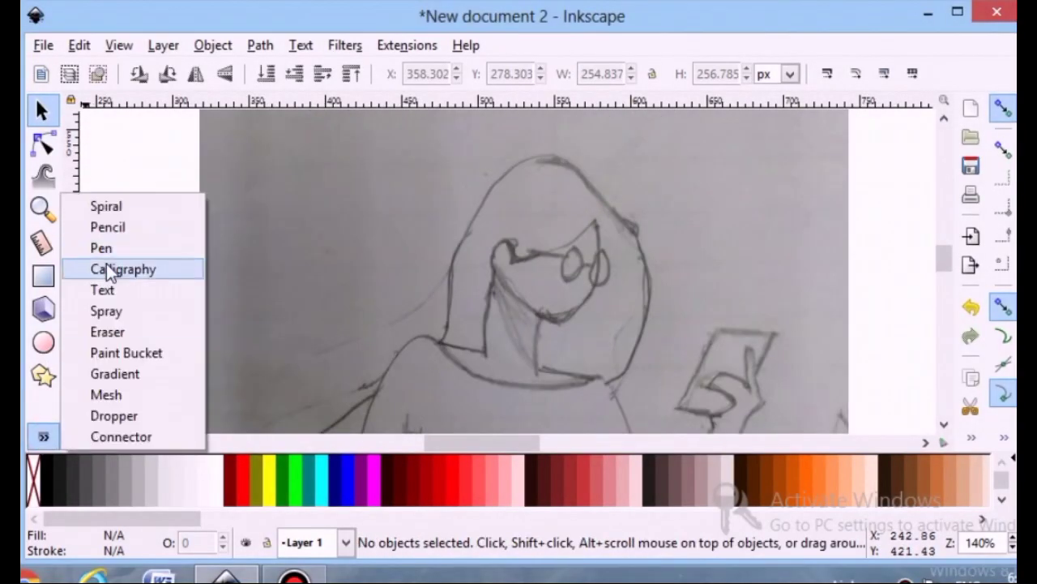
pyautogui.click(105, 248)
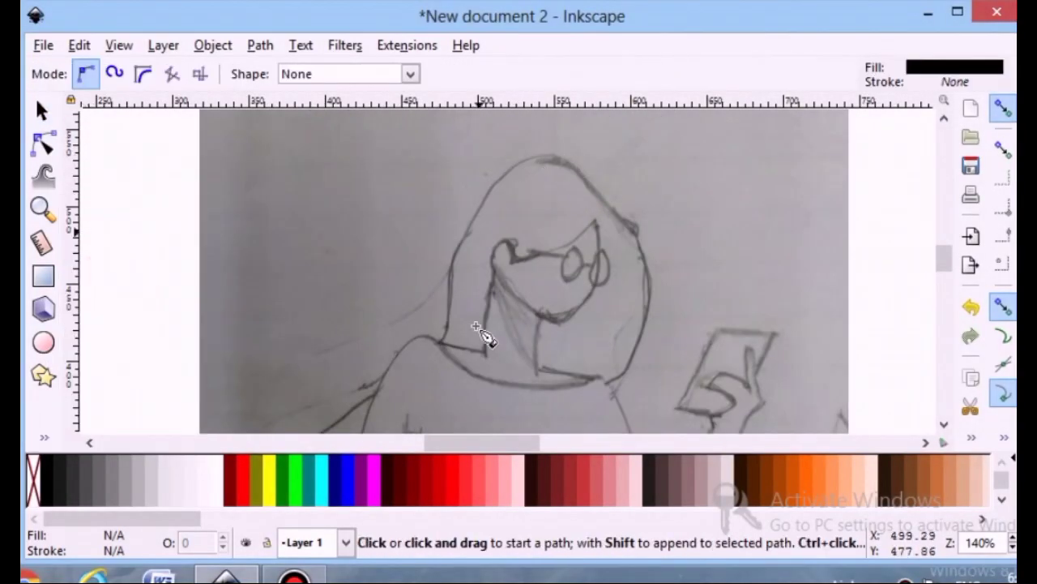
pyautogui.click(438, 341)
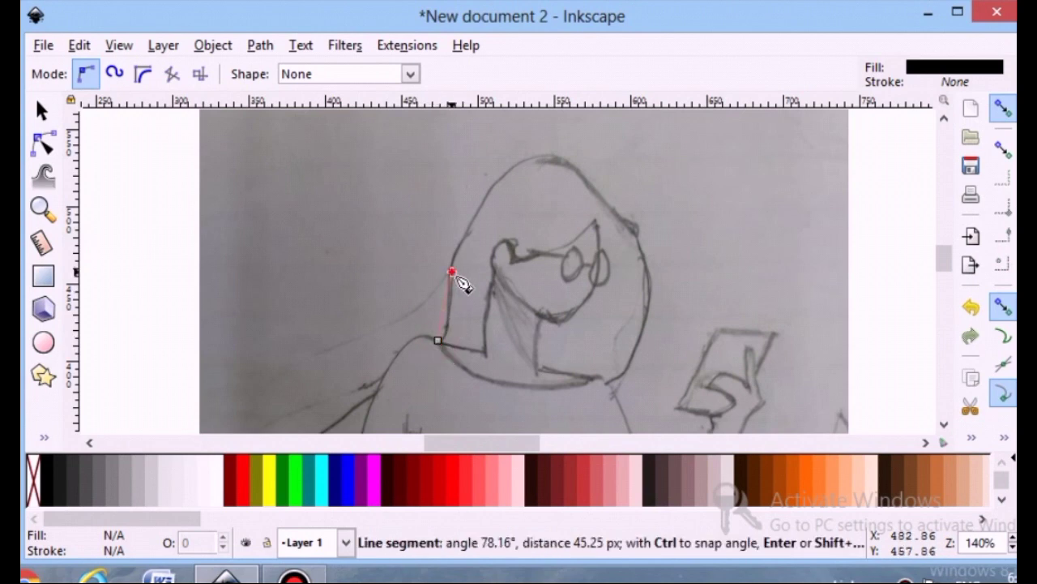
pyautogui.moveTo(452, 272); pyautogui.dragTo(451, 239)
pyautogui.moveTo(558, 156); pyautogui.dragTo(599, 188)
pyautogui.click(638, 235)
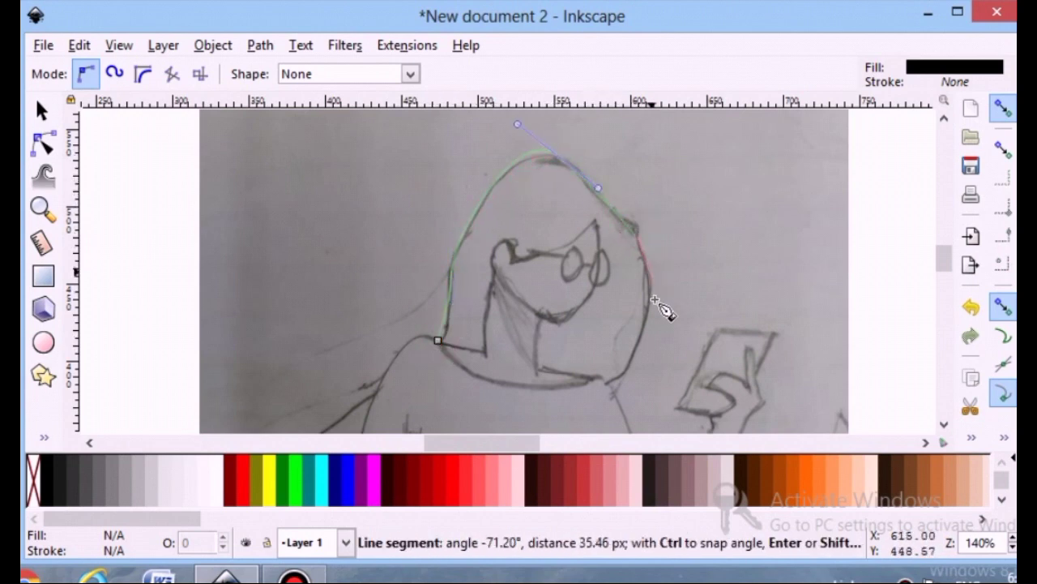
pyautogui.moveTo(604, 386); pyautogui.dragTo(535, 413)
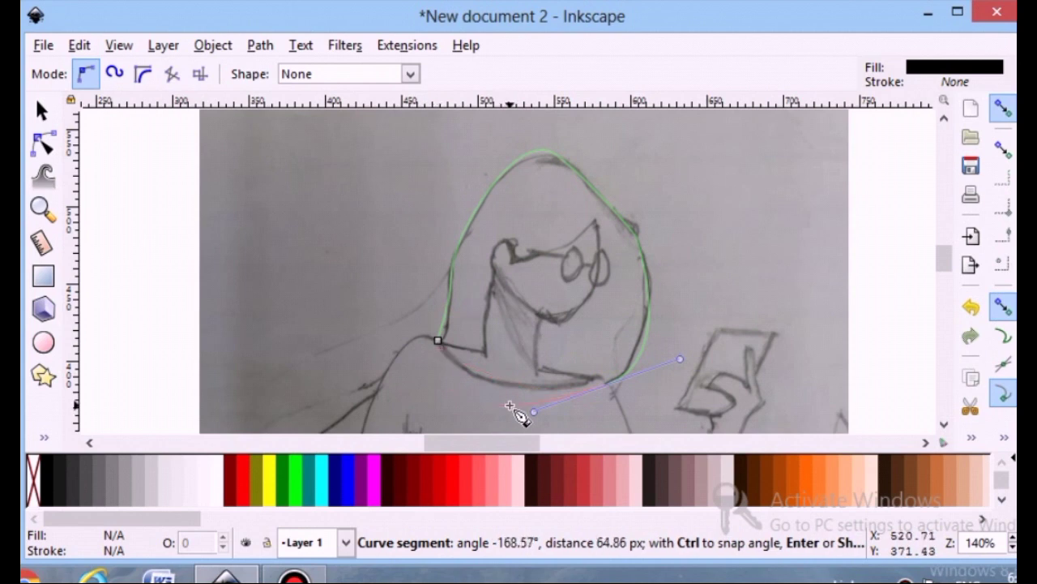
pyautogui.click(438, 341)
pyautogui.click(438, 341)
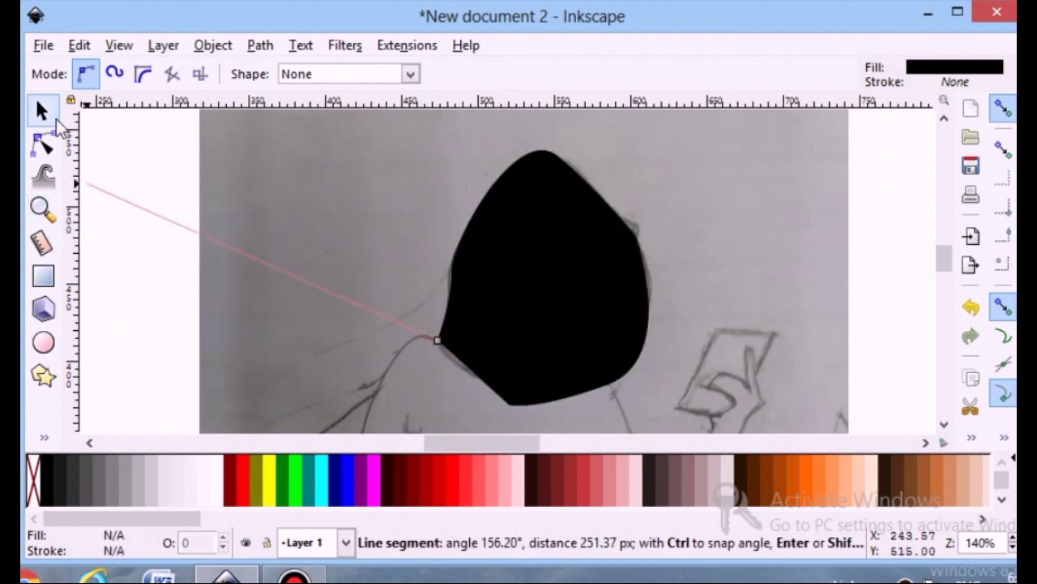
# Bend the straight lower segment of the head covering path outward into a smooth curve
pyautogui.click(42, 110)
pyautogui.click(496, 371)
pyautogui.click(44, 146)
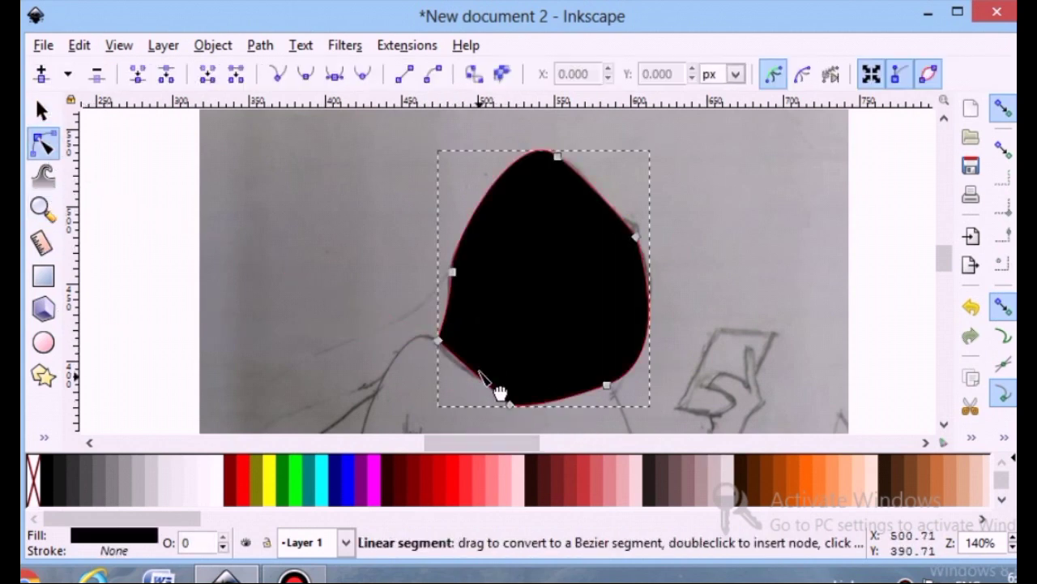
pyautogui.scroll(-3, 308, 292)
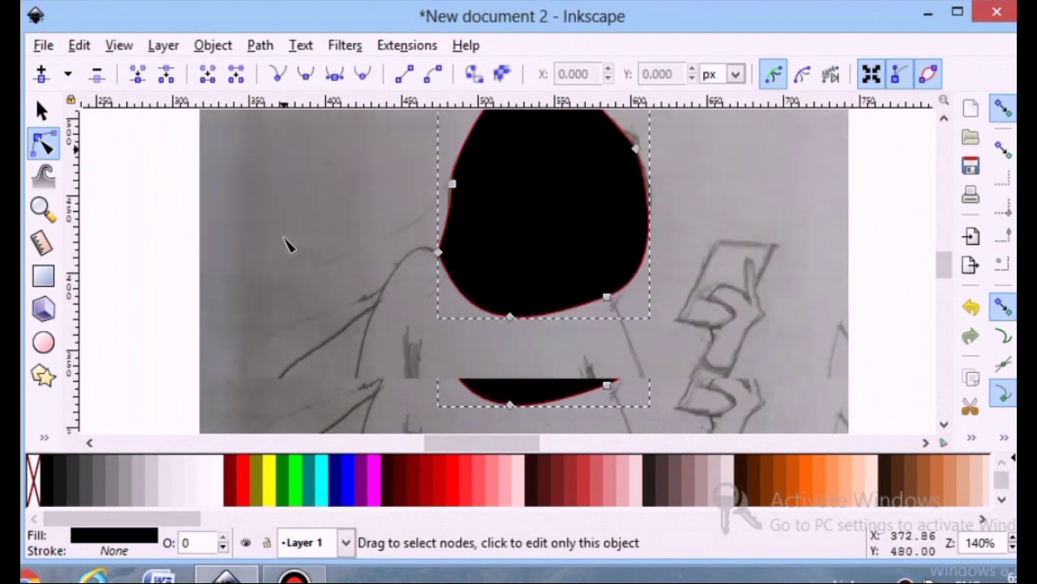
pyautogui.scroll(3, 324, 267)
# Give the head covering path a flat black stroke and no fill, and deselect it
pyautogui.doubleClick(130, 536)
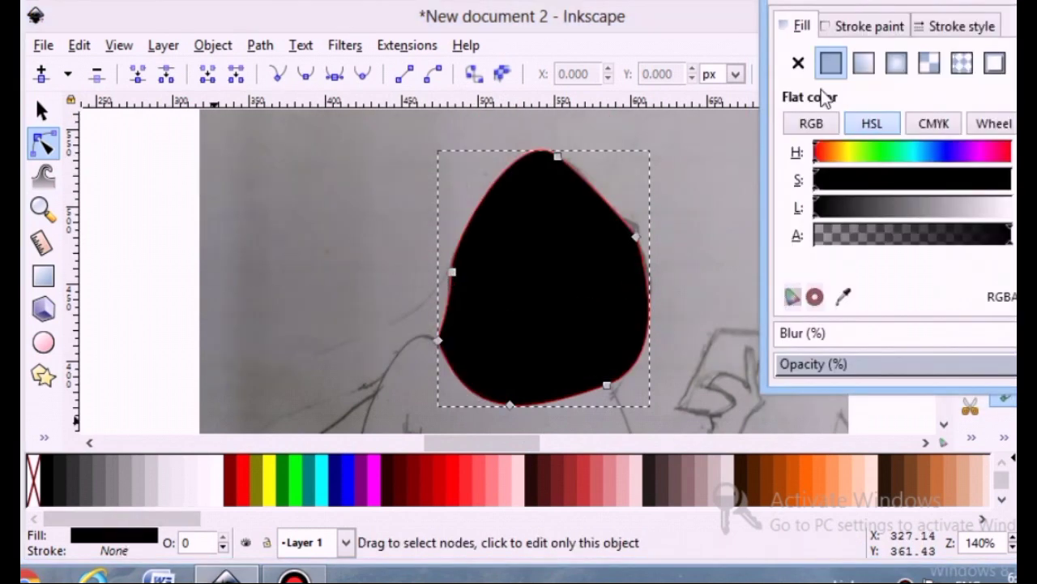
pyautogui.click(847, 28)
pyautogui.click(830, 63)
pyautogui.click(801, 28)
pyautogui.click(798, 63)
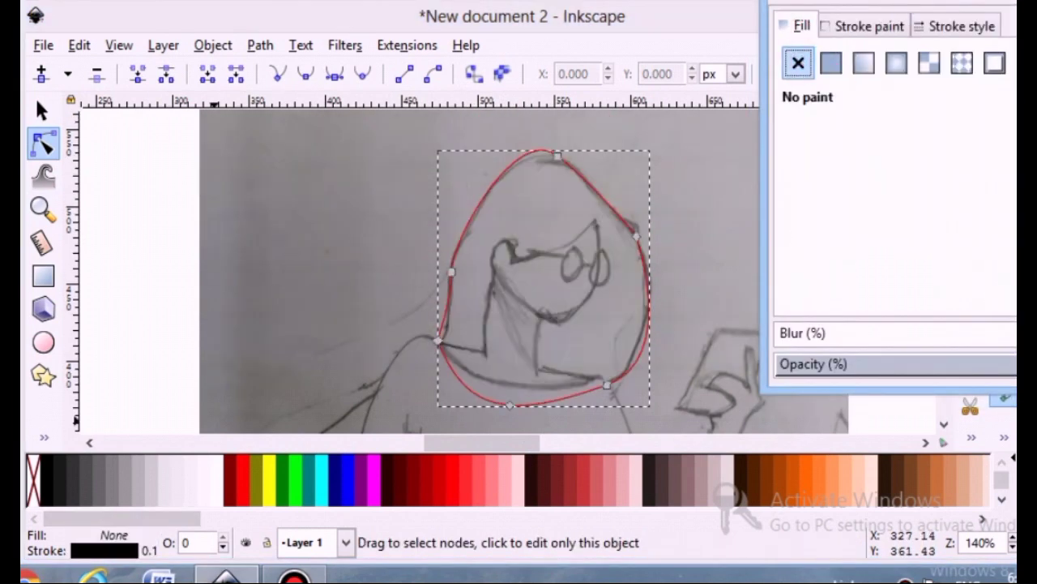
pyautogui.click(1012, 3)
pyautogui.click(753, 261)
# Trace the face with its ear, slanted upper edge and chin as a closed path with the Pen tool
pyautogui.scroll(-2, 413, 301)
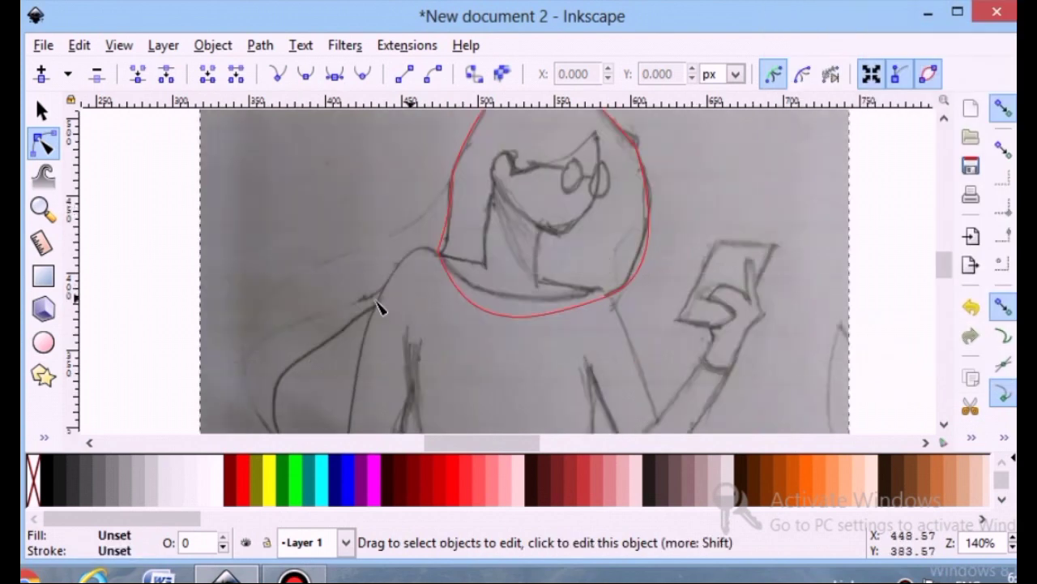
pyautogui.click(41, 110)
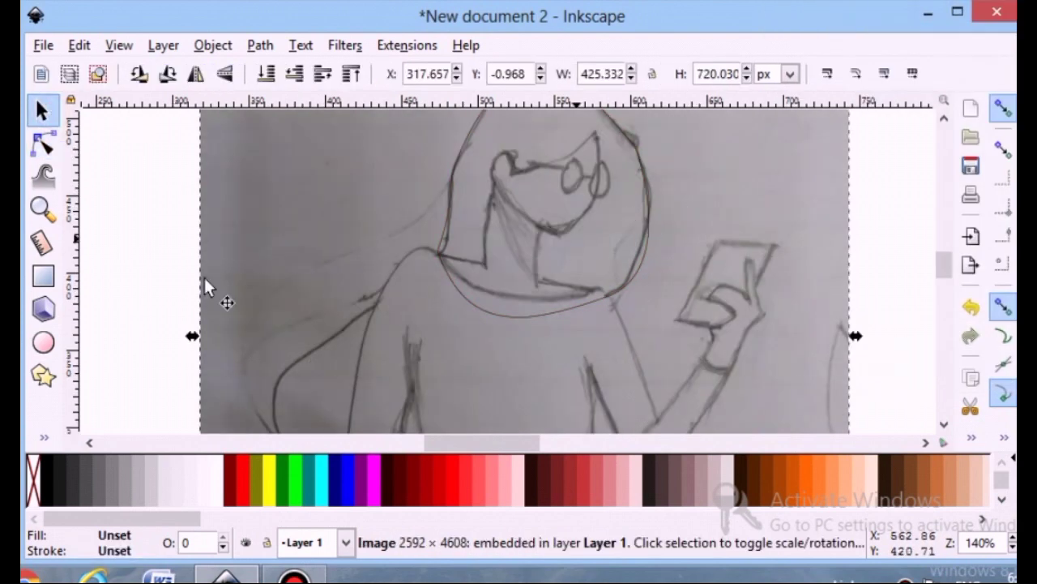
pyautogui.click(44, 437)
pyautogui.click(118, 246)
pyautogui.scroll(2, 510, 327)
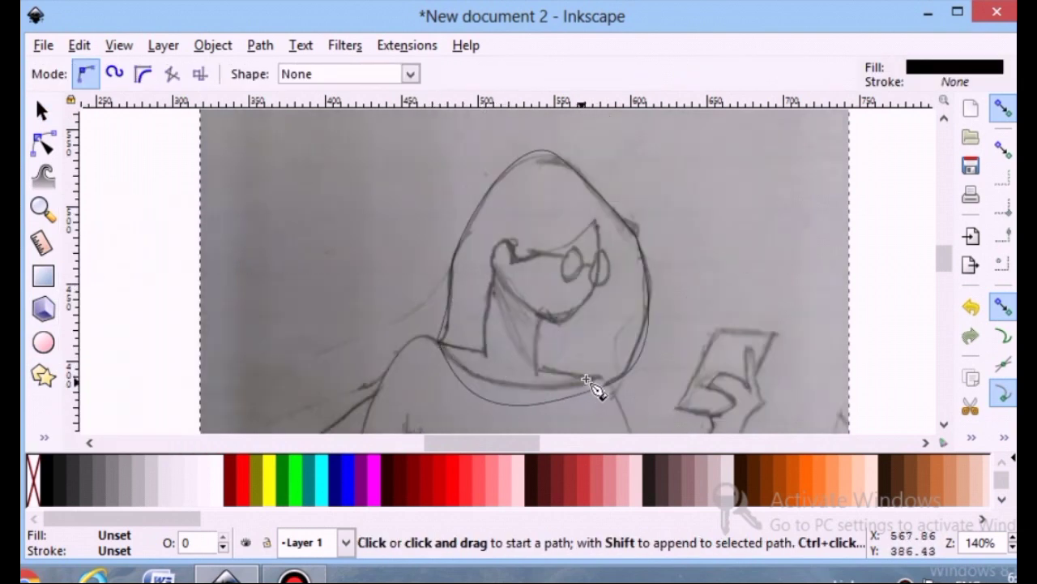
pyautogui.moveTo(496, 269); pyautogui.dragTo(517, 261)
pyautogui.click(517, 261)
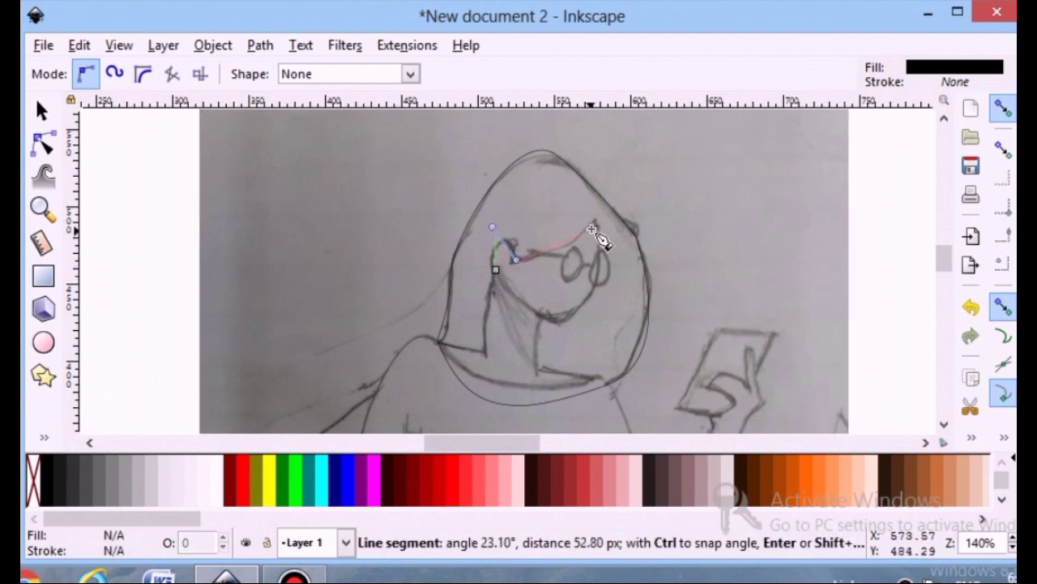
pyautogui.moveTo(594, 225); pyautogui.dragTo(594, 217)
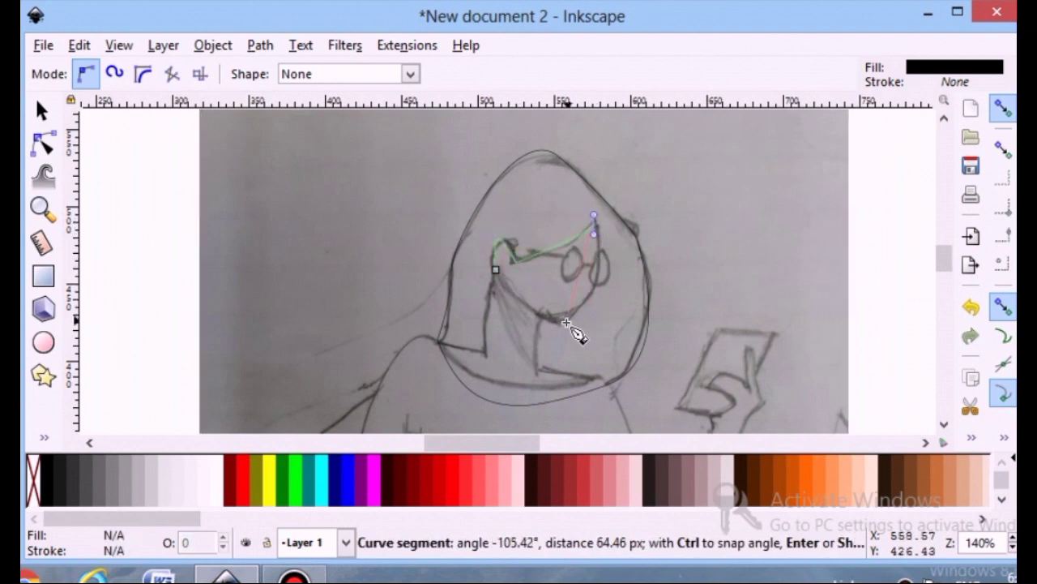
pyautogui.moveTo(565, 320); pyautogui.dragTo(538, 313)
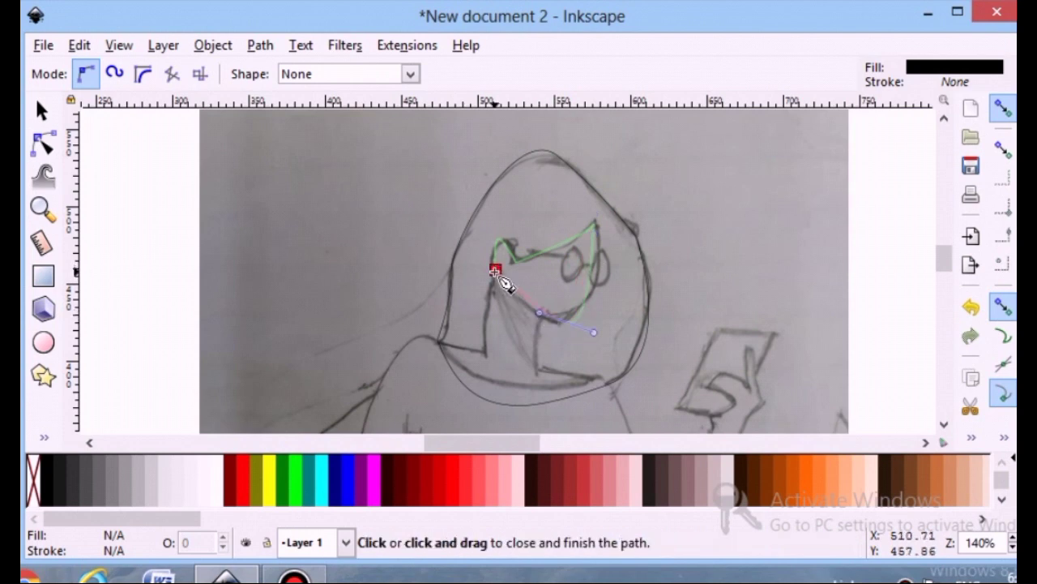
pyautogui.click(496, 272)
# Bend the face path's segments outward at the ear and at the front of the face to follow the sketch
pyautogui.press('n')
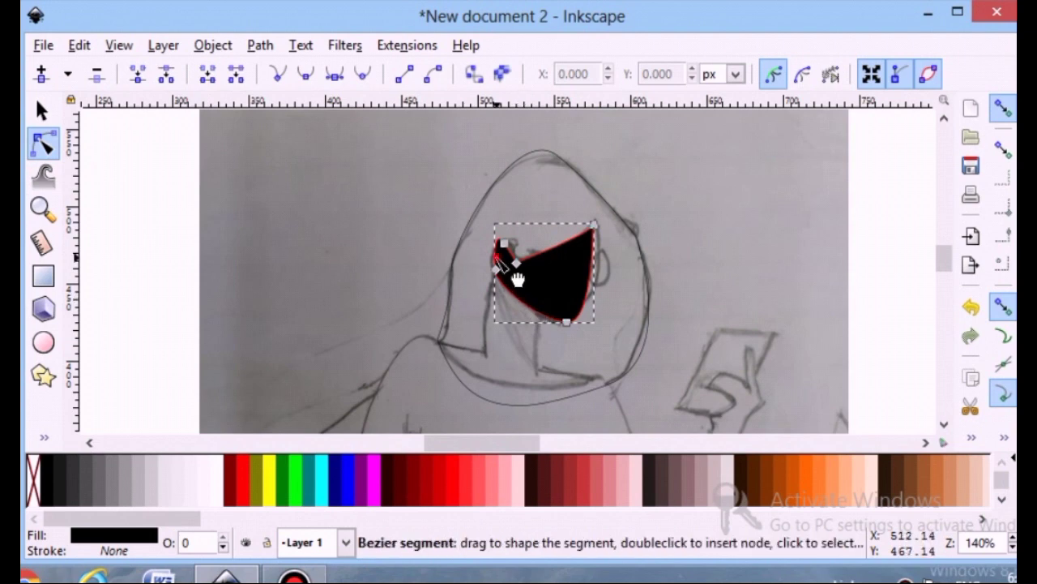
pyautogui.moveTo(517, 278); pyautogui.dragTo(529, 273)
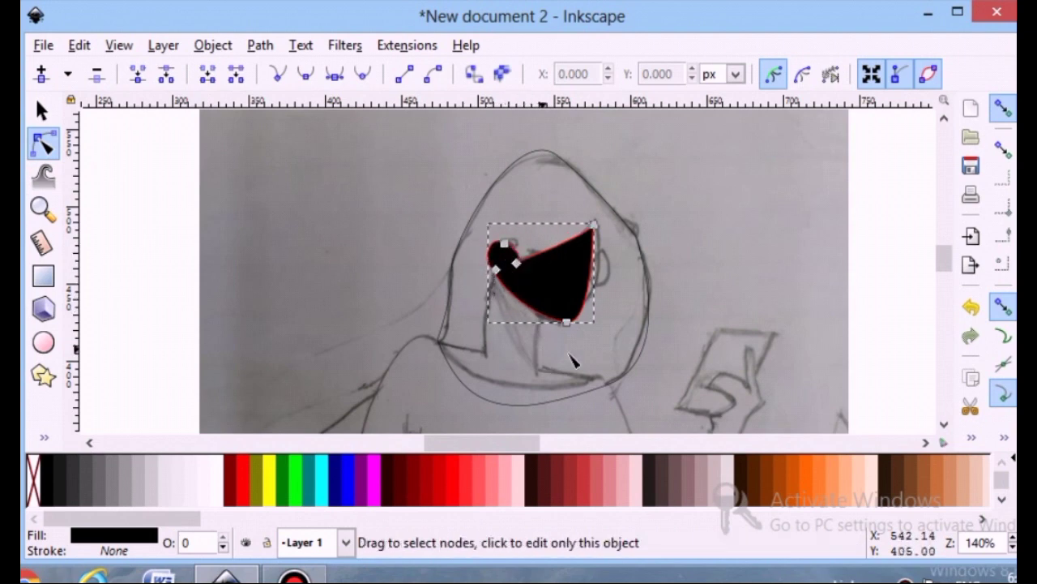
pyautogui.moveTo(607, 292); pyautogui.dragTo(616, 292)
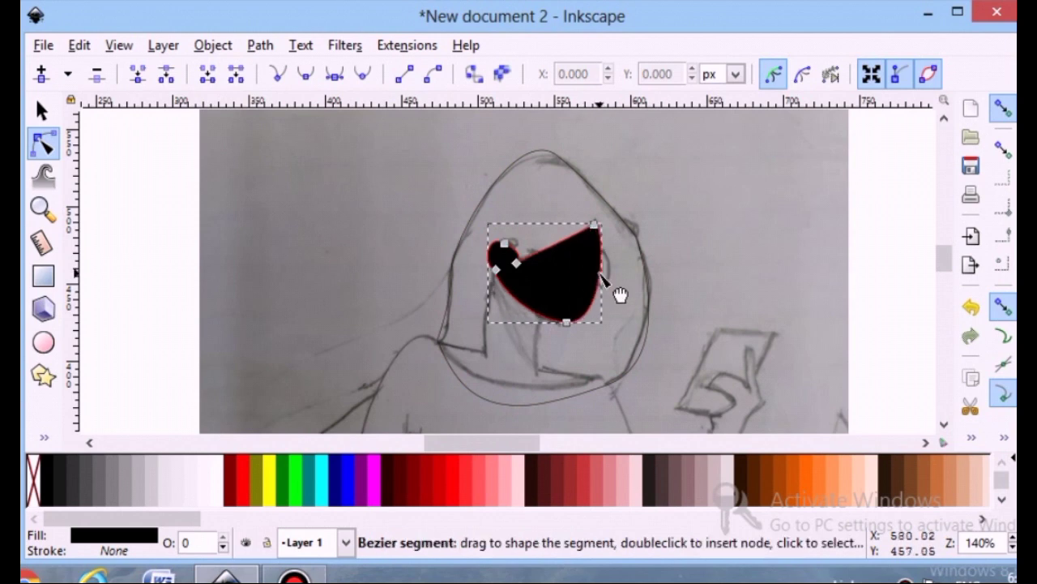
# Give the face path a flat black stroke and no fill
pyautogui.click(44, 436)
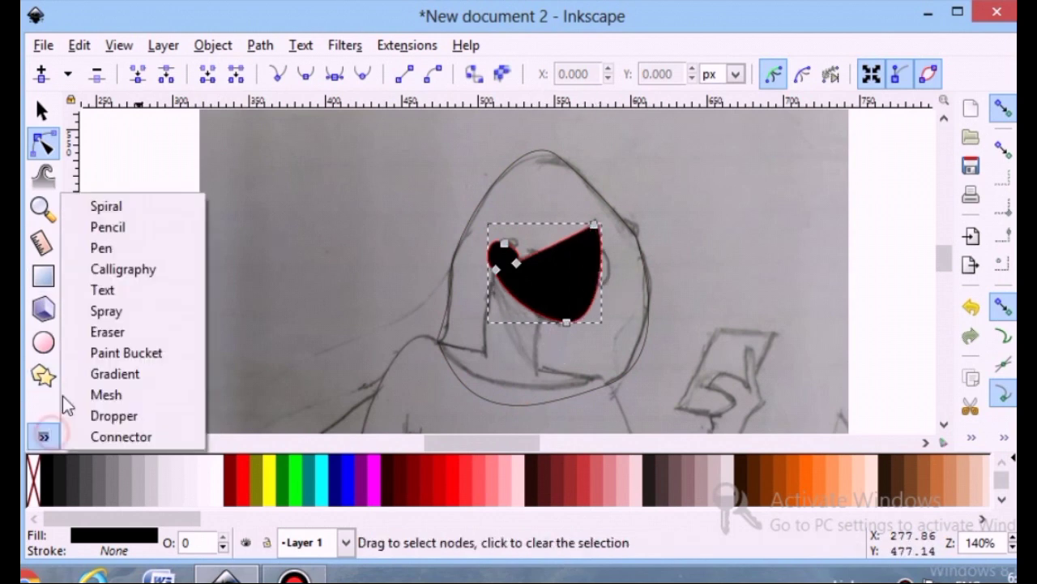
pyautogui.click(106, 536)
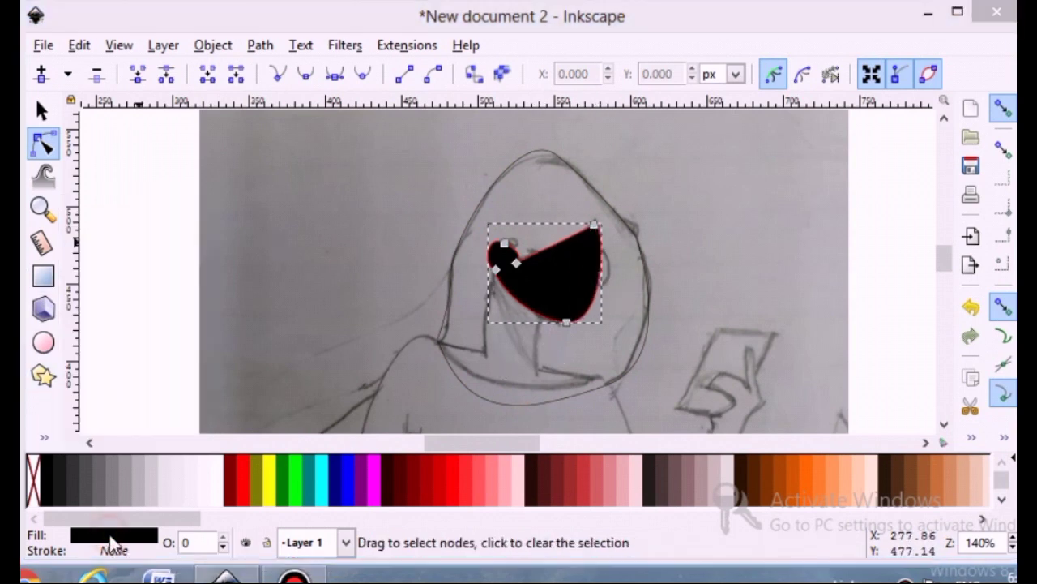
pyautogui.click(865, 25)
pyautogui.click(828, 65)
pyautogui.click(800, 26)
pyautogui.click(798, 63)
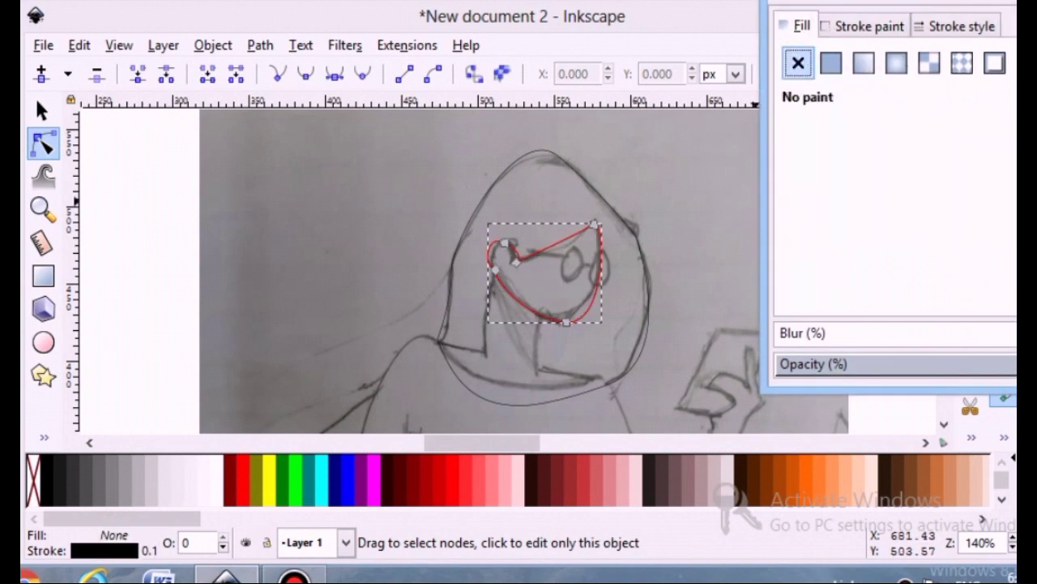
# Try to trace the neck and the collar below it as one closed path with the Pen tool
pyautogui.click(43, 436)
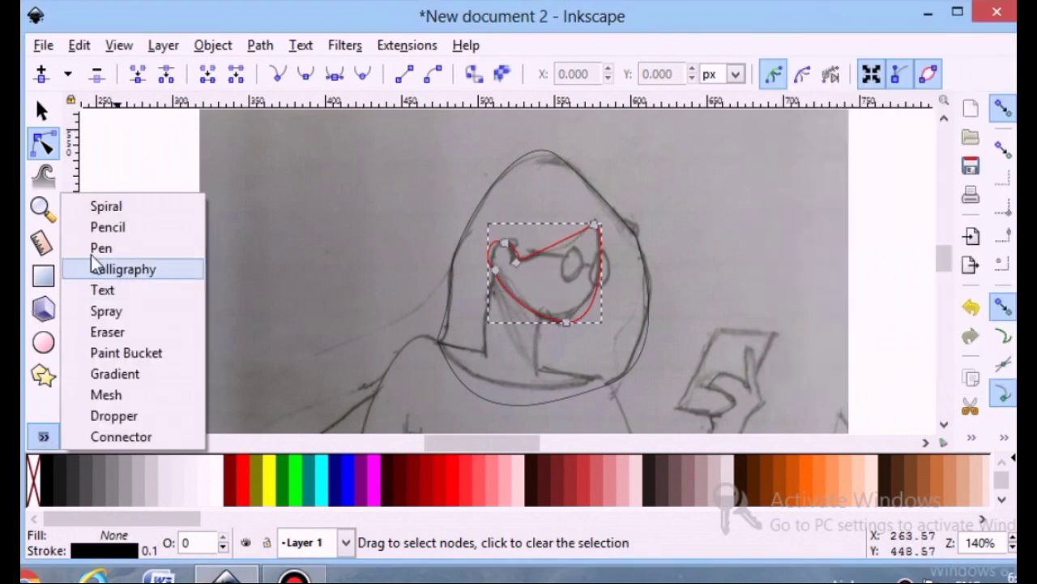
pyautogui.click(96, 248)
pyautogui.click(486, 356)
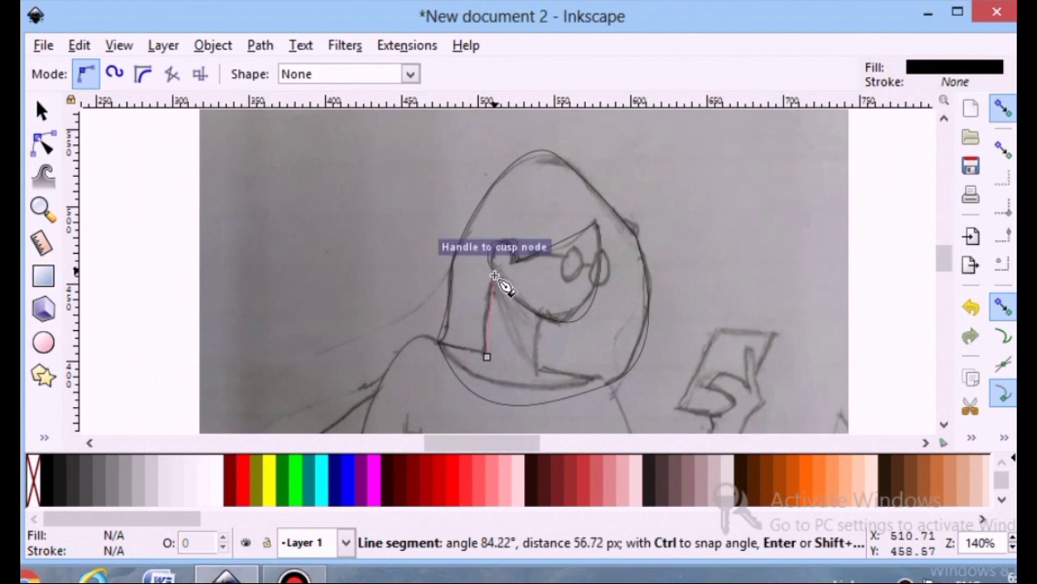
pyautogui.moveTo(495, 274); pyautogui.dragTo(509, 274)
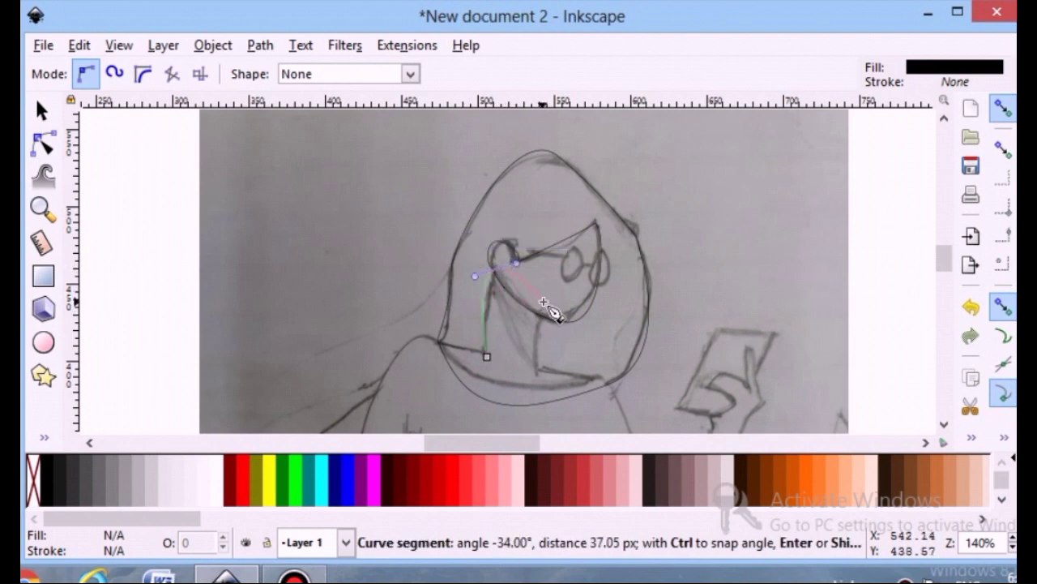
pyautogui.click(543, 307)
pyautogui.moveTo(537, 369); pyautogui.dragTo(539, 409)
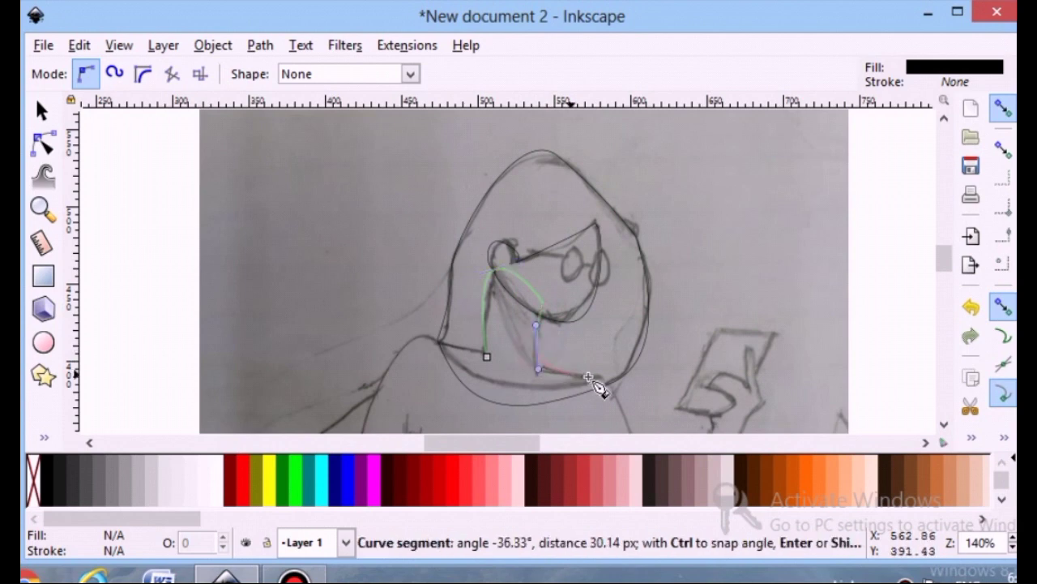
pyautogui.click(553, 372)
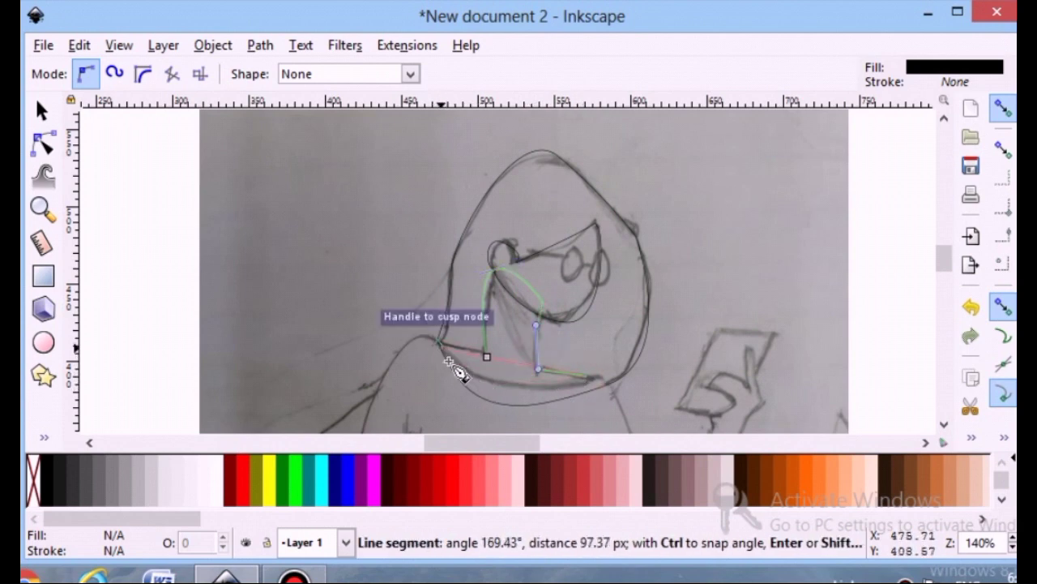
pyautogui.moveTo(507, 385); pyautogui.dragTo(460, 389)
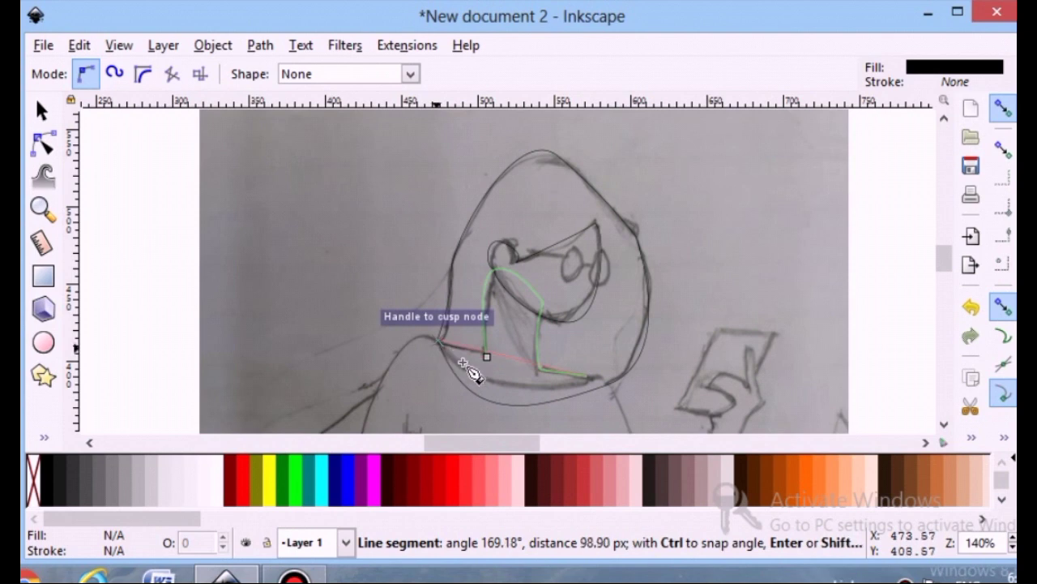
pyautogui.moveTo(438, 341); pyautogui.dragTo(428, 286)
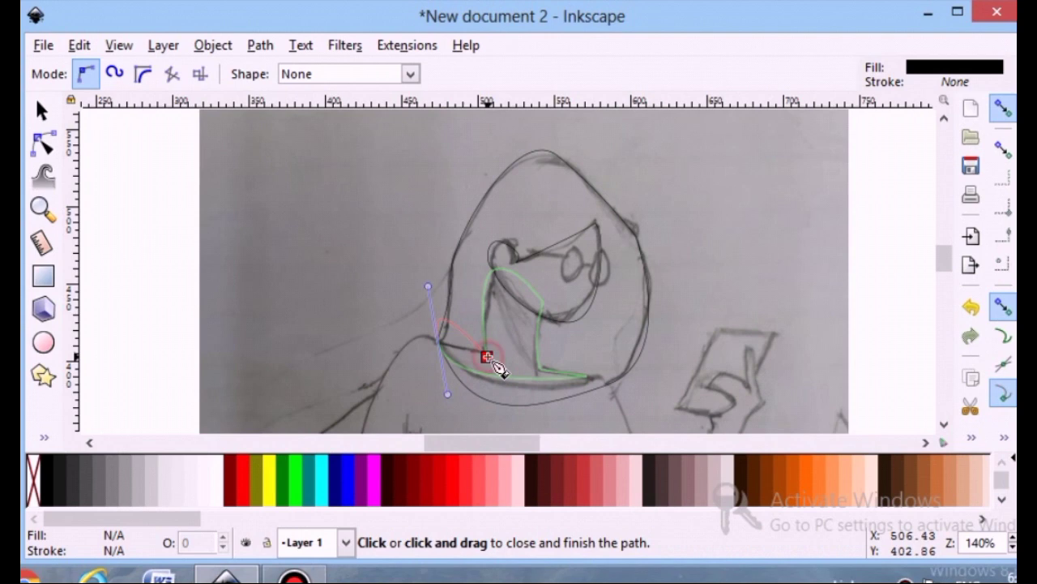
pyautogui.click(487, 358)
# Bend the lower collar edge of the neck path downward, and delete the whole neck path
pyautogui.click(44, 144)
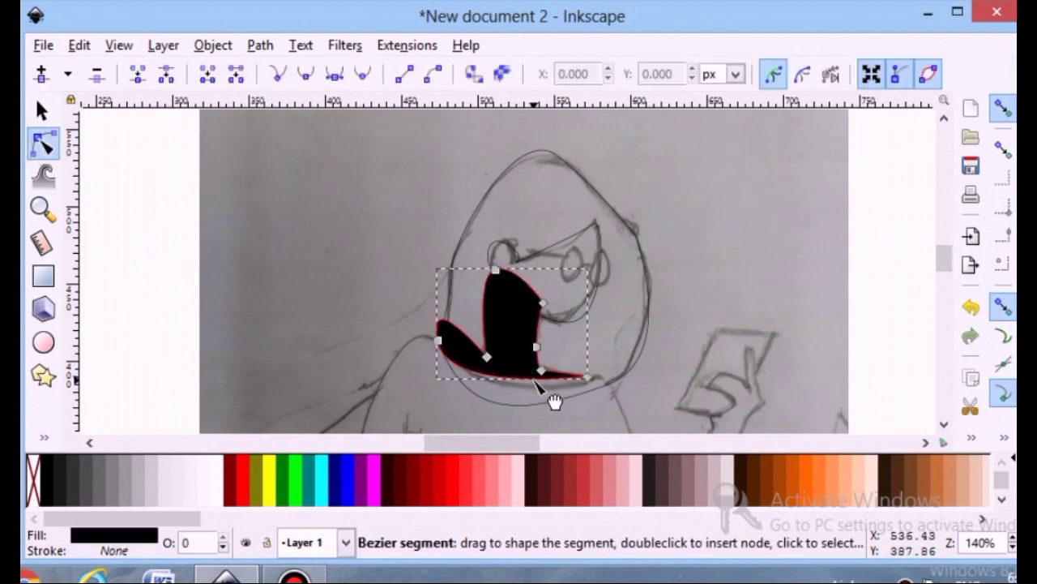
pyautogui.moveTo(538, 385); pyautogui.dragTo(554, 392)
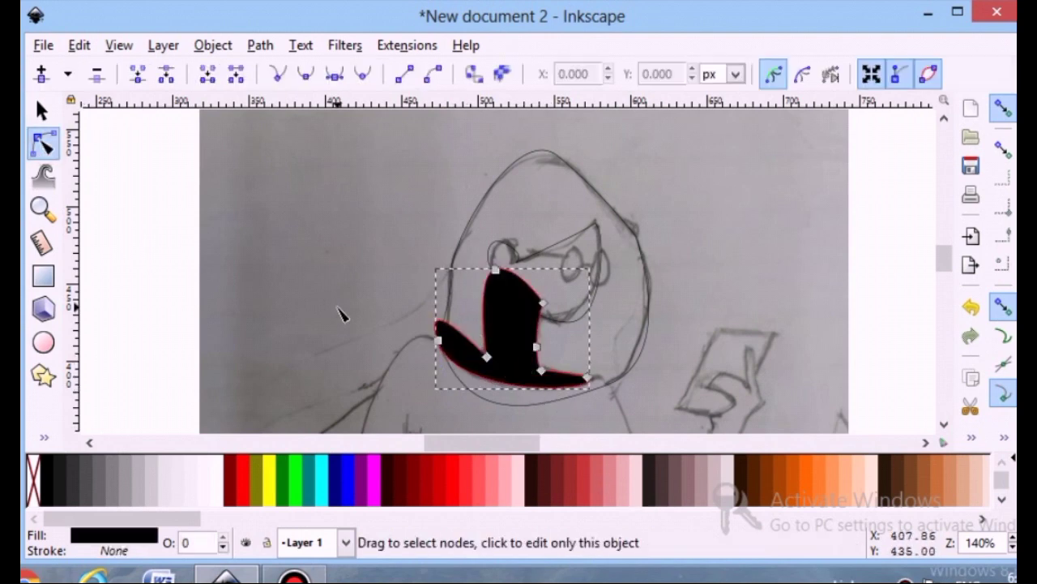
pyautogui.click(44, 109)
pyautogui.press('Delete')
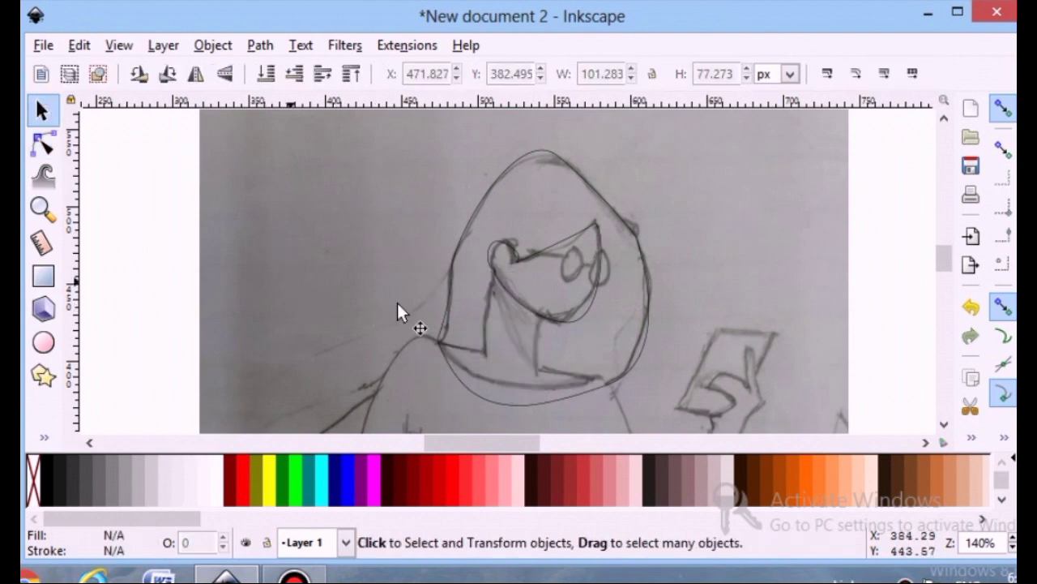
# Trace the neck and the collar again with the Pen tool as one closed path, starting and ending below the ear
pyautogui.click(44, 438)
pyautogui.click(134, 248)
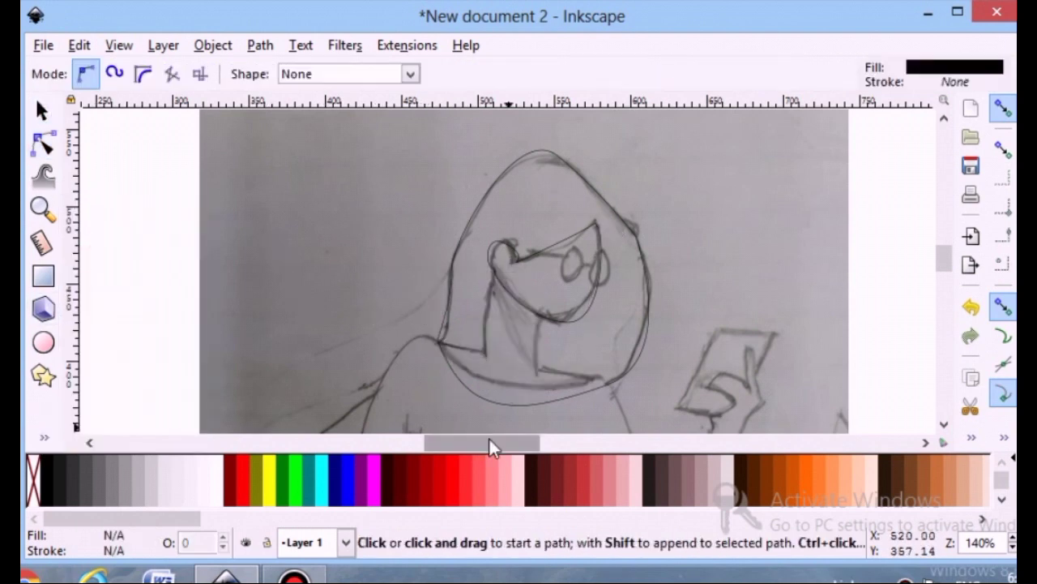
pyautogui.scroll(2, 508, 361)
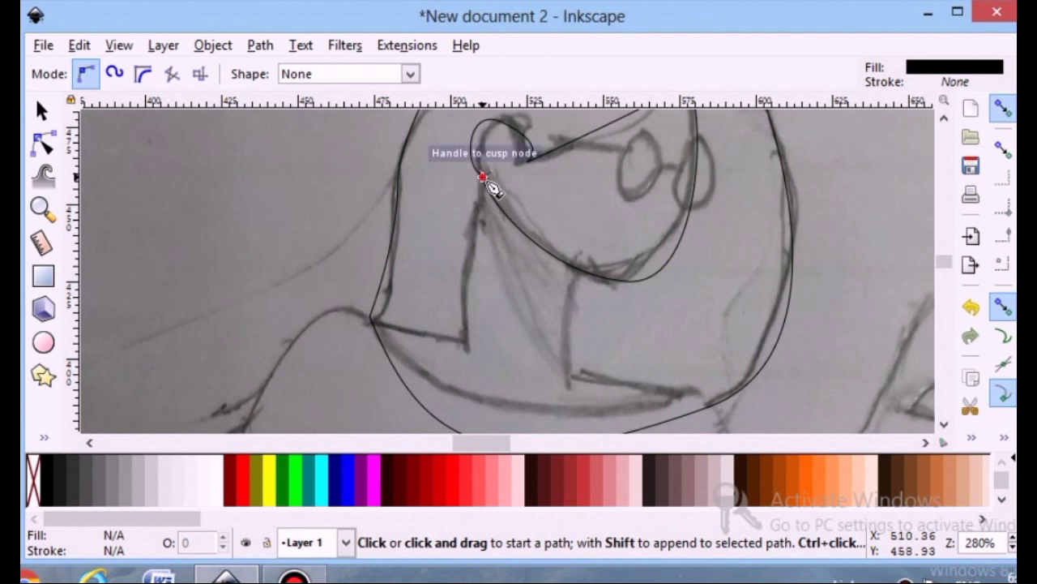
pyautogui.click(485, 176)
pyautogui.moveTo(464, 282); pyautogui.dragTo(463, 304)
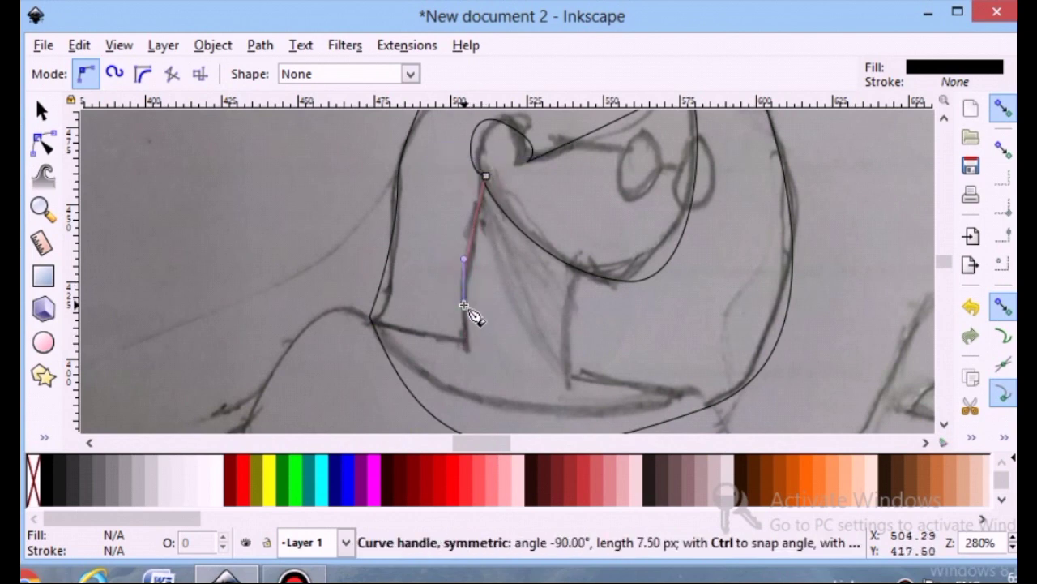
pyautogui.click(466, 348)
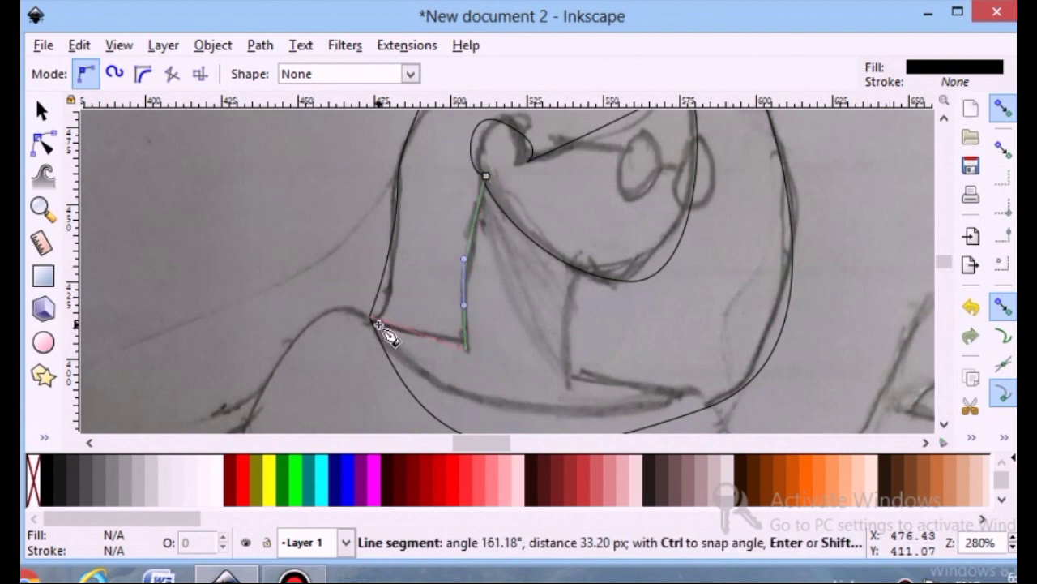
pyautogui.click(374, 321)
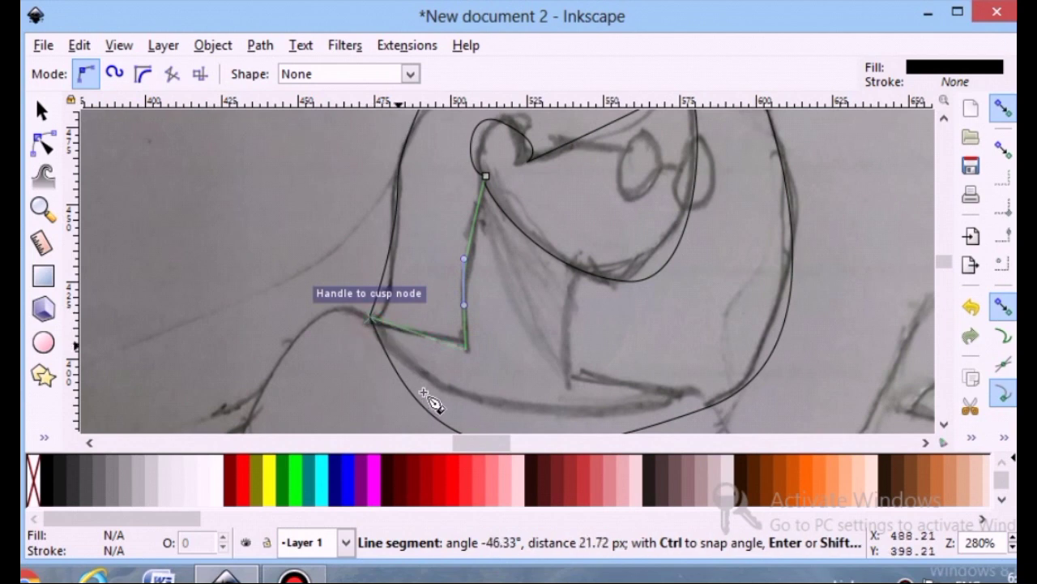
pyautogui.moveTo(523, 411); pyautogui.dragTo(673, 399)
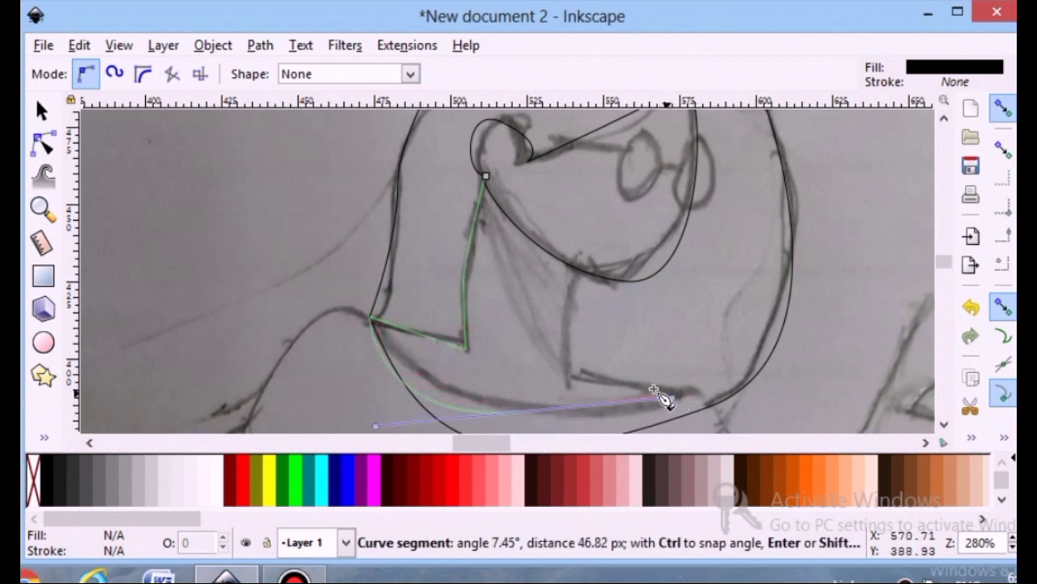
pyautogui.click(674, 398)
pyautogui.click(568, 374)
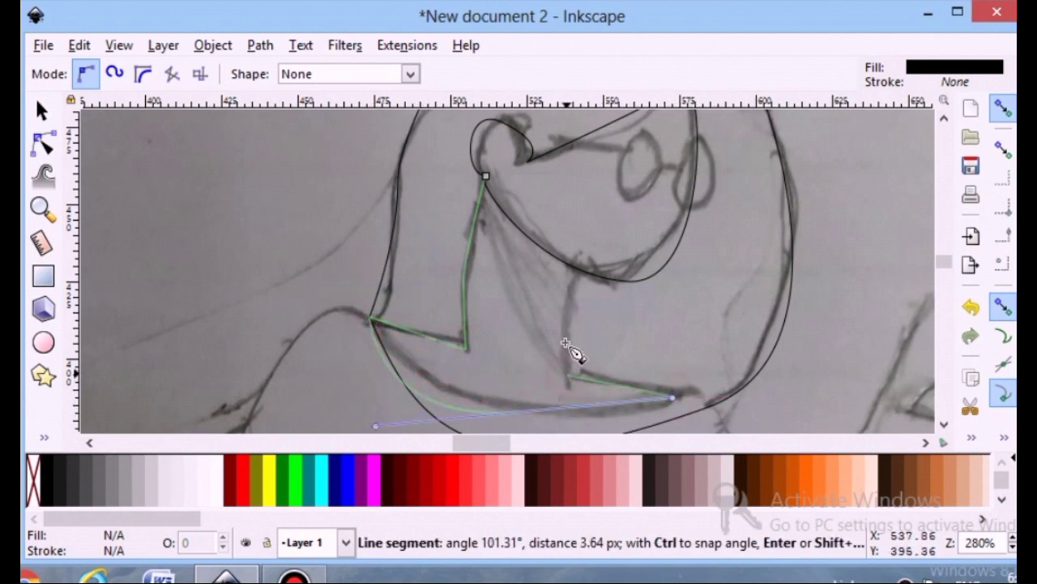
pyautogui.moveTo(582, 256); pyautogui.dragTo(592, 252)
pyautogui.click(485, 176)
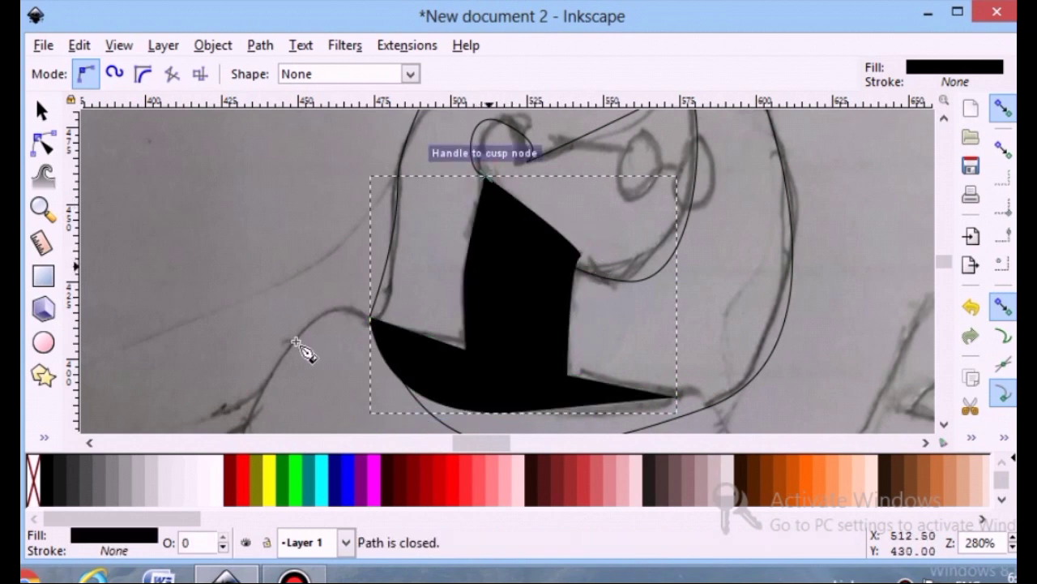
# Raise the neck path's inner corner node slightly and bend the front part of the lower collar edge downward to match the sketch
pyautogui.press('n')
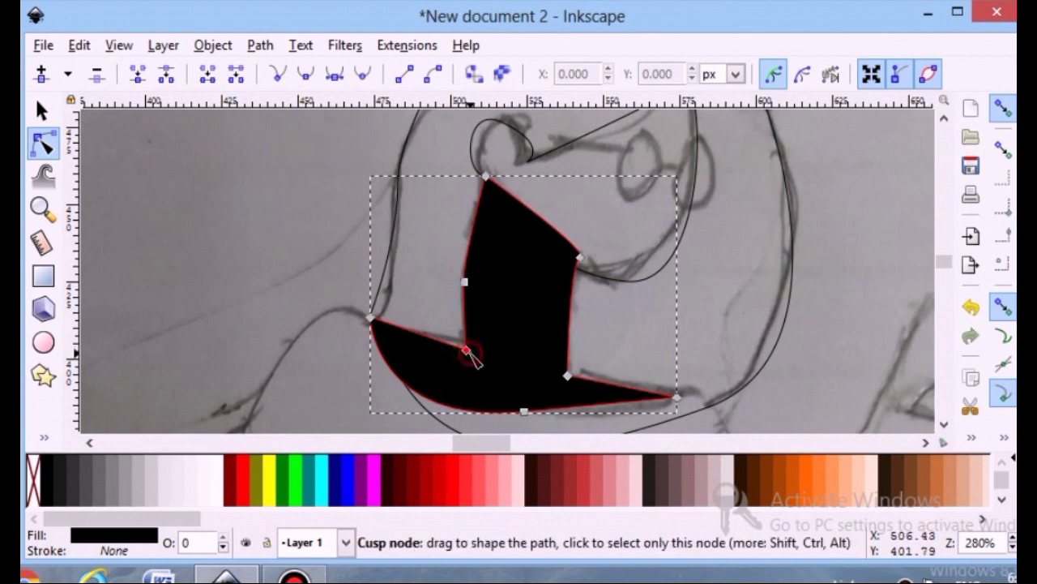
pyautogui.moveTo(467, 350); pyautogui.dragTo(466, 344)
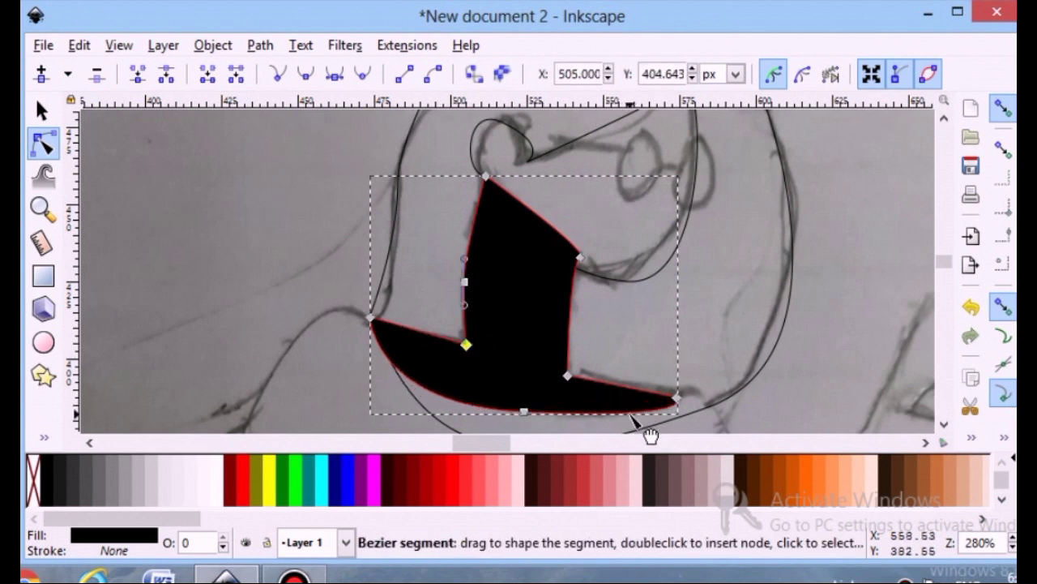
pyautogui.scroll(-3, 535, 350)
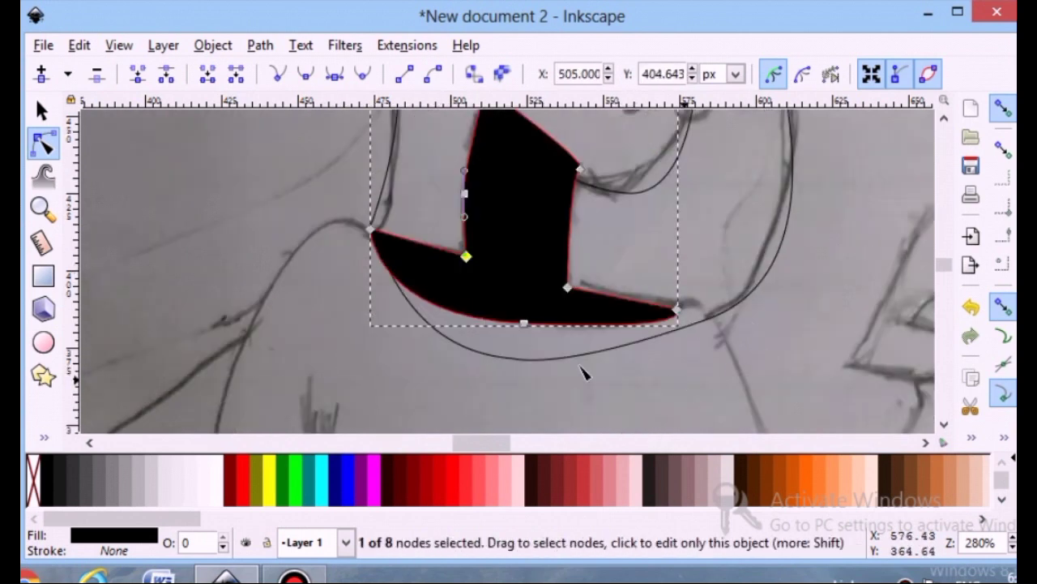
pyautogui.scroll(3, 470, 301)
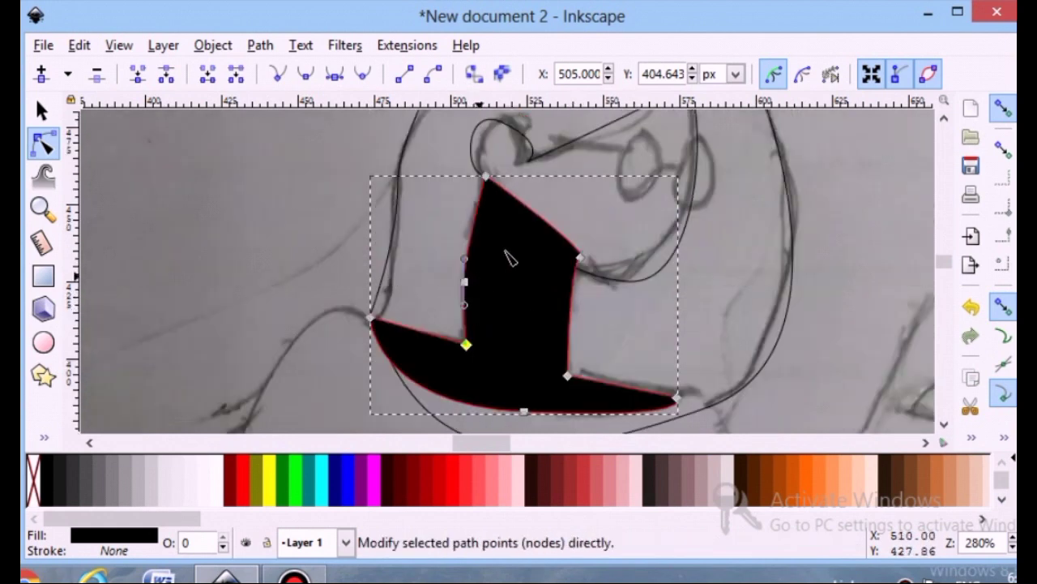
# Give the neck path a flat black stroke and remove its fill
pyautogui.click(45, 114)
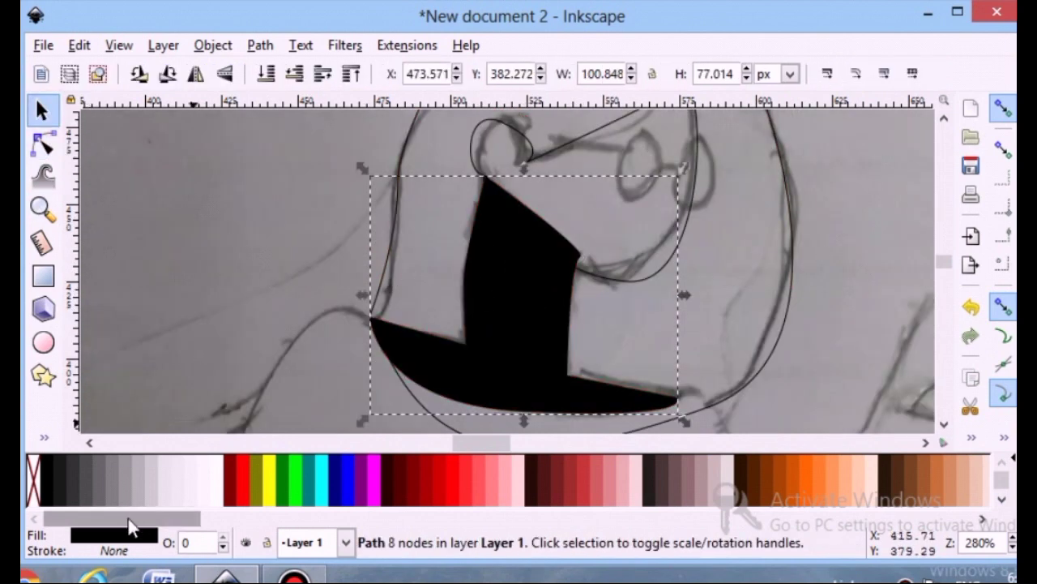
pyautogui.click(124, 535)
pyautogui.click(851, 28)
pyautogui.click(831, 63)
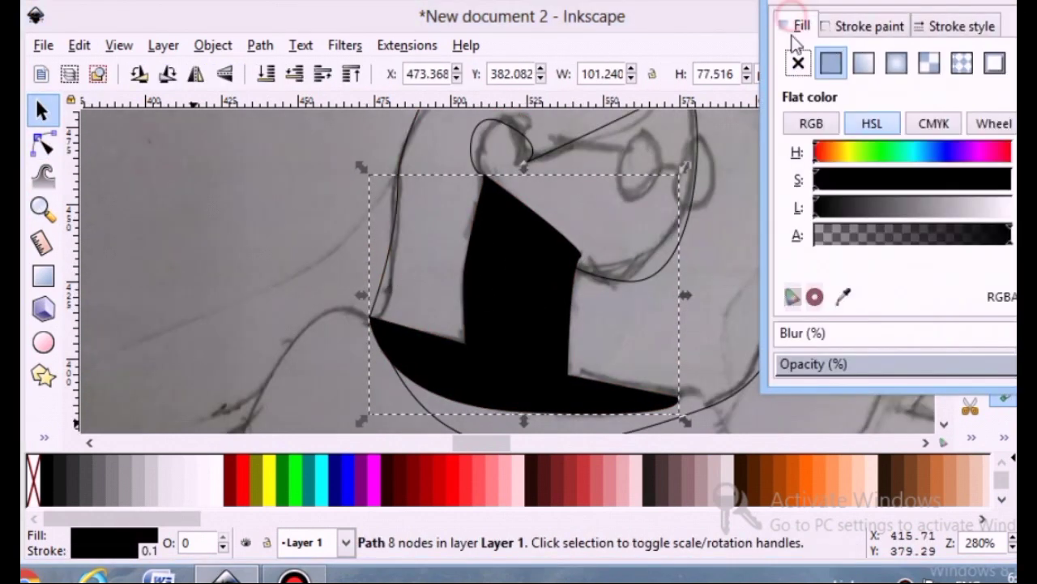
pyautogui.click(801, 26)
pyautogui.click(798, 63)
pyautogui.hotkey('ctrl', 'shift', 'f')
# Move the face path's upper front corner up to the sketched point and bend the front edge outward along the pencil line
pyautogui.scroll(3, 422, 273)
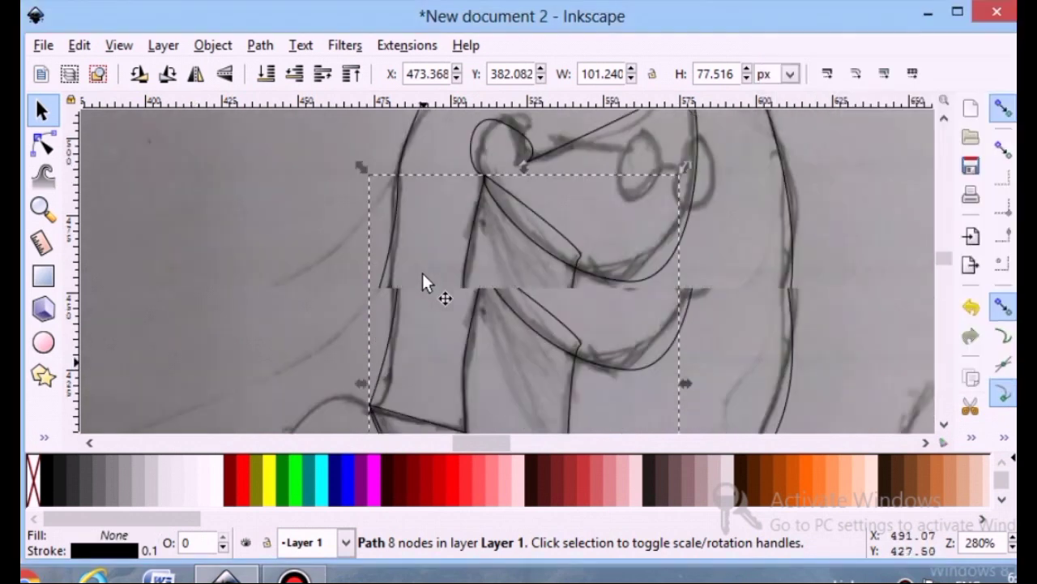
pyautogui.click(639, 197)
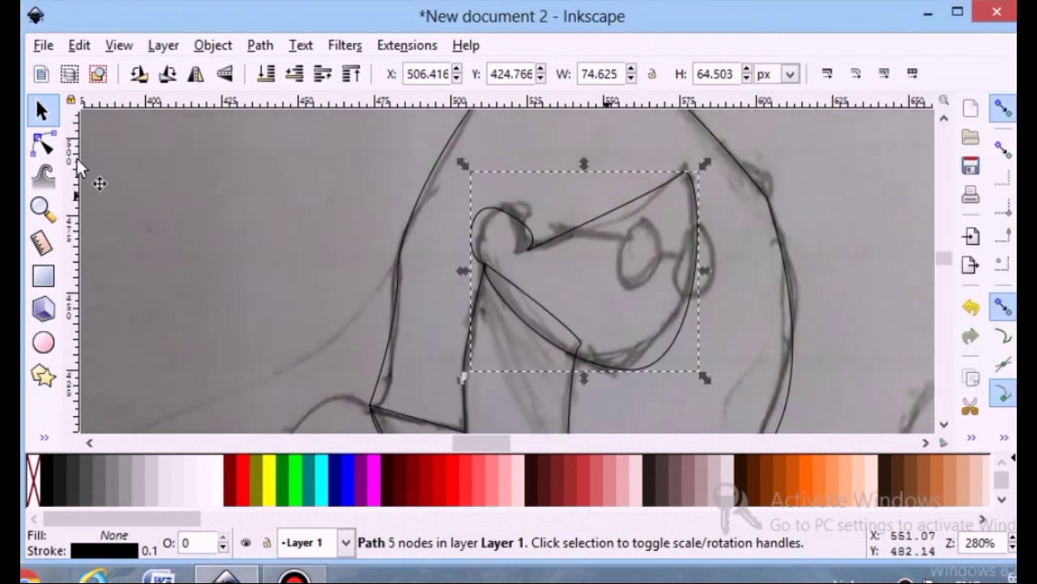
pyautogui.click(43, 145)
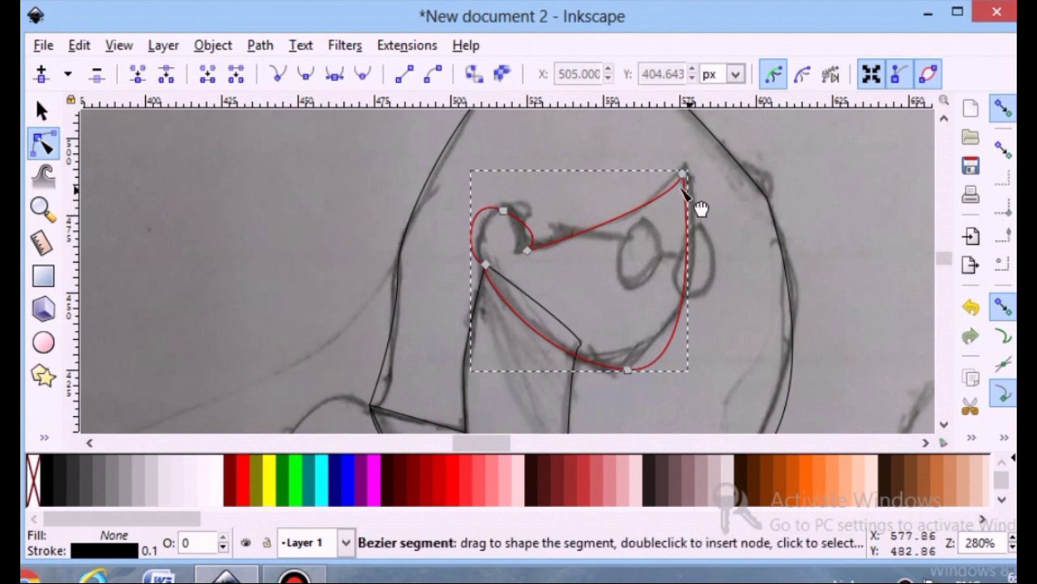
pyautogui.moveTo(684, 172); pyautogui.dragTo(677, 137)
pyautogui.click(739, 336)
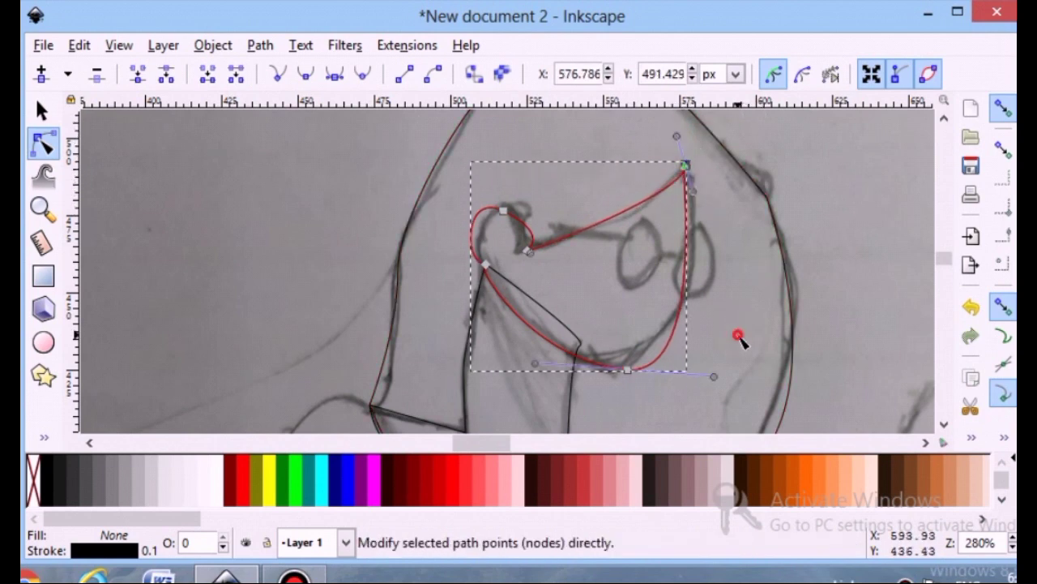
pyautogui.click(687, 266)
pyautogui.moveTo(689, 265); pyautogui.dragTo(696, 255)
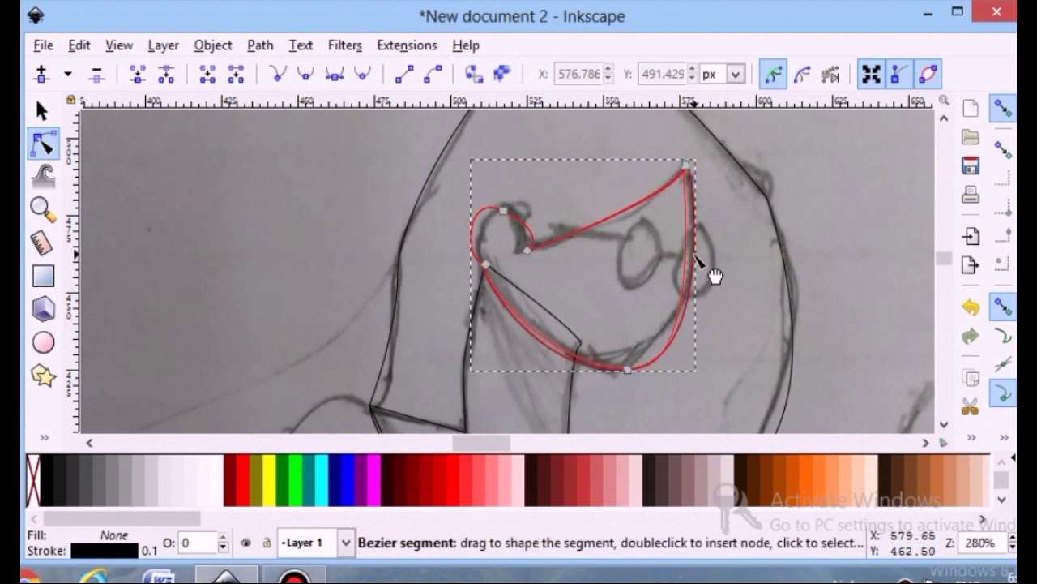
pyautogui.click(710, 335)
# Start a Pen tool path at the collar's back corner and trace the shoulder and outer sleeve edge of the lowered arm down to the cuff
pyautogui.scroll(-6, 710, 335)
pyautogui.scroll(-8, 710, 336)
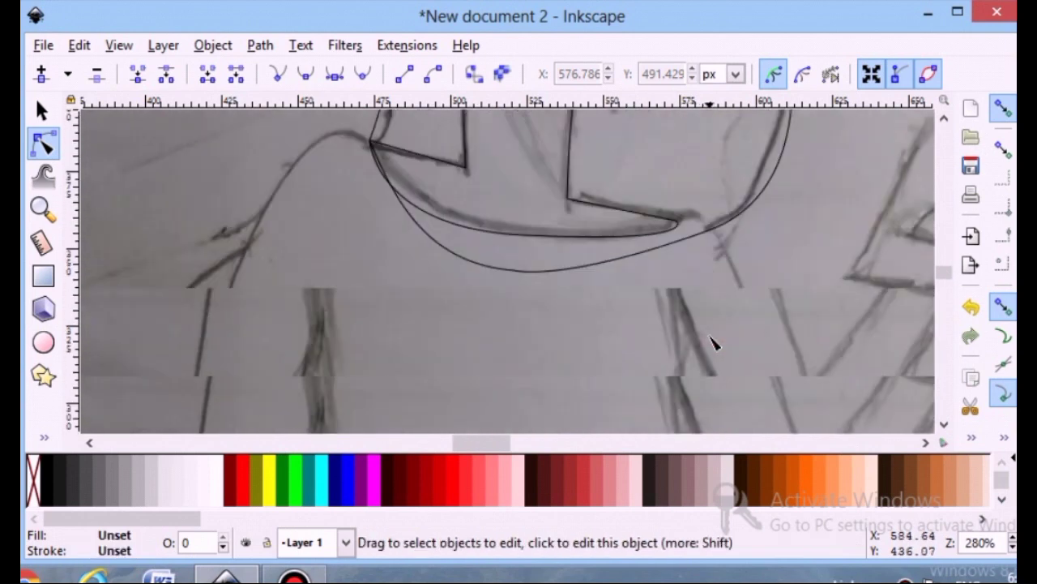
pyautogui.scroll(-2, 618, 290)
pyautogui.hscroll(-4, 616, 300)
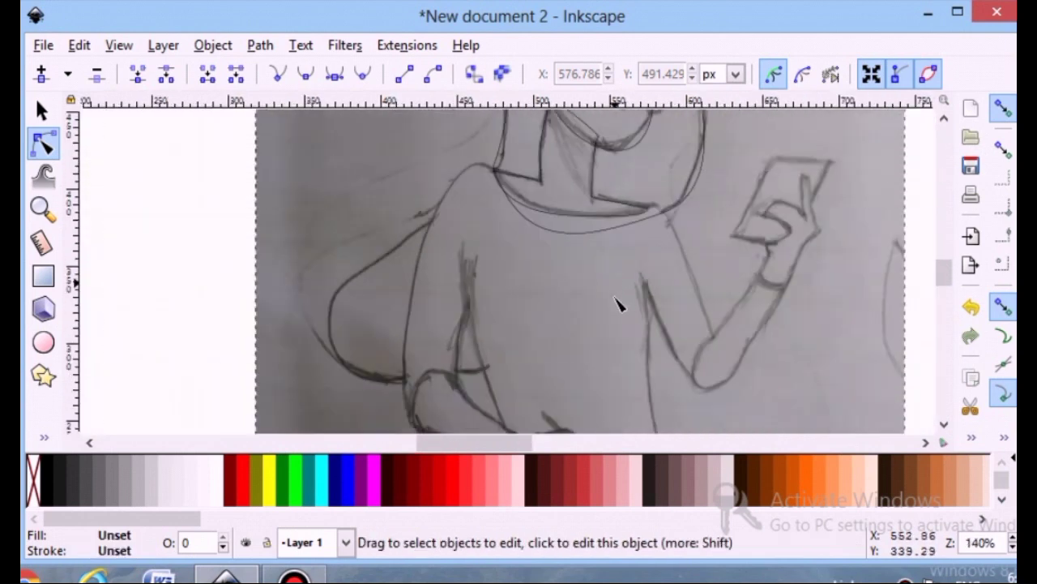
pyautogui.scroll(2, 616, 301)
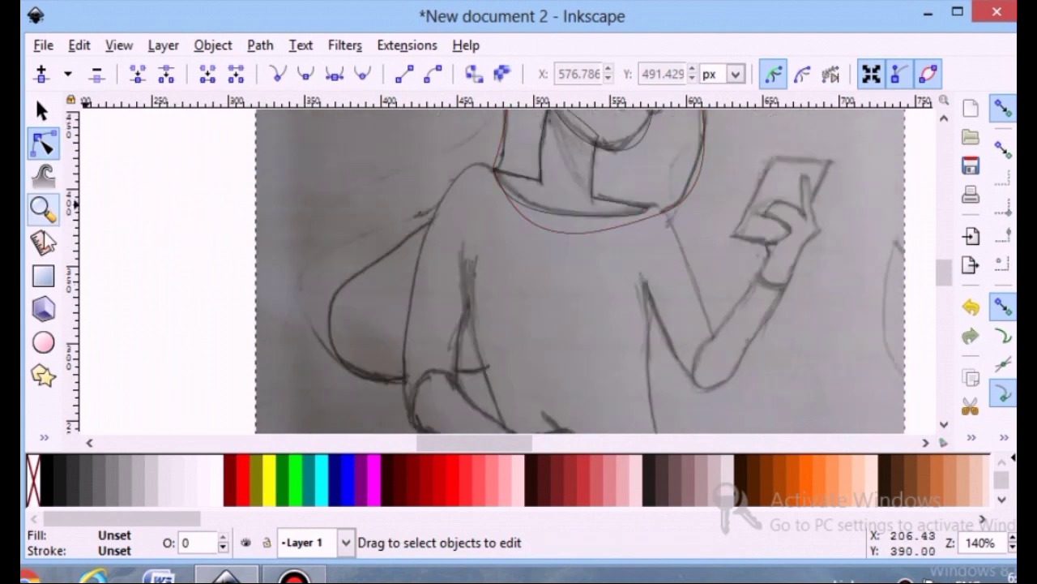
pyautogui.click(44, 437)
pyautogui.click(106, 250)
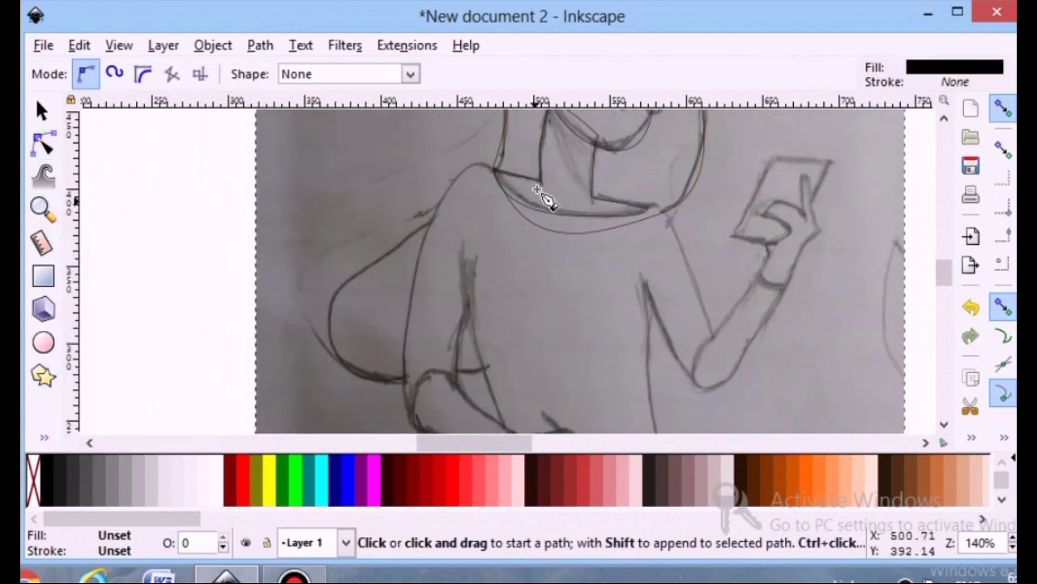
pyautogui.click(481, 167)
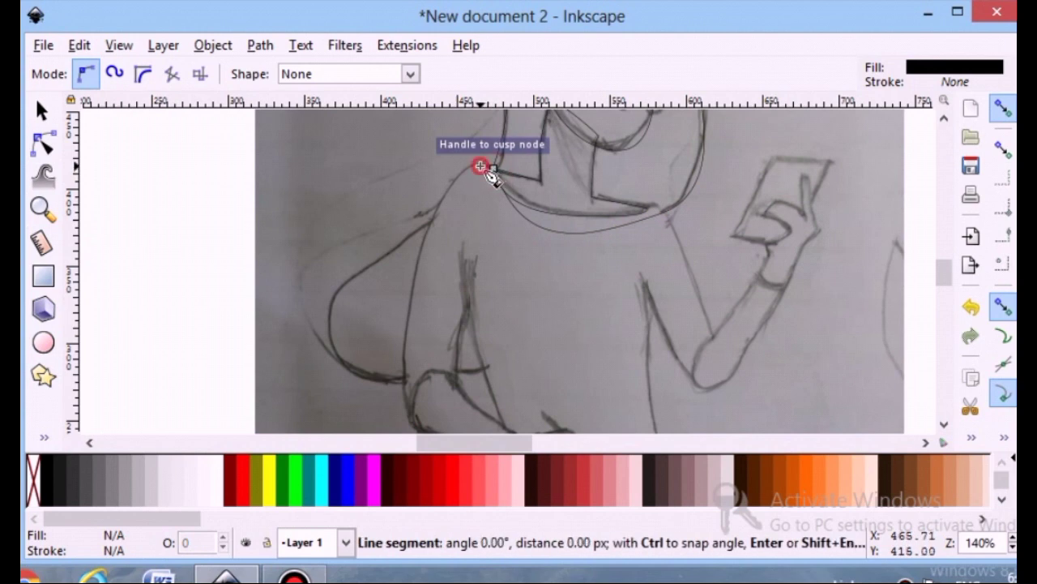
pyautogui.moveTo(494, 168); pyautogui.dragTo(440, 211)
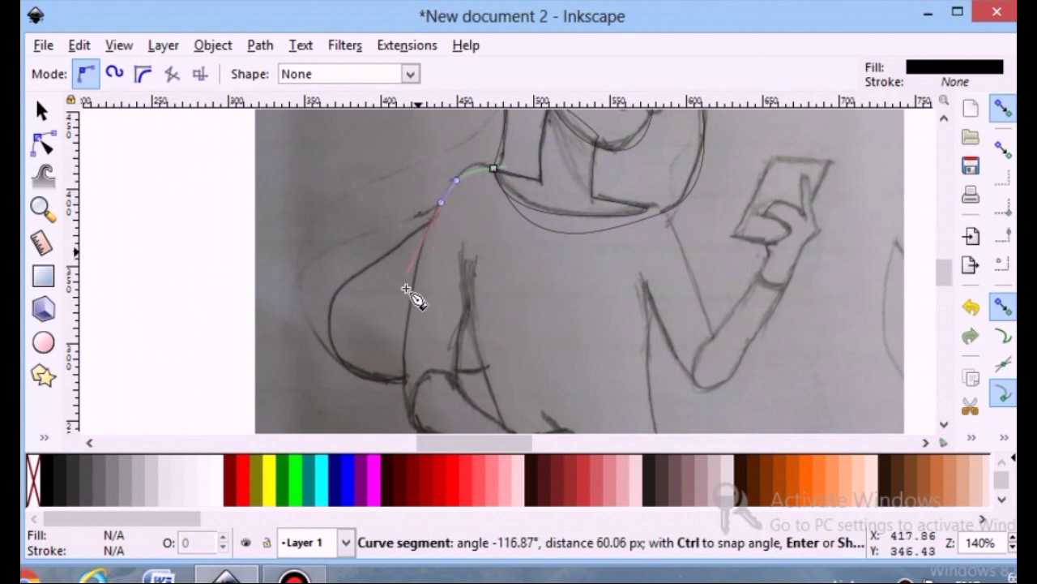
pyautogui.moveTo(402, 371); pyautogui.dragTo(407, 411)
pyautogui.scroll(-1, 408, 410)
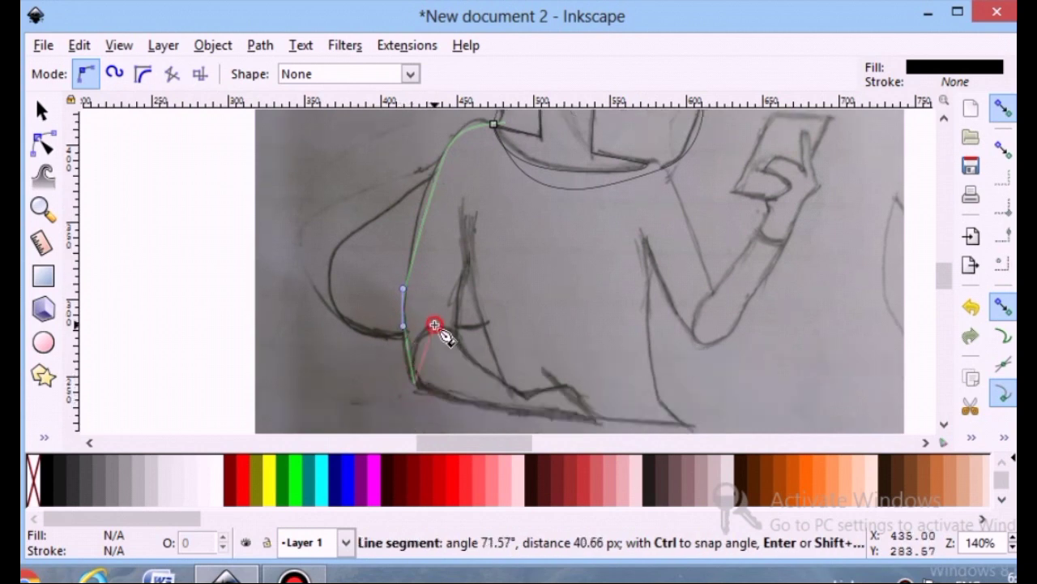
# Continue the shirt path along the curved cuff of the lowered arm and up the inner sleeve edge to a point below the armpit
pyautogui.moveTo(433, 324); pyautogui.dragTo(462, 334)
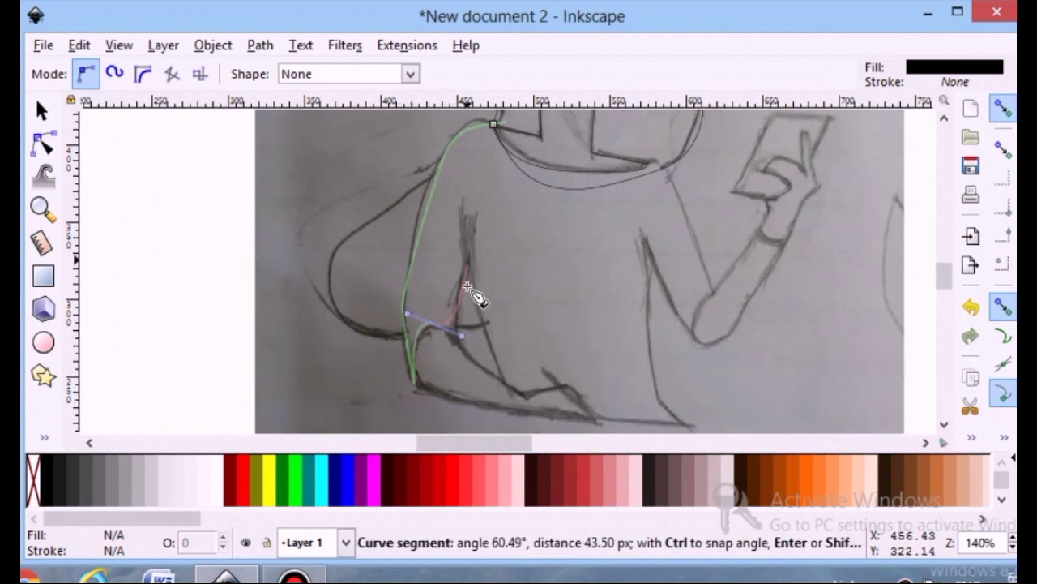
pyautogui.click(468, 219)
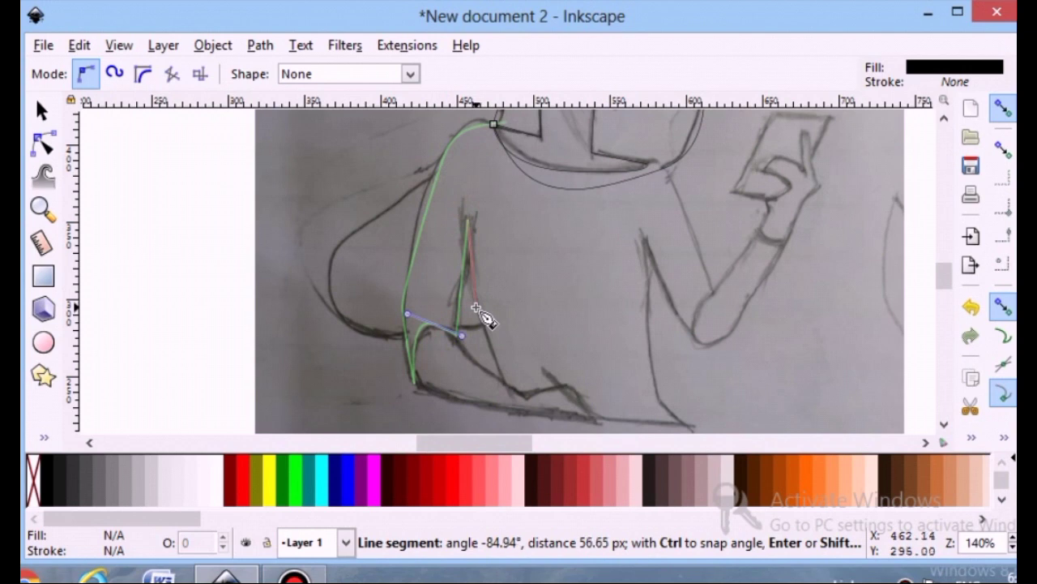
pyautogui.press('BackSpace')
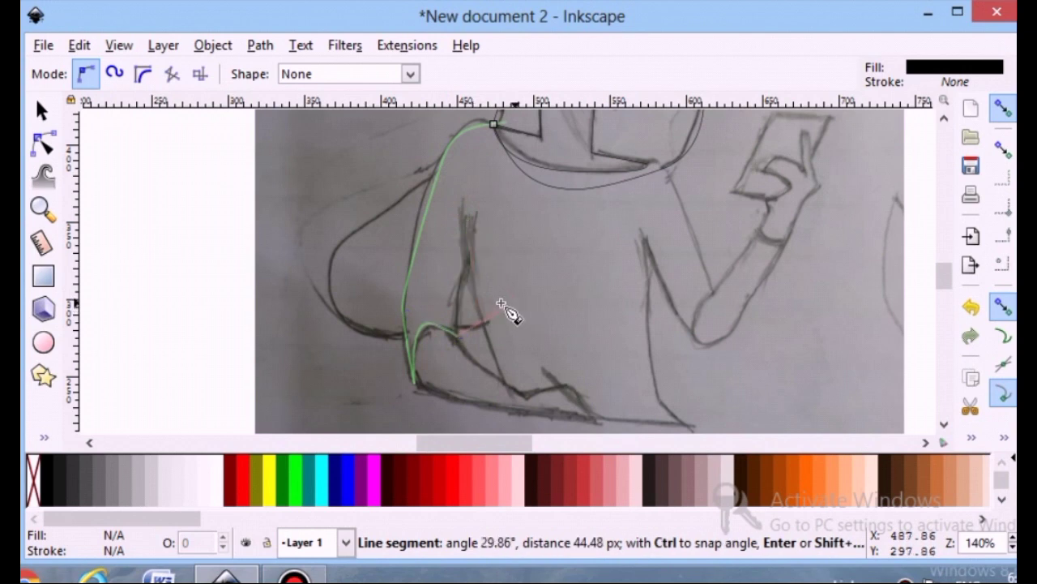
pyautogui.click(467, 269)
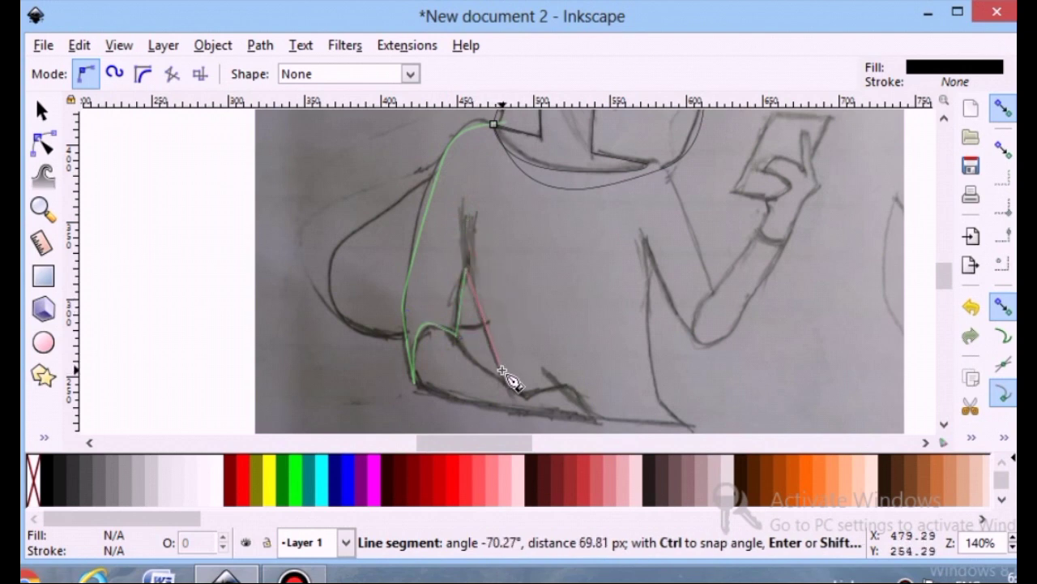
# Continue the shirt path down the back side, along the hem and up the front side to the raised arm's armpit
pyautogui.click(504, 375)
pyautogui.click(527, 419)
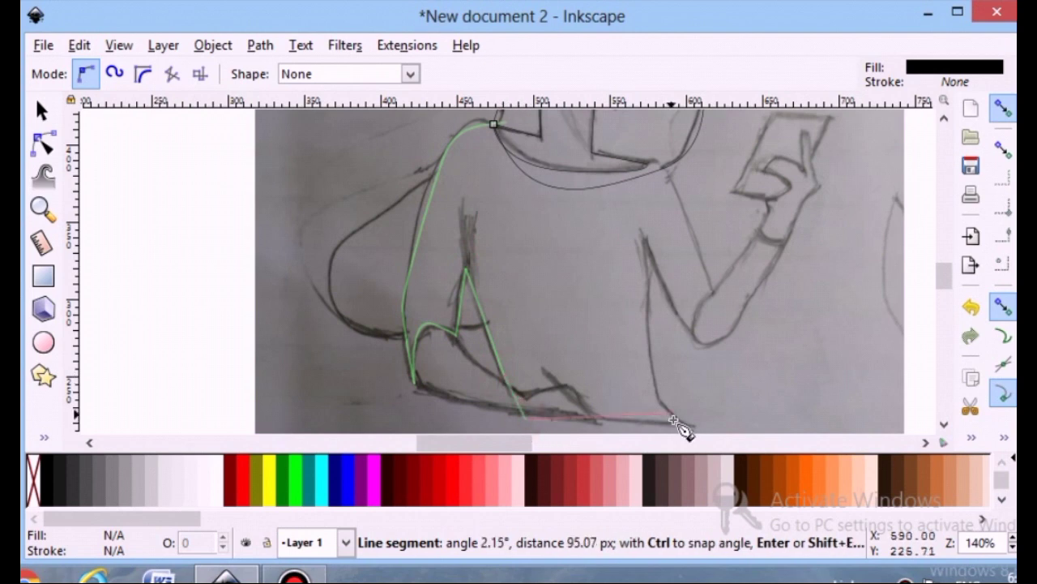
pyautogui.click(684, 422)
pyautogui.click(661, 396)
pyautogui.click(646, 242)
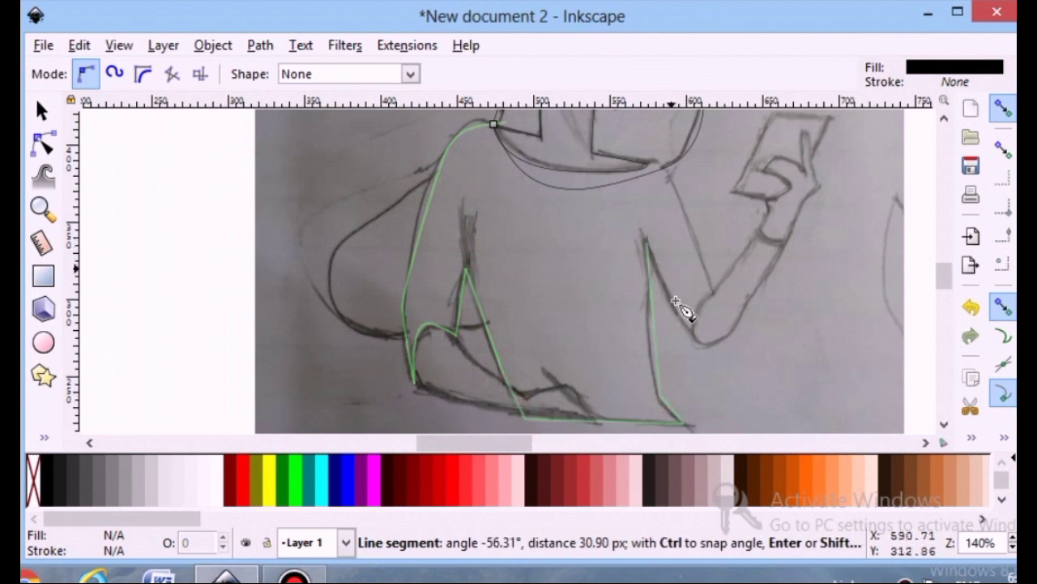
# Trace the raised arm's sleeve underside, cuff and upper edge to the collar, close the shirt path at its start, and switch to node editing
pyautogui.click(686, 329)
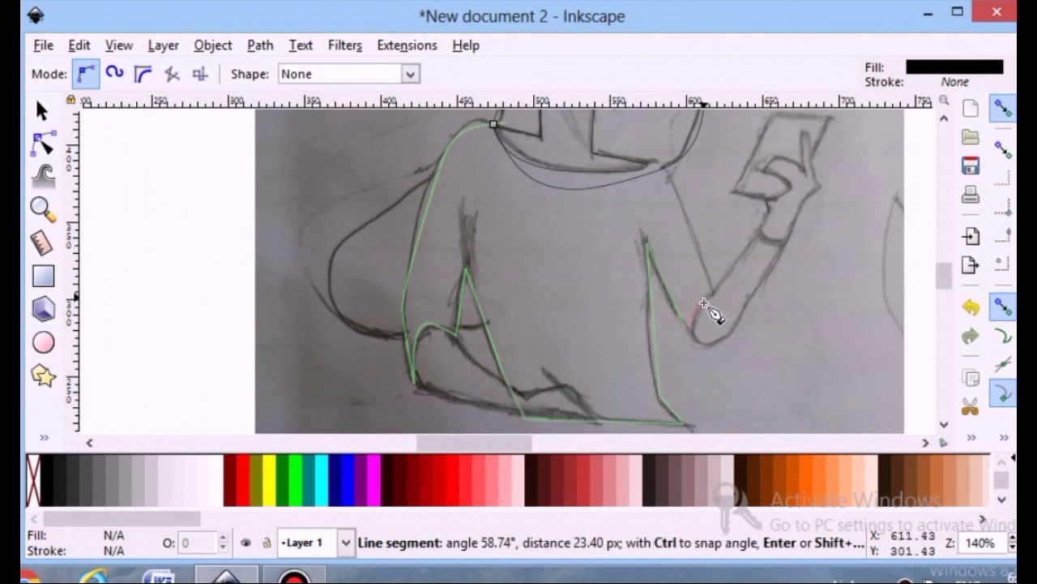
pyautogui.press('BackSpace')
pyautogui.moveTo(684, 331); pyautogui.dragTo(712, 291)
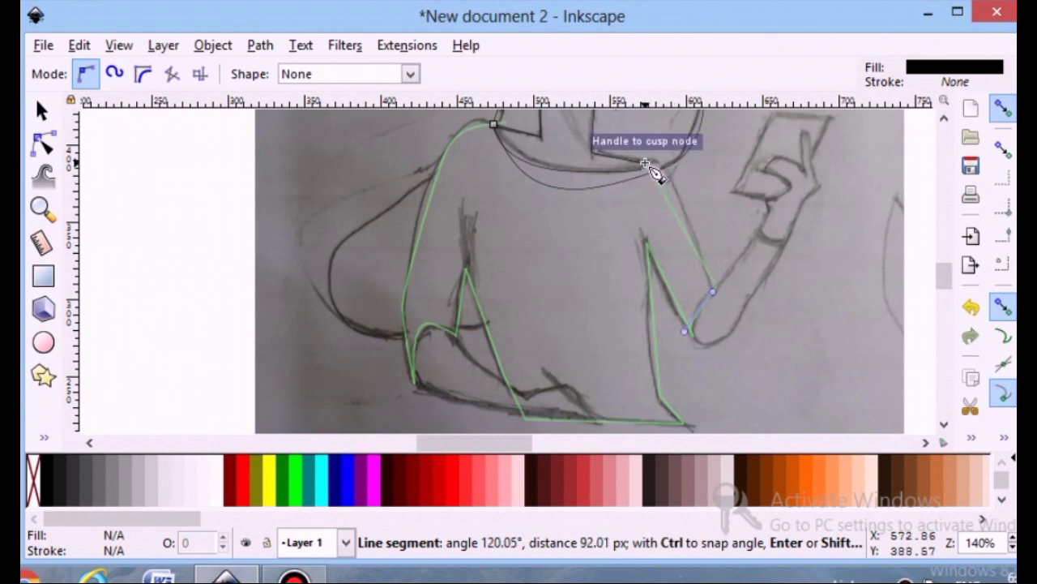
pyautogui.click(494, 123)
pyautogui.click(42, 144)
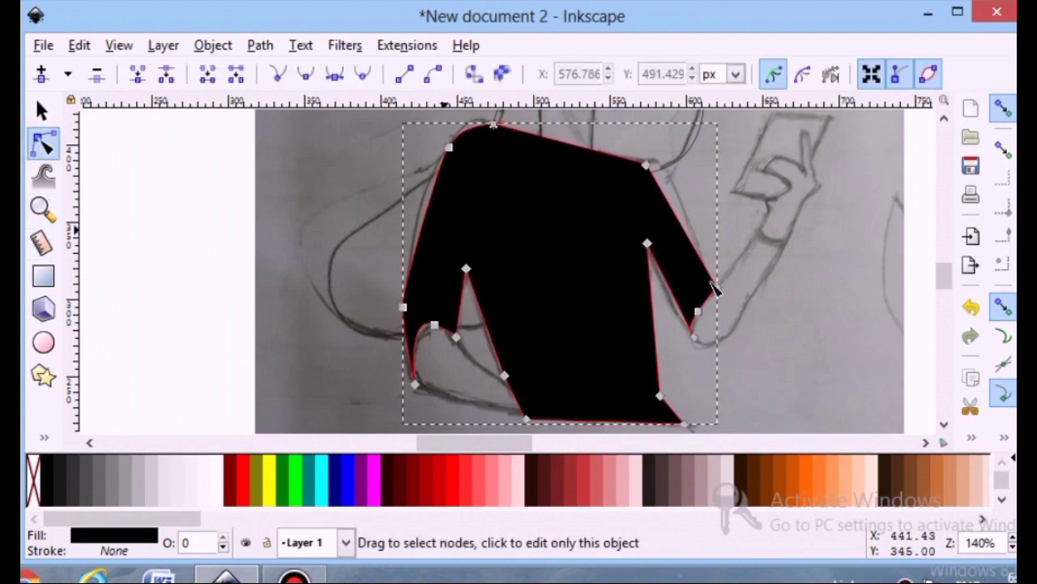
# Curve the raised sleeve's upper edge out from the collar and adjust the node at the cuff's lower corner
pyautogui.click(646, 165)
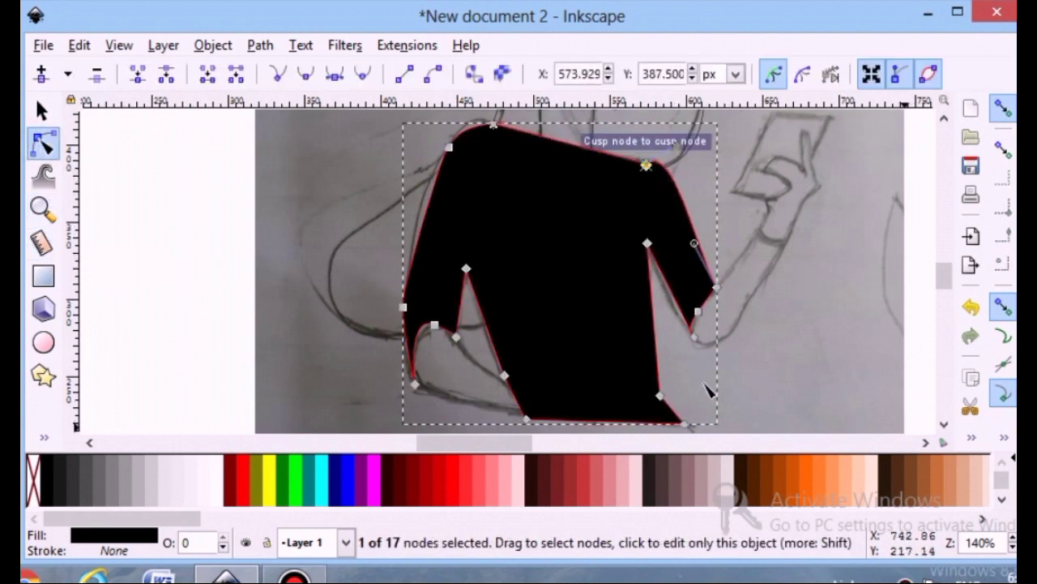
pyautogui.click(778, 330)
pyautogui.click(709, 310)
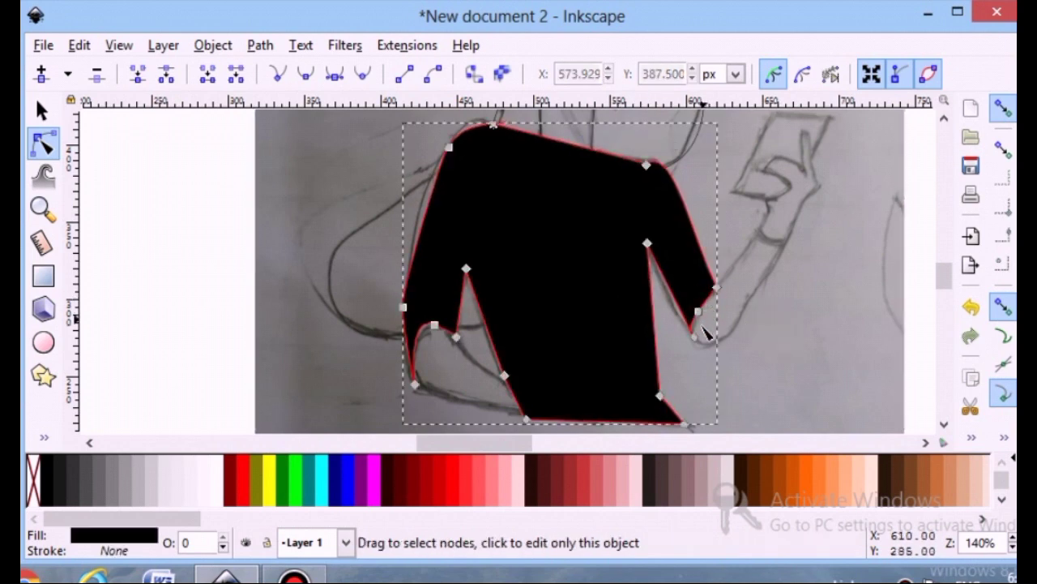
pyautogui.click(702, 351)
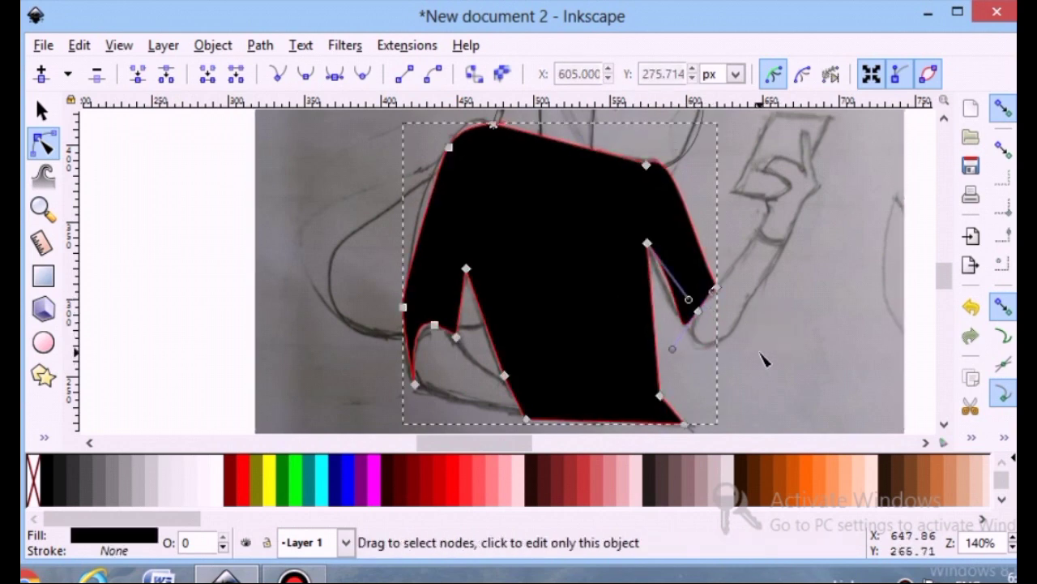
# Delete the whole shirt path and switch back to the Pen tool
pyautogui.press('Delete')
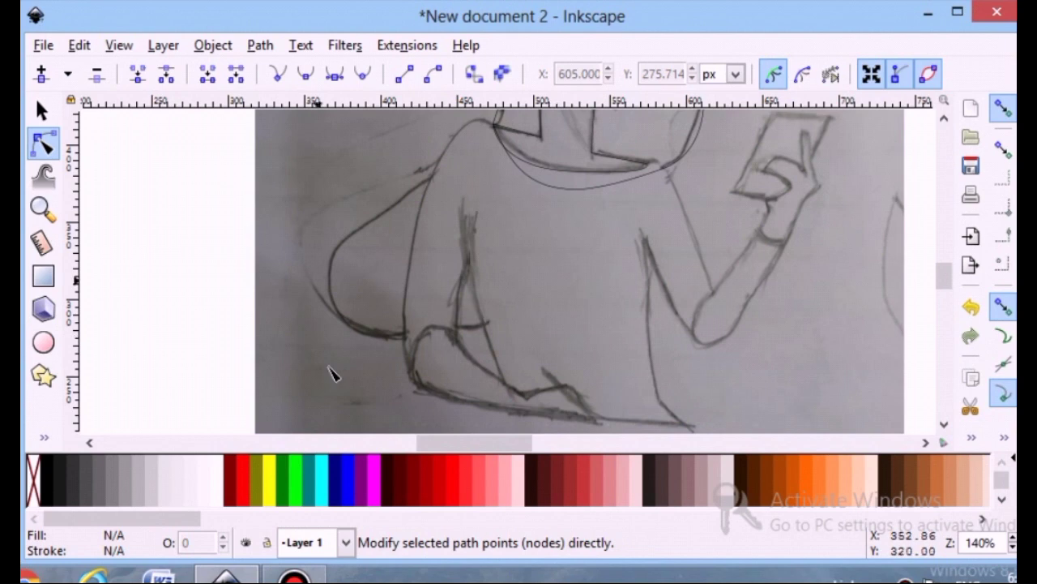
pyautogui.click(44, 436)
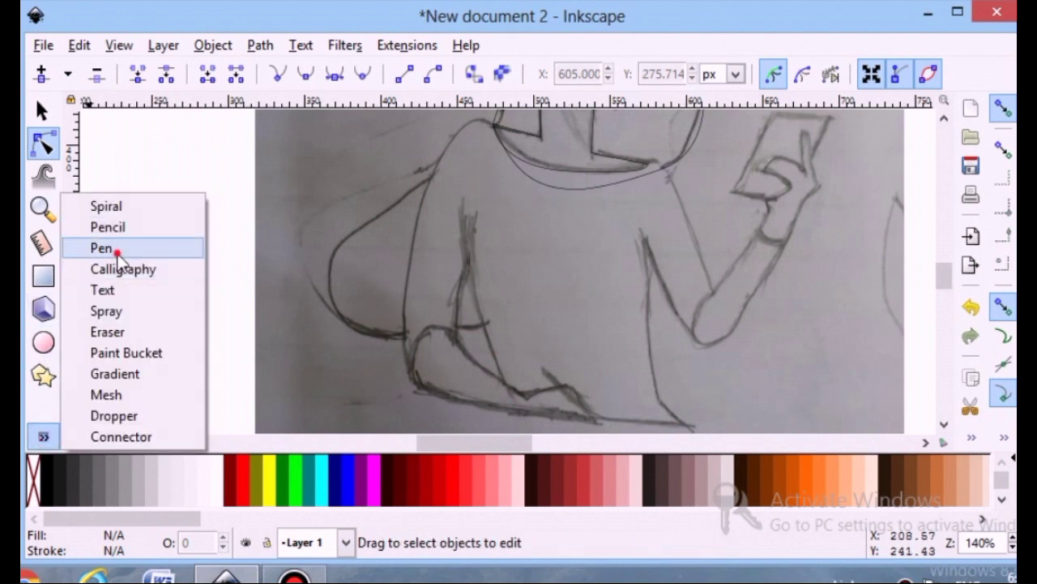
pyautogui.click(113, 249)
pyautogui.click(494, 123)
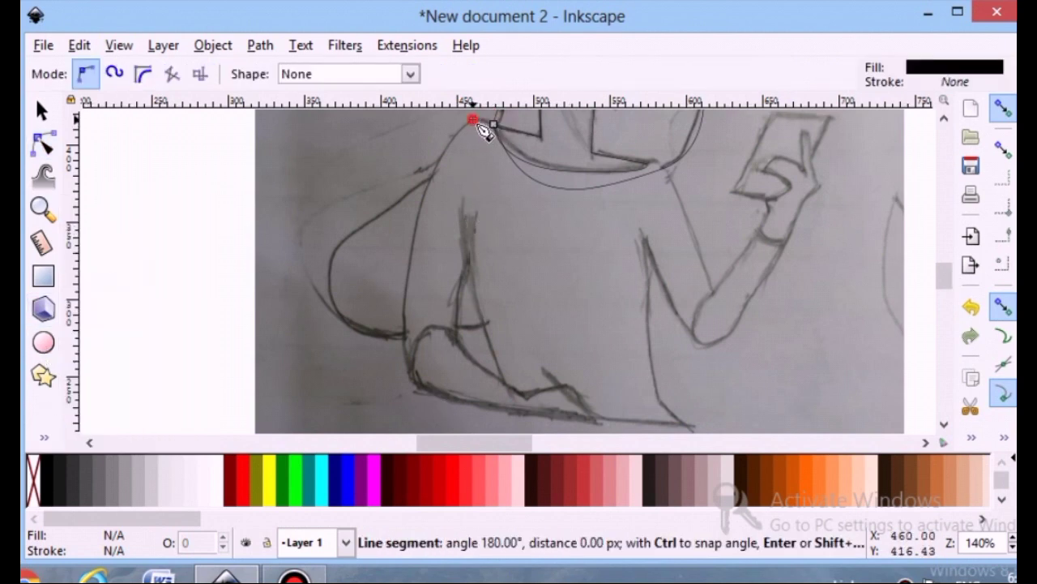
pyautogui.moveTo(493, 123); pyautogui.dragTo(463, 126)
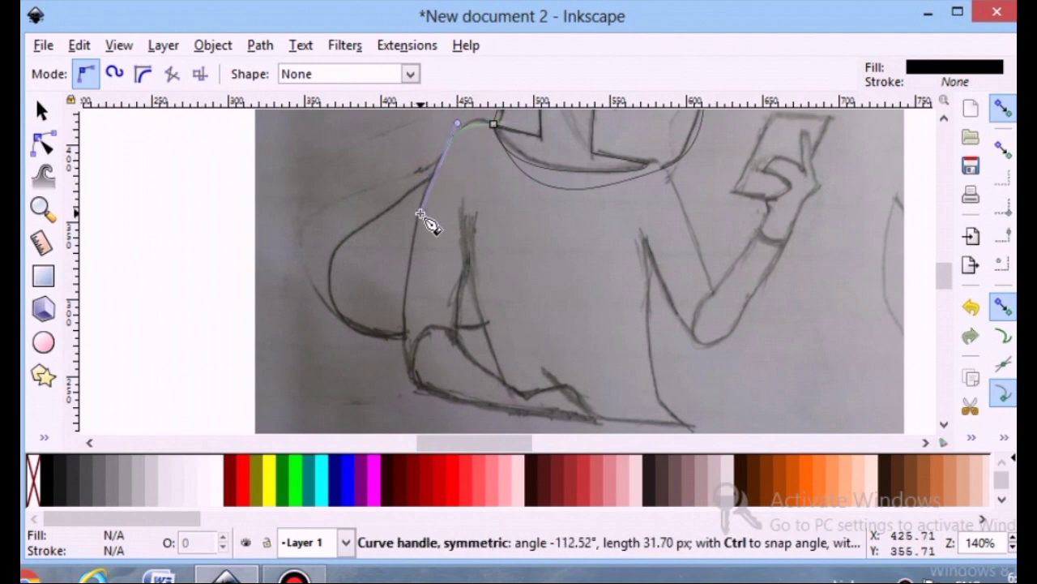
pyautogui.moveTo(421, 215); pyautogui.dragTo(424, 220)
pyautogui.scroll(4, 440, 222)
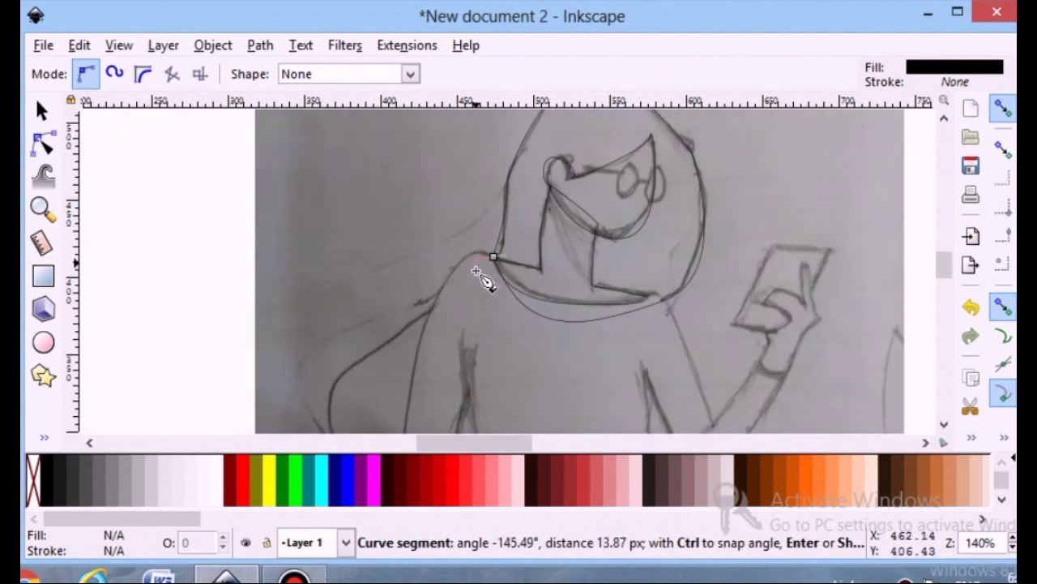
pyautogui.scroll(2, 485, 279)
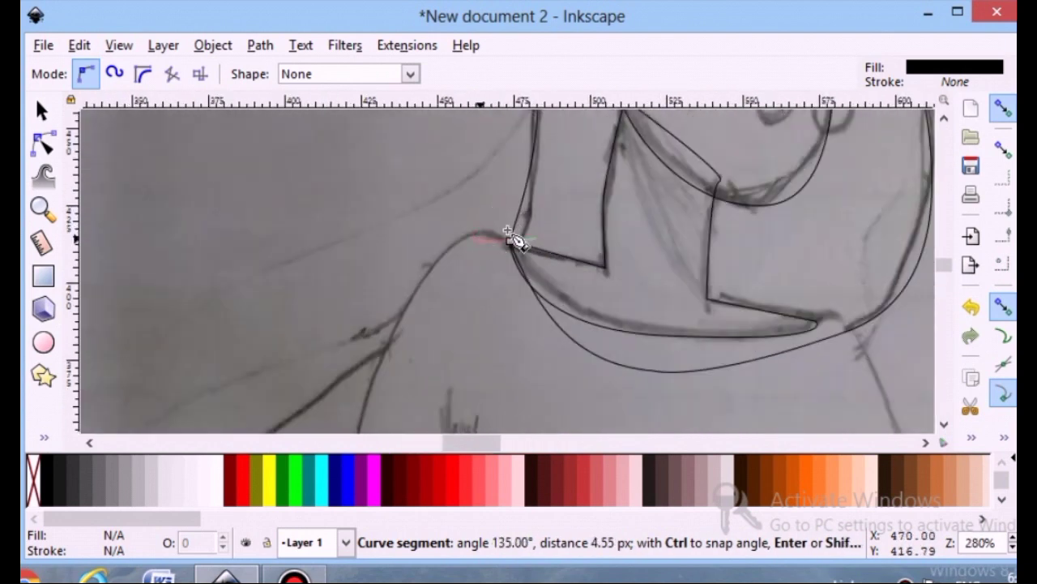
# Start a path at the collar's back corner and trace the back shoulder, the lowered arm's outer sleeve edge and a straight cuff
pyautogui.click(508, 231)
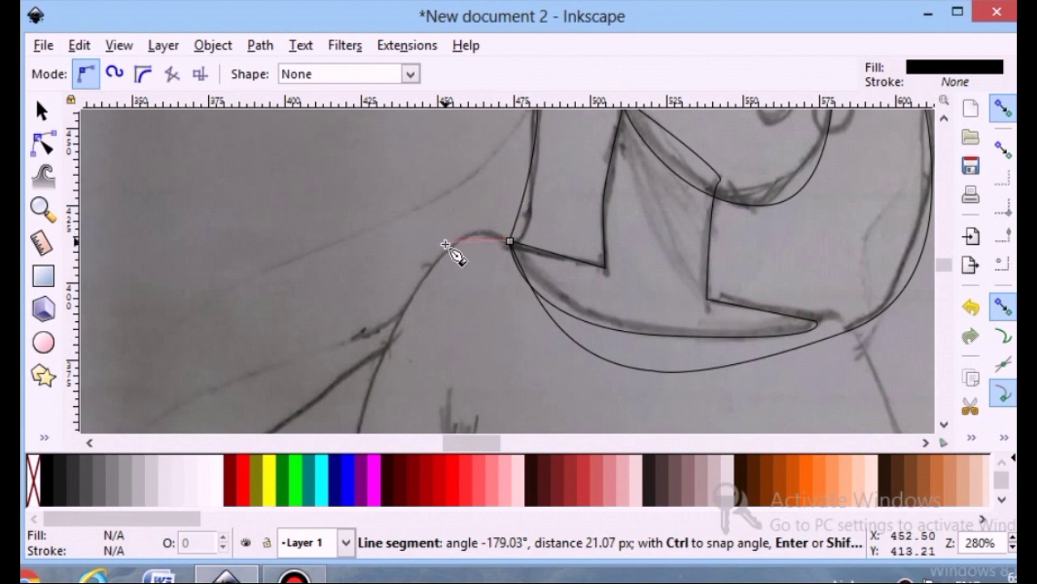
pyautogui.moveTo(445, 245); pyautogui.dragTo(422, 278)
pyautogui.scroll(-3, 342, 365)
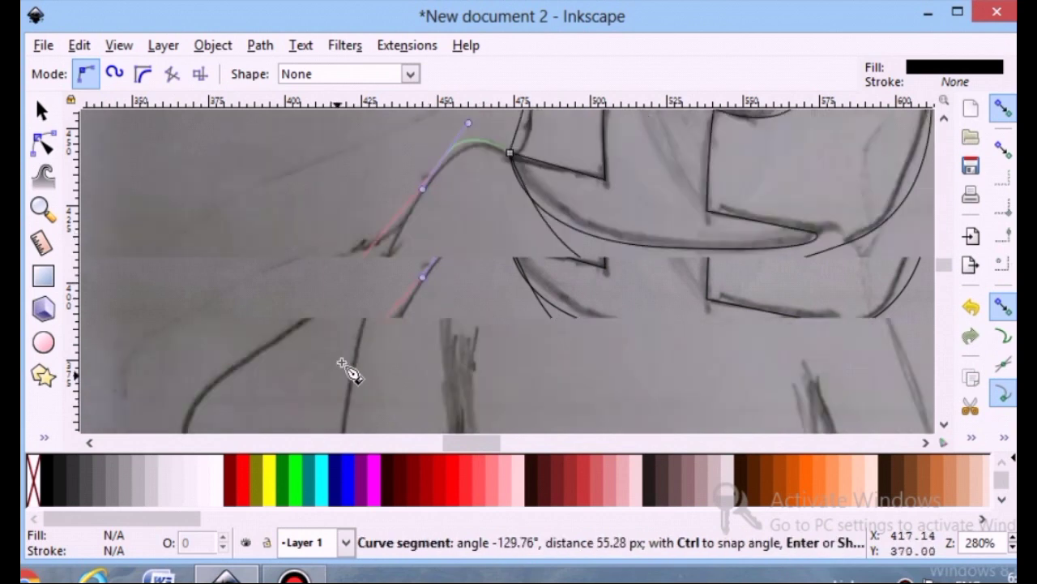
pyautogui.scroll(-5, 348, 369)
pyautogui.moveTo(330, 294); pyautogui.dragTo(330, 420)
pyautogui.scroll(-3, 337, 340)
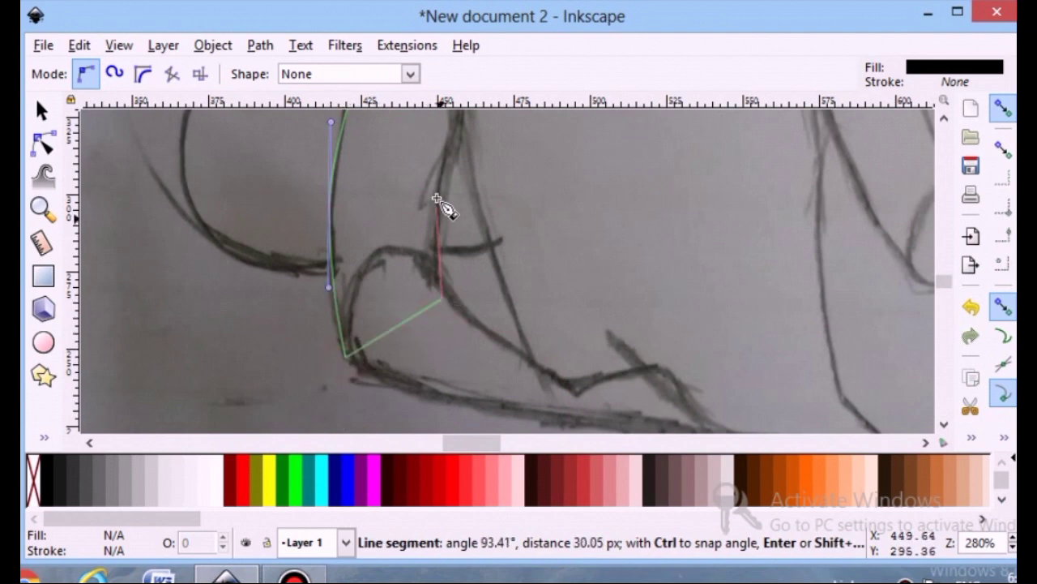
# Continue the shirt path up the inner sleeve edge to the armpit, down the back side and along the hem
pyautogui.scroll(3, 442, 211)
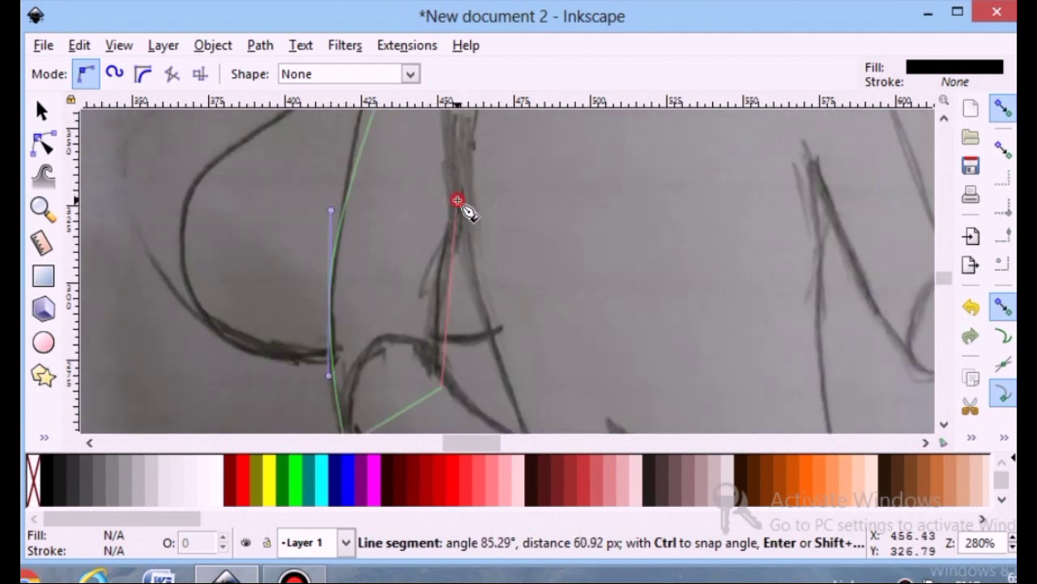
pyautogui.click(457, 200)
pyautogui.scroll(-6, 462, 210)
pyautogui.click(546, 328)
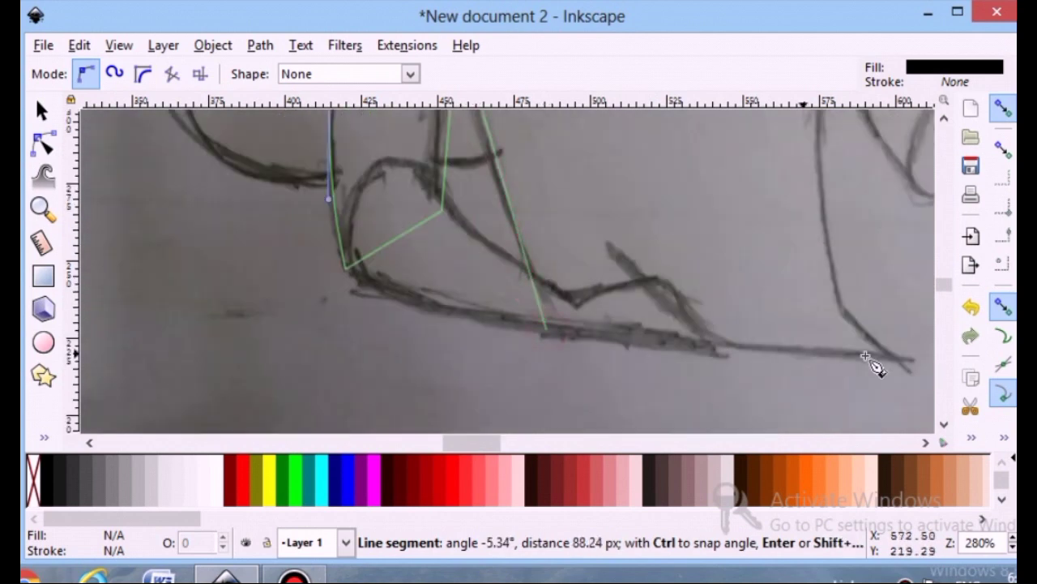
pyautogui.click(869, 356)
# Continue the shirt path up the front side to the raised arm's armpit, down the sleeve underside and across a straight cuff
pyautogui.scroll(6, 817, 337)
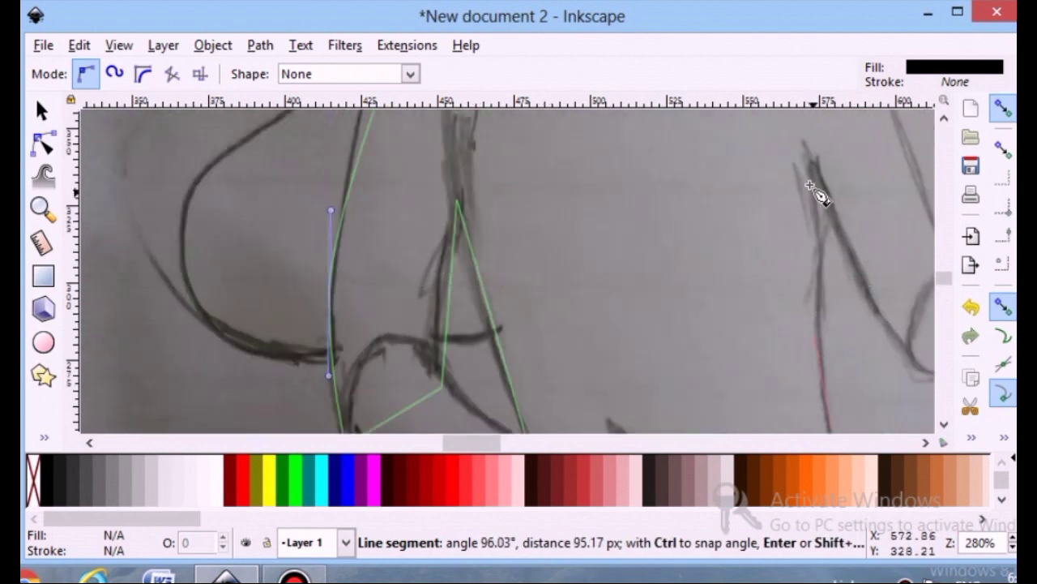
pyautogui.click(811, 166)
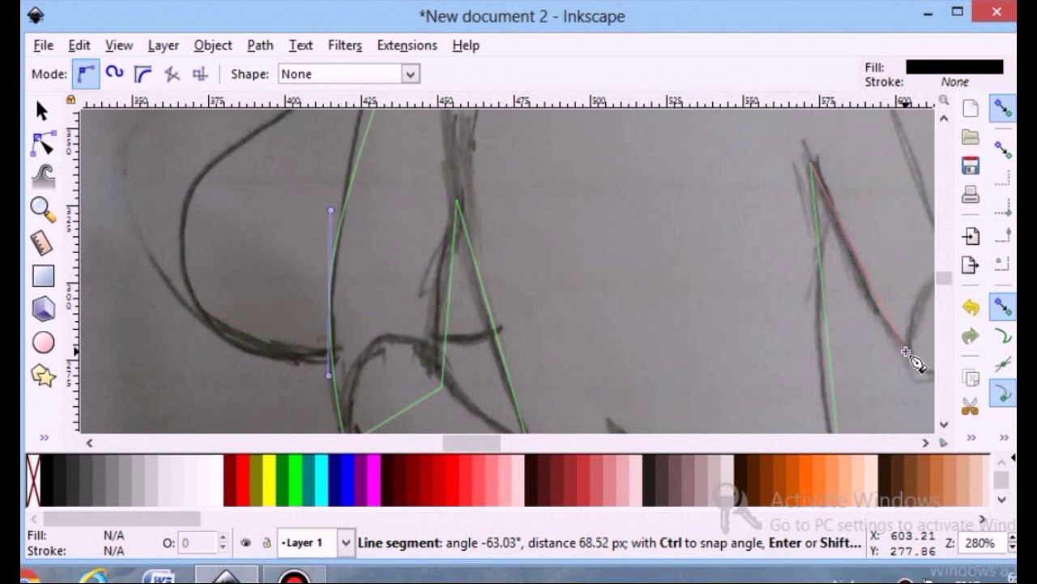
pyautogui.click(927, 445)
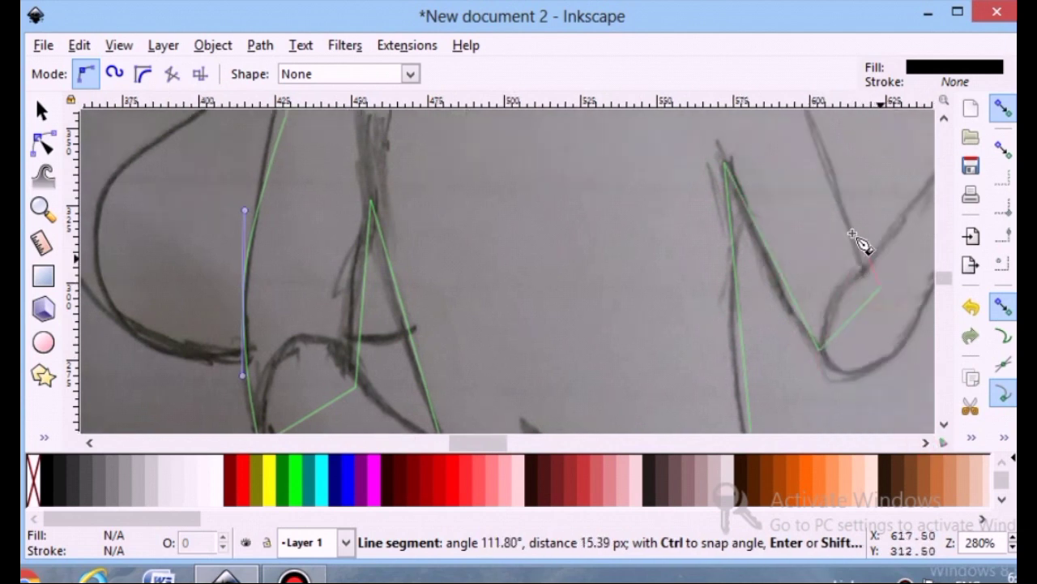
# Trace the raised sleeve's upper edge to the collar, curve around the front shoulder and close the shirt path at its start
pyautogui.scroll(6, 846, 270)
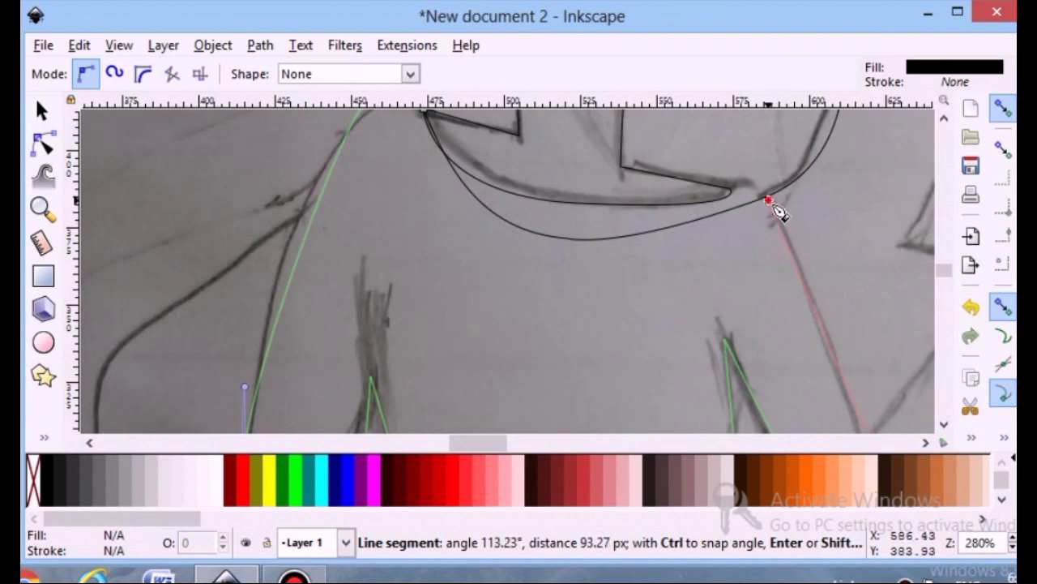
pyautogui.click(768, 200)
pyautogui.moveTo(729, 195)
pyautogui.mouseDown()
pyautogui.moveTo(746, 192)
pyautogui.moveTo(719, 212)
pyautogui.moveTo(707, 205)
pyautogui.mouseUp()
pyautogui.scroll(3, 498, 243)
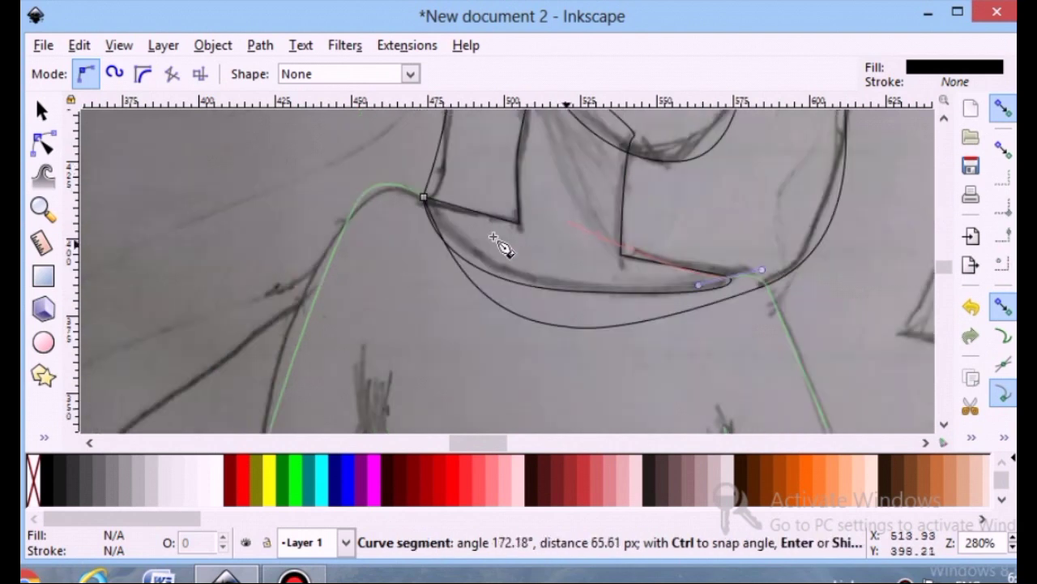
pyautogui.click(426, 199)
pyautogui.scroll(-3, 452, 273)
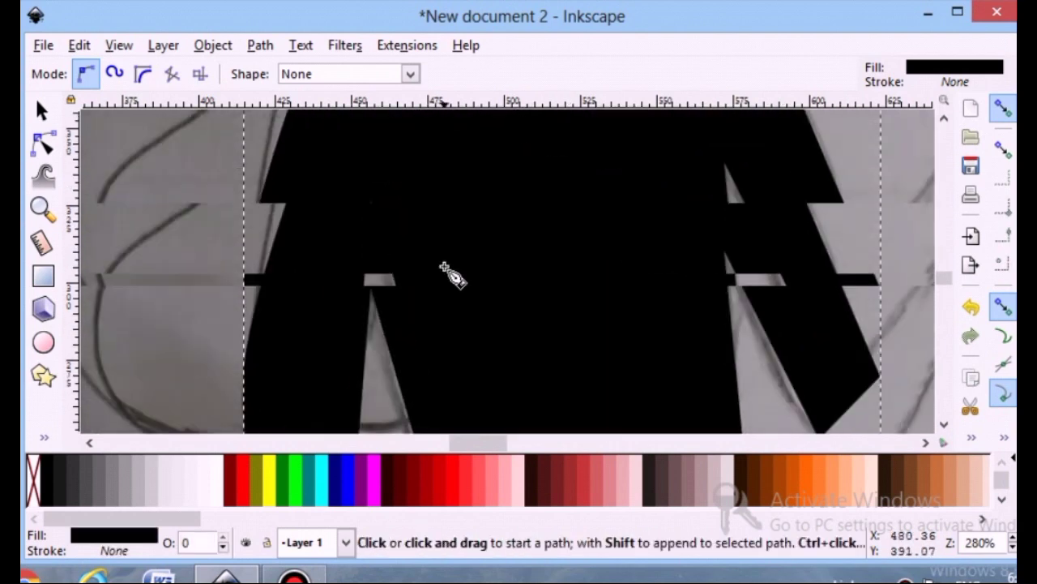
# Switch to node editing and reshape the lowered arm's outer sleeve edge into a smooth curve that follows the sketch
pyautogui.press('n')
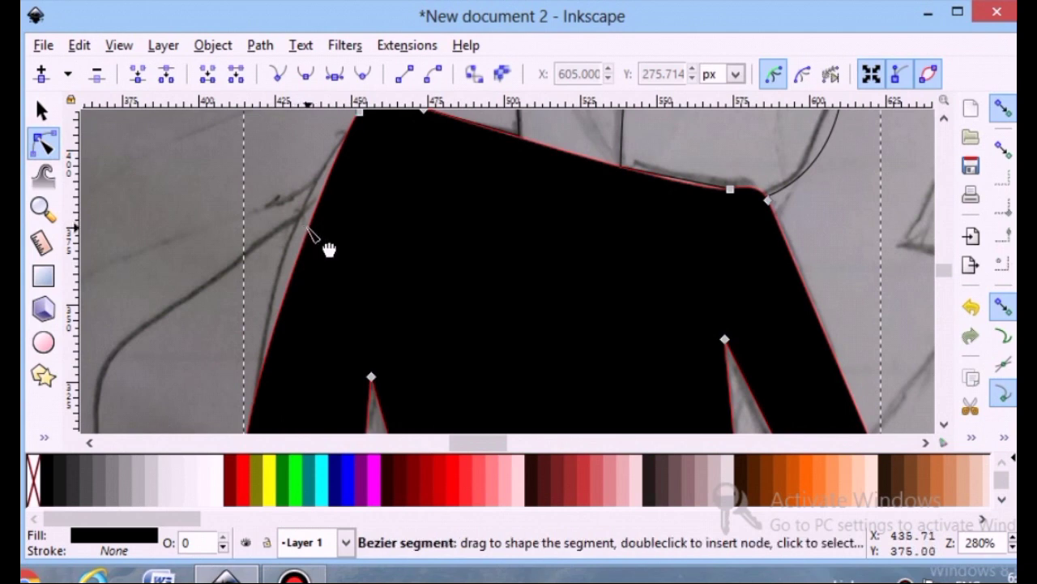
pyautogui.scroll(-5, 323, 243)
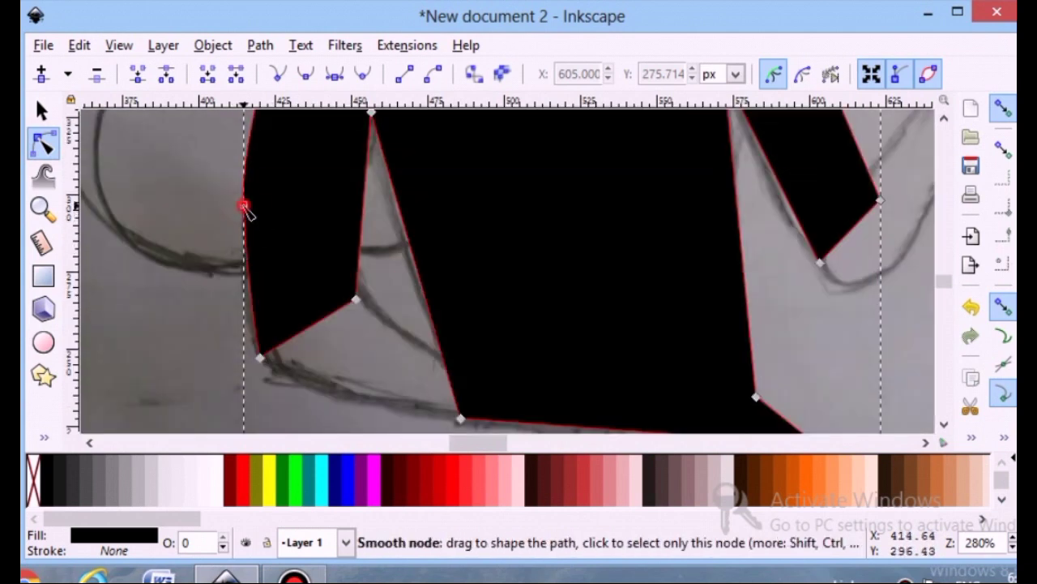
pyautogui.moveTo(244, 205); pyautogui.dragTo(244, 206)
pyautogui.scroll(4, 194, 338)
pyautogui.scroll(4, 801, 222)
pyautogui.hotkey('ctrl', '5')
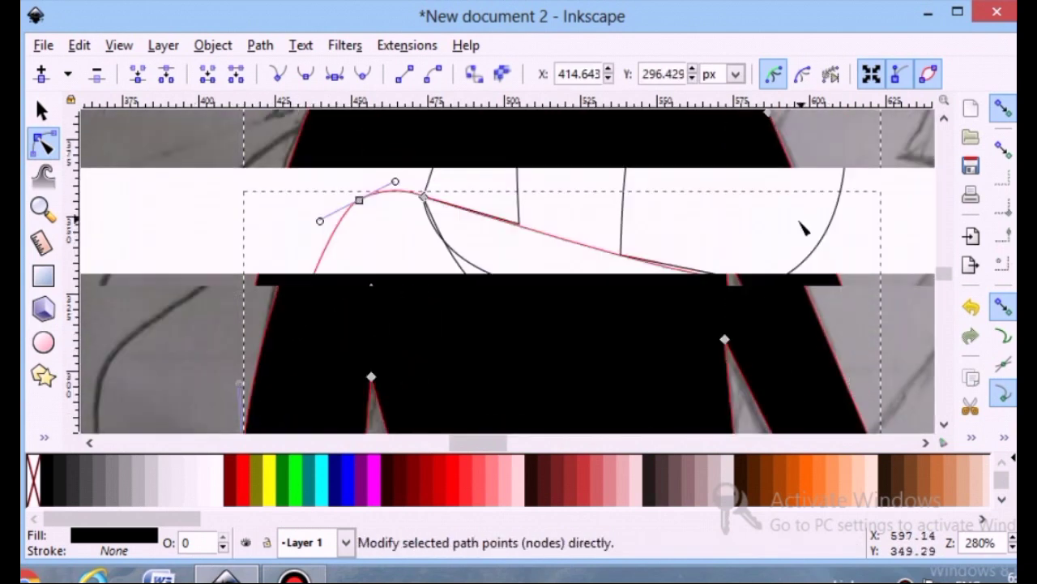
pyautogui.scroll(-4, 792, 228)
pyautogui.hotkey('ctrl', '5')
pyautogui.scroll(-2, 555, 248)
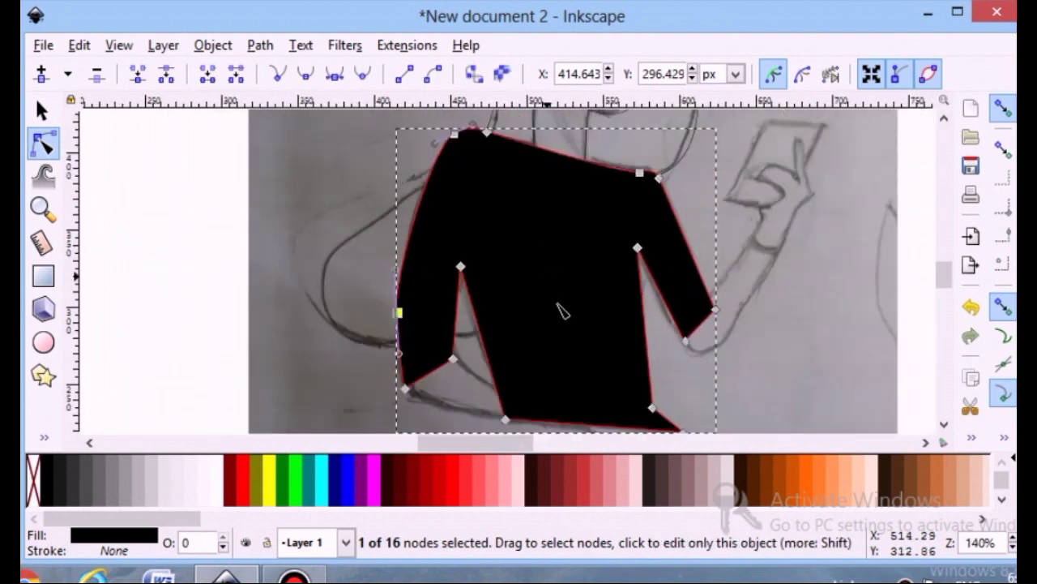
pyautogui.scroll(-1, 563, 310)
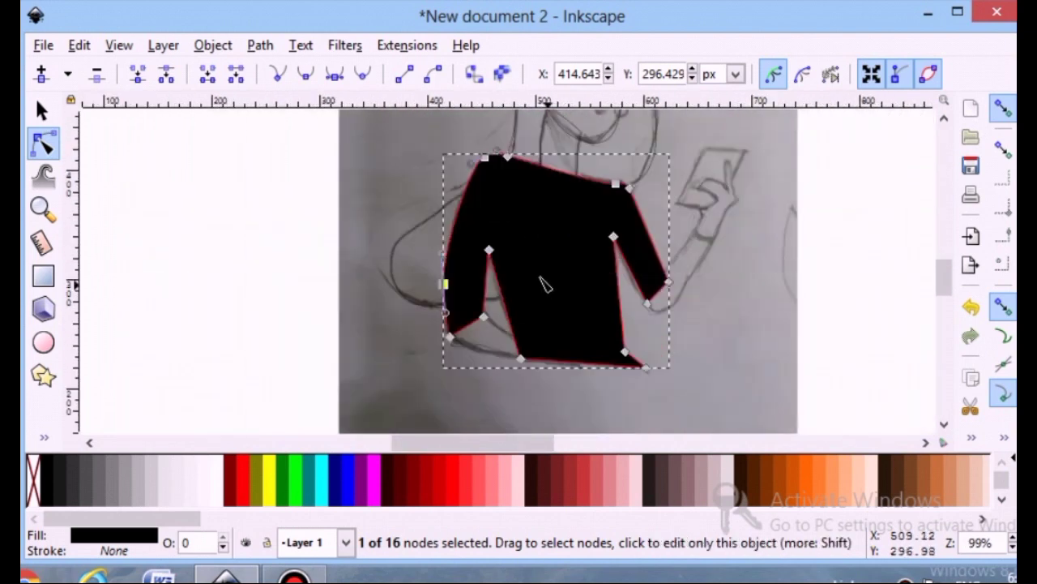
# Select the shirt path, give it a flat colour stroke and remove its fill
pyautogui.click(43, 113)
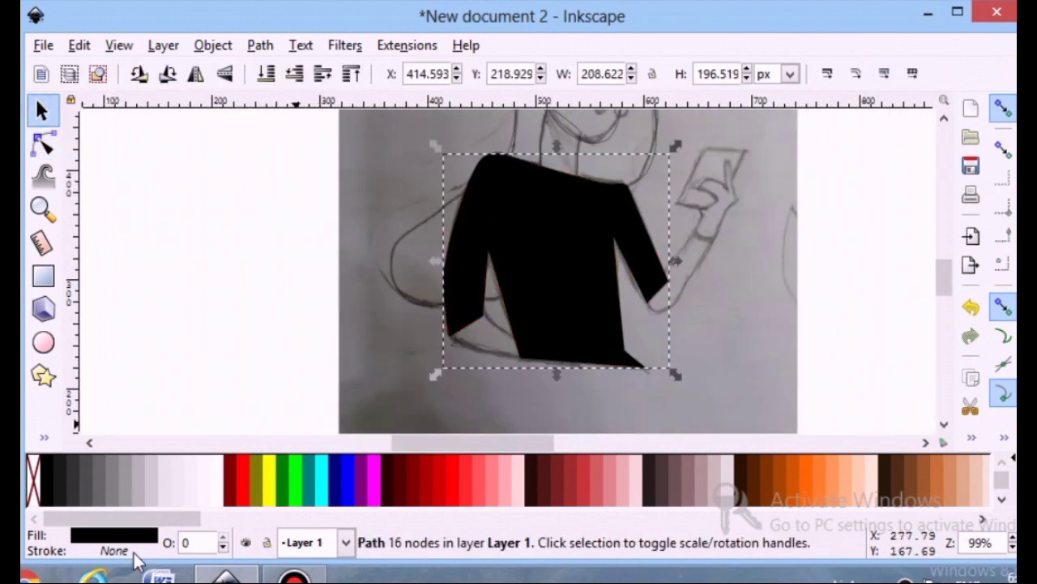
pyautogui.click(132, 537)
pyautogui.click(865, 25)
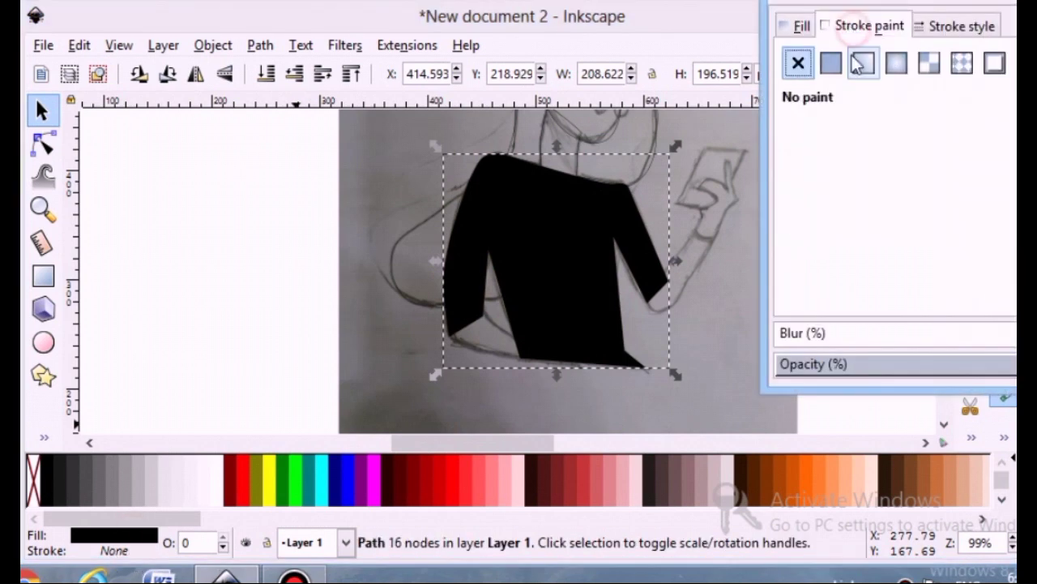
pyautogui.click(831, 62)
pyautogui.click(798, 25)
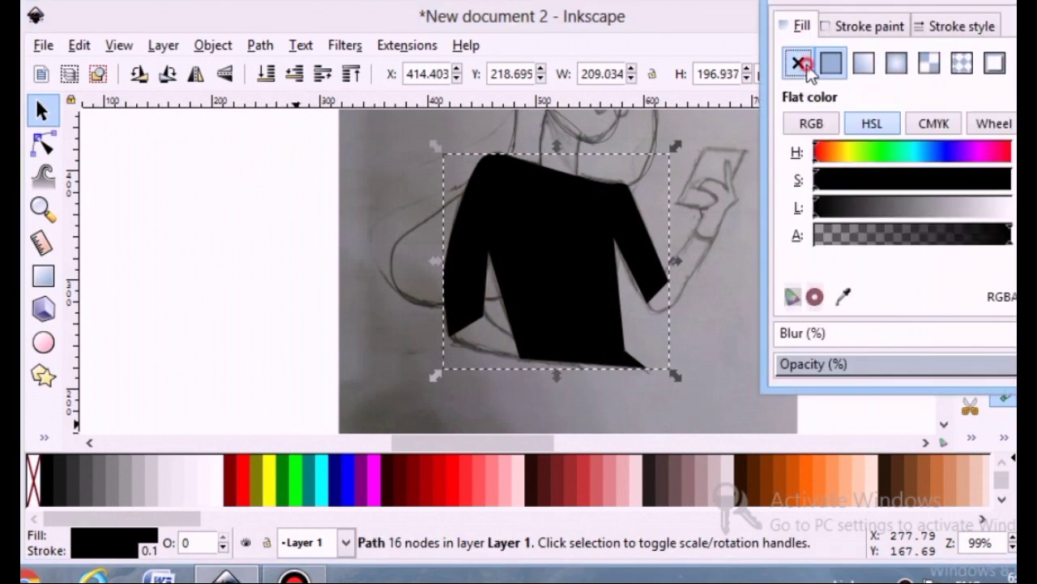
pyautogui.click(799, 63)
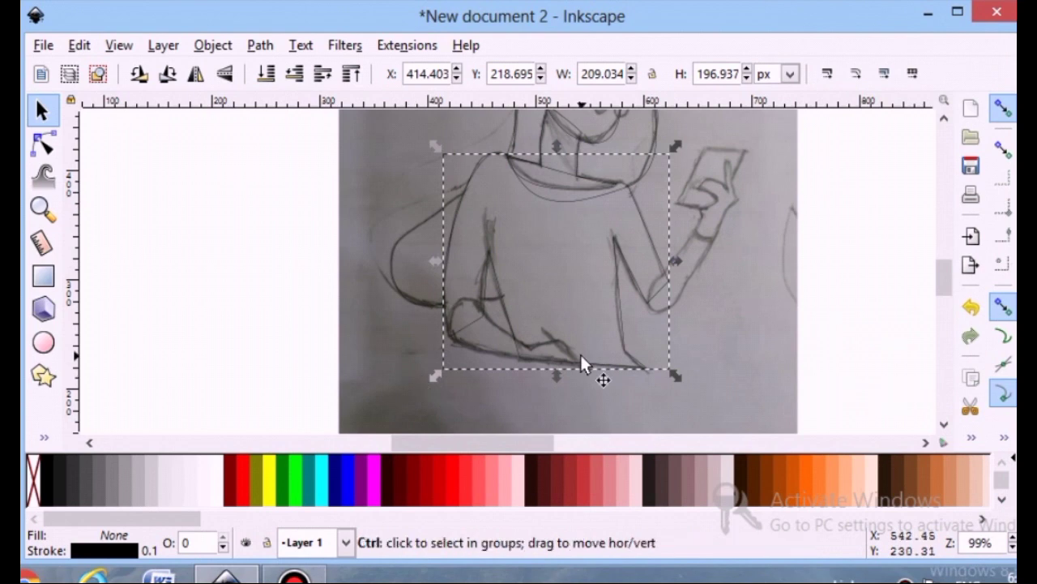
# With the Pen tool, start the lowered forearm shape below the cuff's outer corner and curve it over to the cuff's inner corner
pyautogui.scroll(2, 581, 354)
pyautogui.scroll(1, 581, 353)
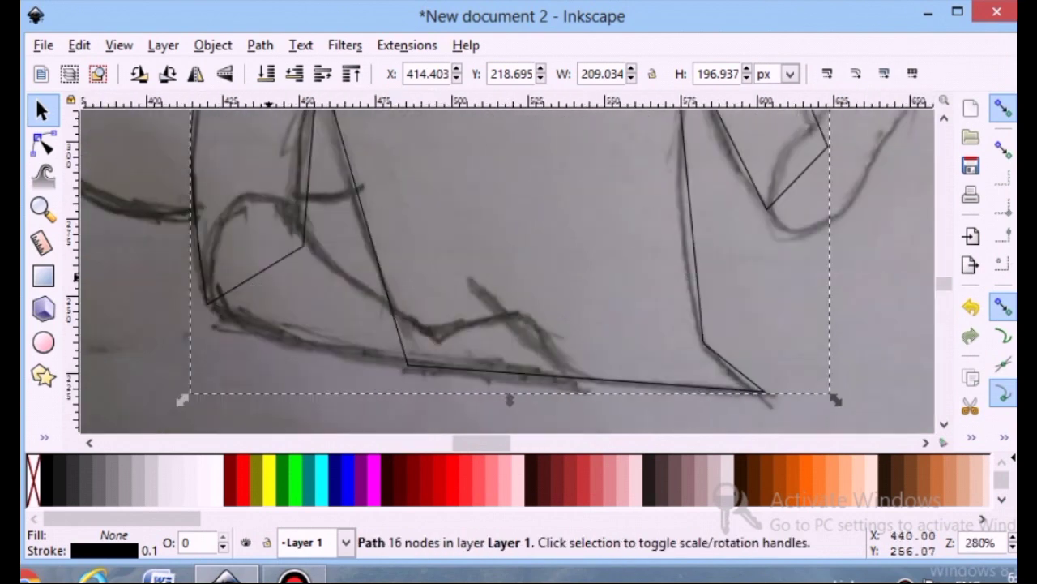
pyautogui.click(44, 436)
pyautogui.click(137, 251)
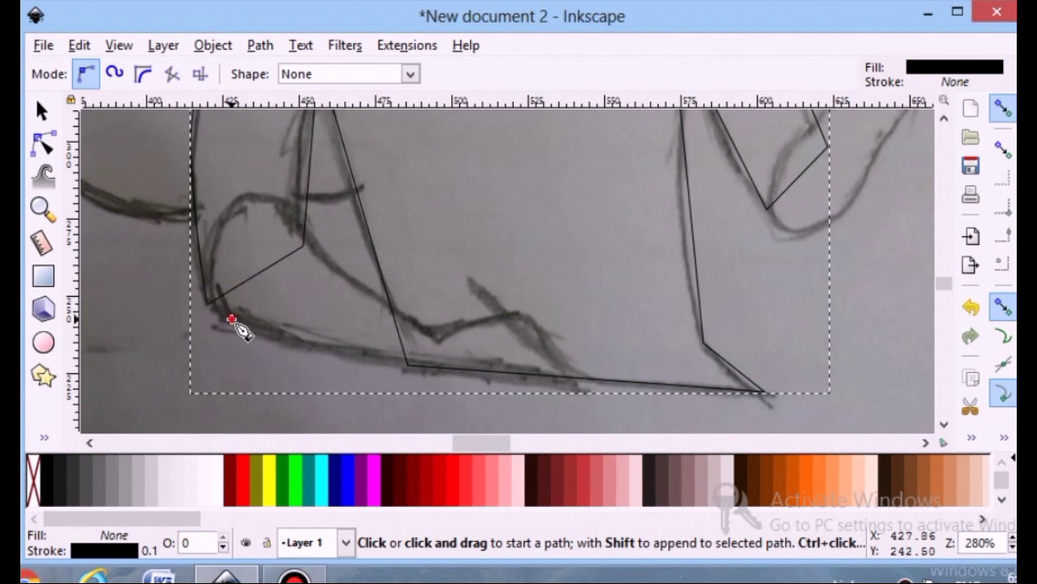
pyautogui.click(231, 320)
pyautogui.moveTo(238, 197); pyautogui.dragTo(299, 213)
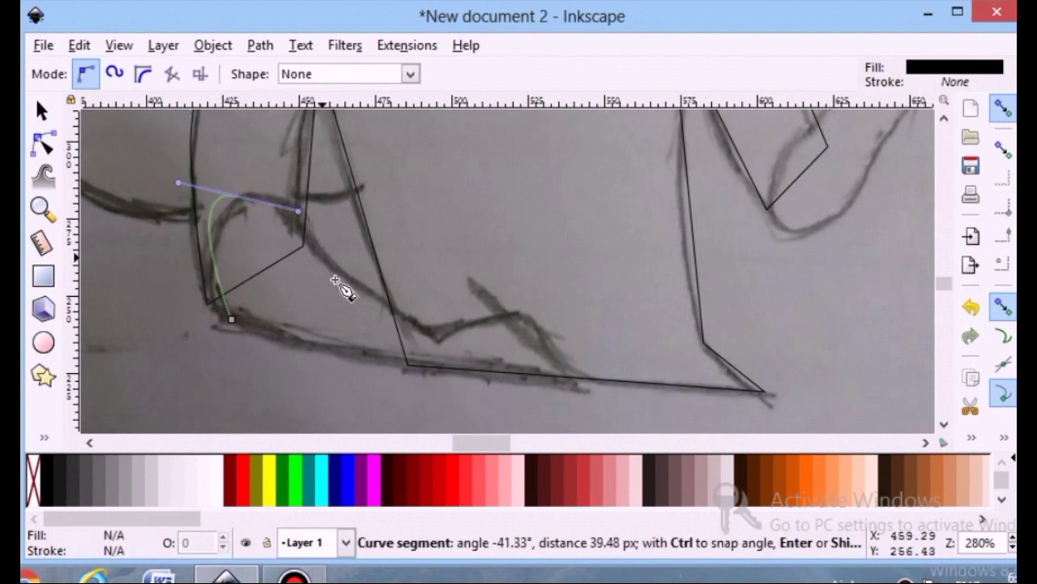
pyautogui.click(303, 245)
# Continue the forearm path along its upper edge and over the hand to the hem, and close it at its start
pyautogui.click(437, 342)
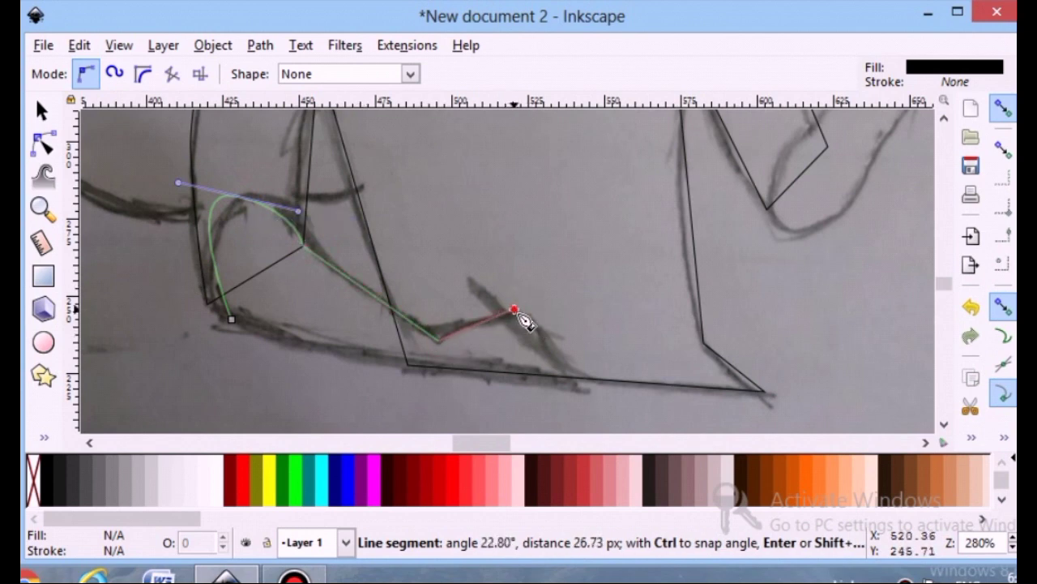
pyautogui.moveTo(513, 310); pyautogui.dragTo(533, 320)
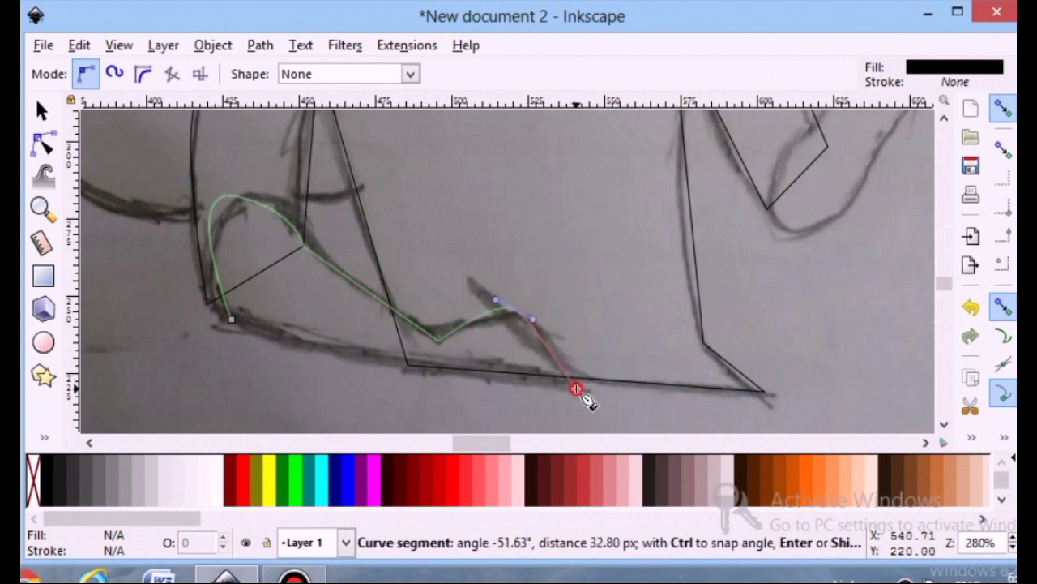
pyautogui.click(576, 388)
pyautogui.click(232, 320)
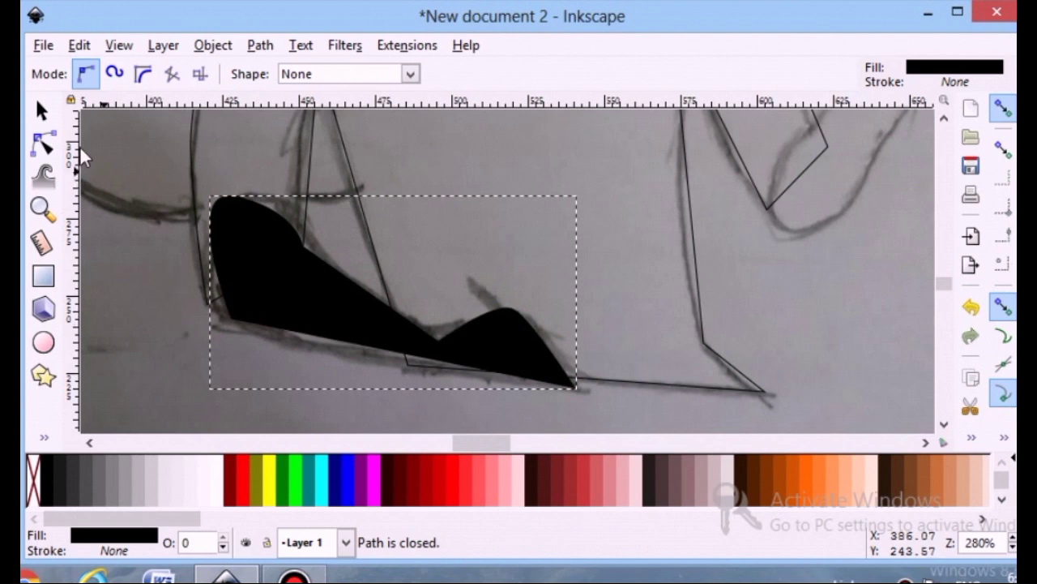
# Turn off snapping and bend the lowered forearm's cuff end and underside outward by adjusting the lower outer node's handles
pyautogui.click(43, 145)
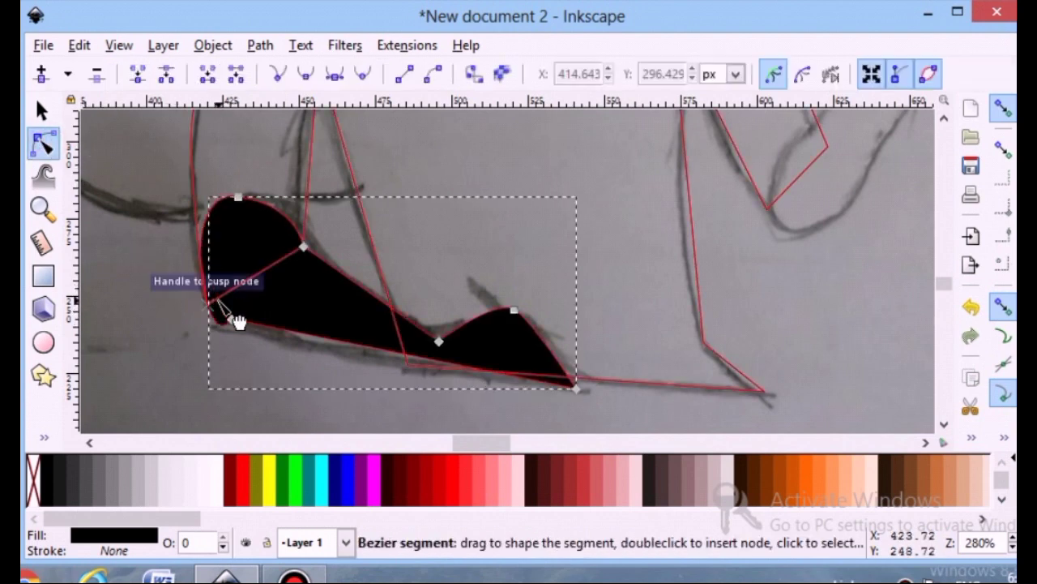
pyautogui.moveTo(219, 296)
pyautogui.mouseDown()
pyautogui.moveTo(228, 289)
pyautogui.moveTo(231, 320)
pyautogui.moveTo(189, 331)
pyautogui.mouseUp()
pyautogui.click(1005, 106)
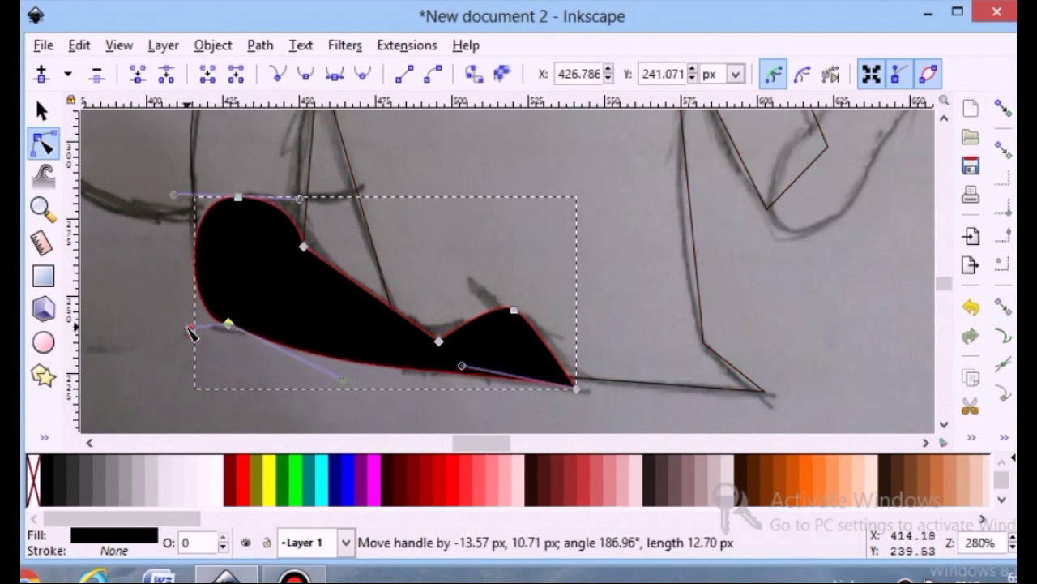
pyautogui.moveTo(342, 382); pyautogui.dragTo(223, 351)
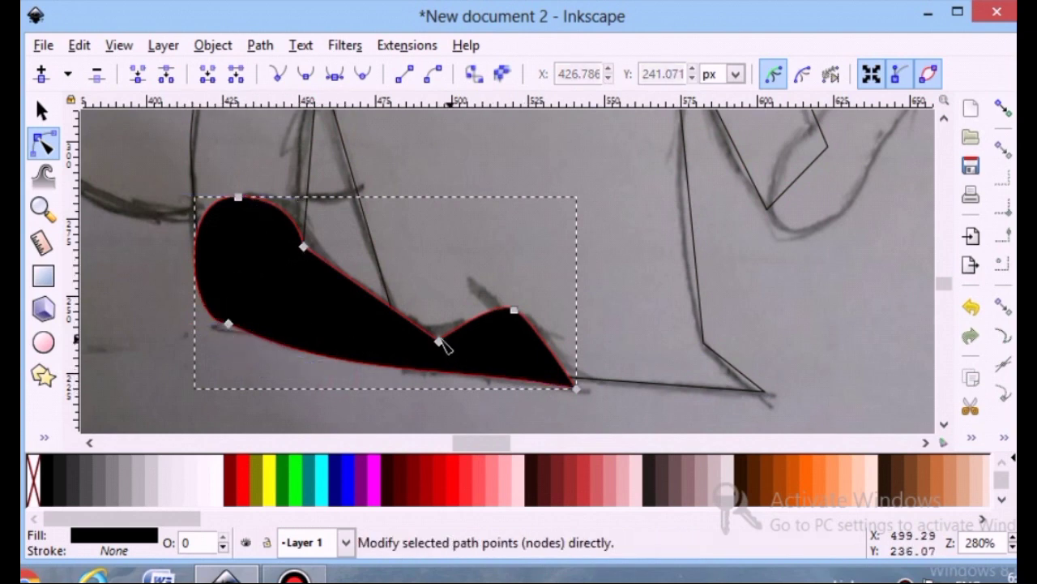
pyautogui.click(157, 350)
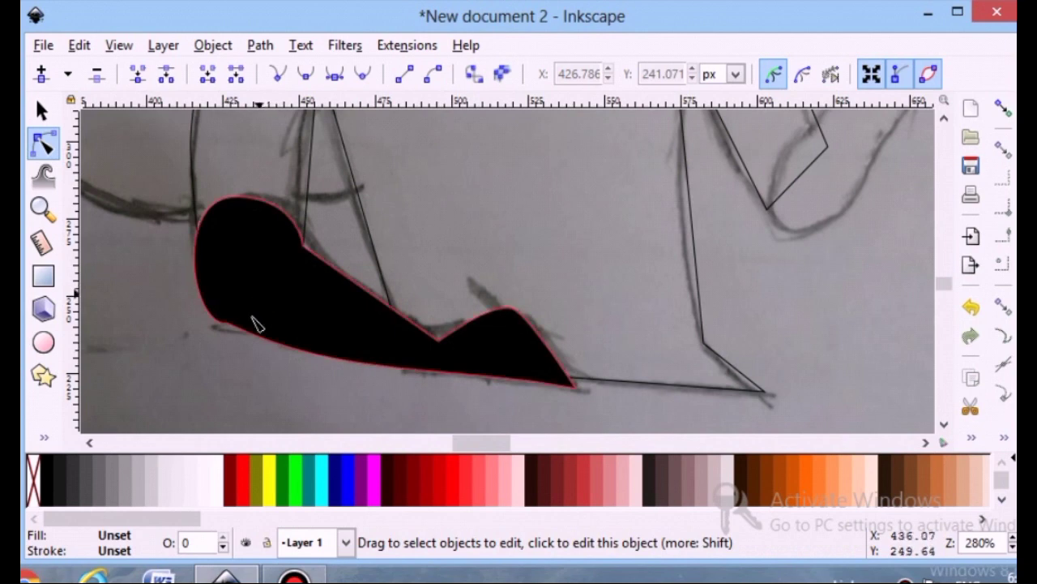
# Shift the top node of the lowered forearm's rounded end and the adjoining inner corner node slightly towards the hand
pyautogui.click(259, 229)
pyautogui.moveTo(240, 200)
pyautogui.mouseDown()
pyautogui.moveTo(270, 206)
pyautogui.moveTo(255, 199)
pyautogui.mouseUp()
pyautogui.moveTo(304, 246); pyautogui.dragTo(321, 259)
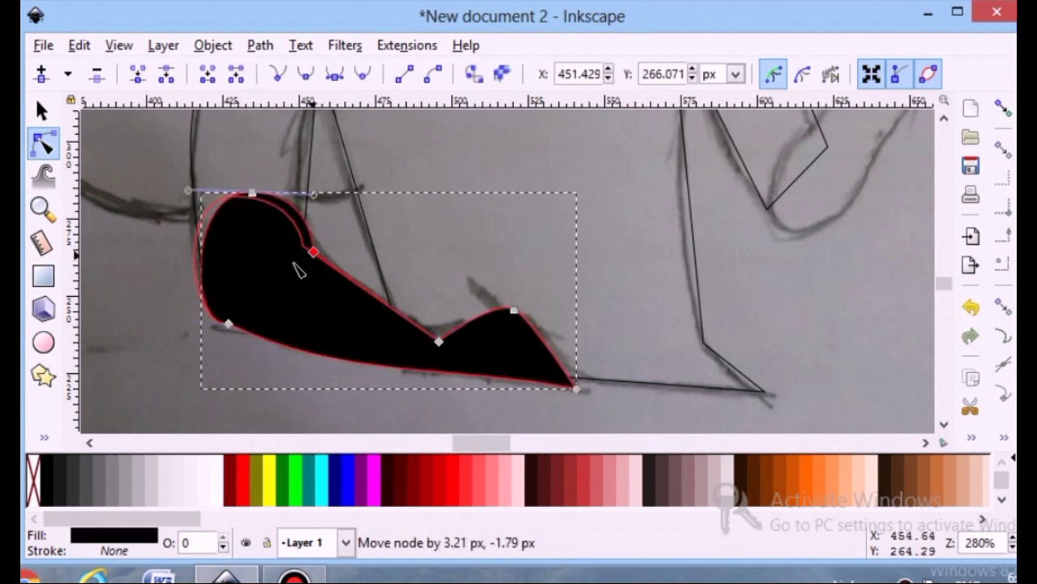
pyautogui.click(162, 352)
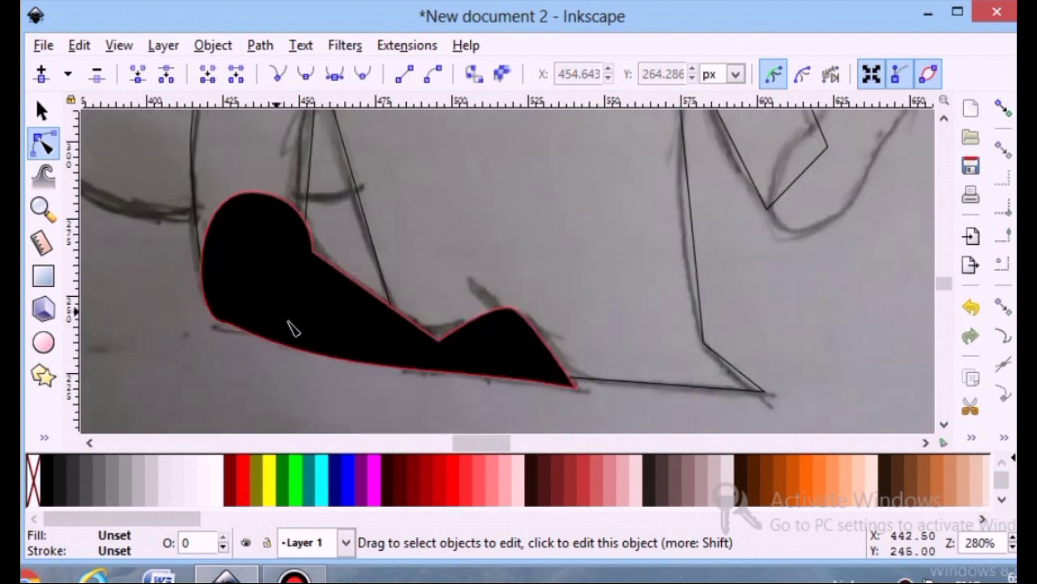
# Select the lowered forearm path, give it a flat colour stroke and remove its fill
pyautogui.press('s')
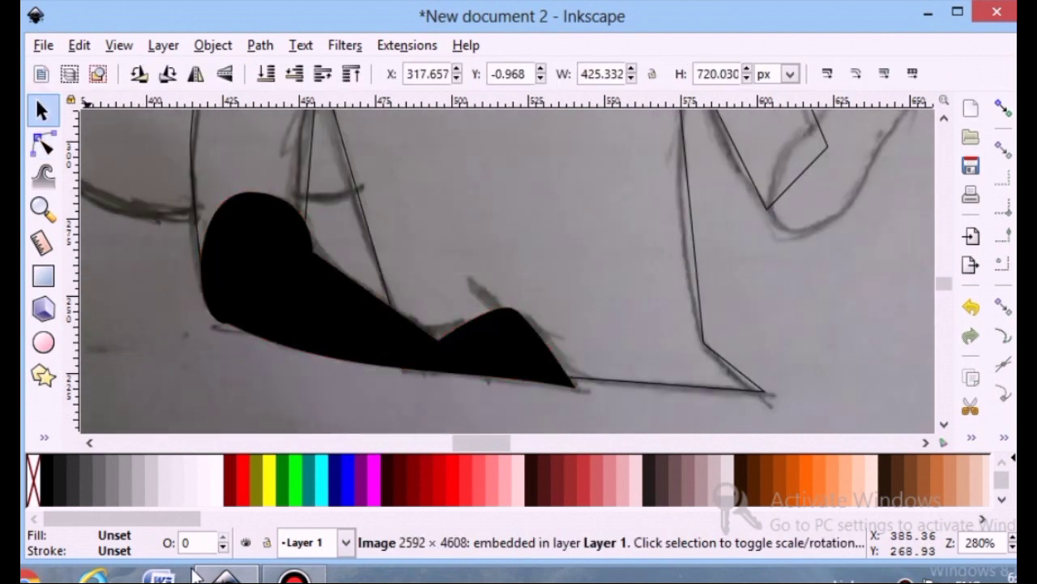
pyautogui.click(270, 267)
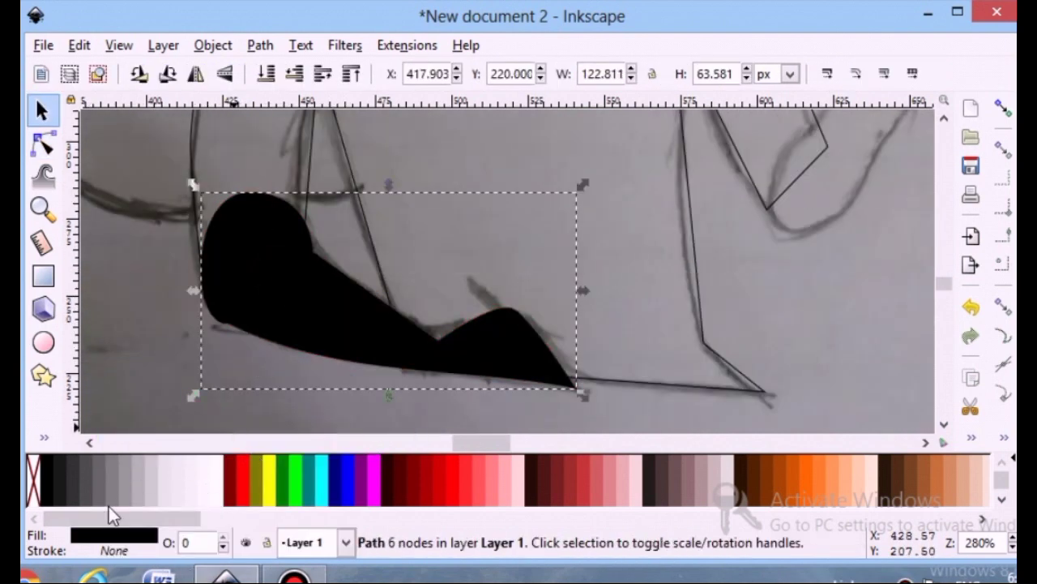
pyautogui.click(109, 536)
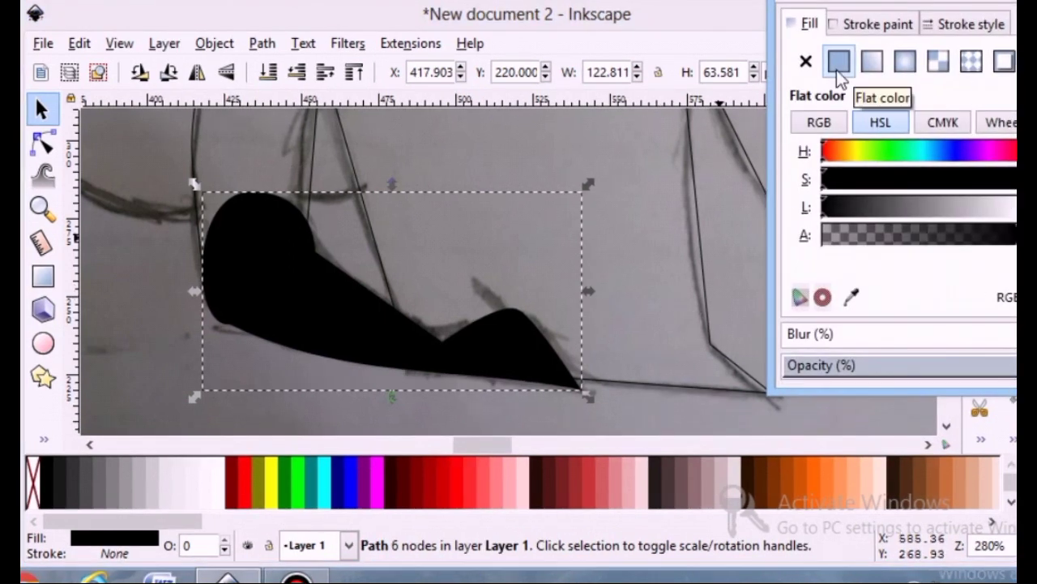
pyautogui.click(856, 26)
pyautogui.click(842, 62)
pyautogui.click(809, 26)
pyautogui.click(806, 62)
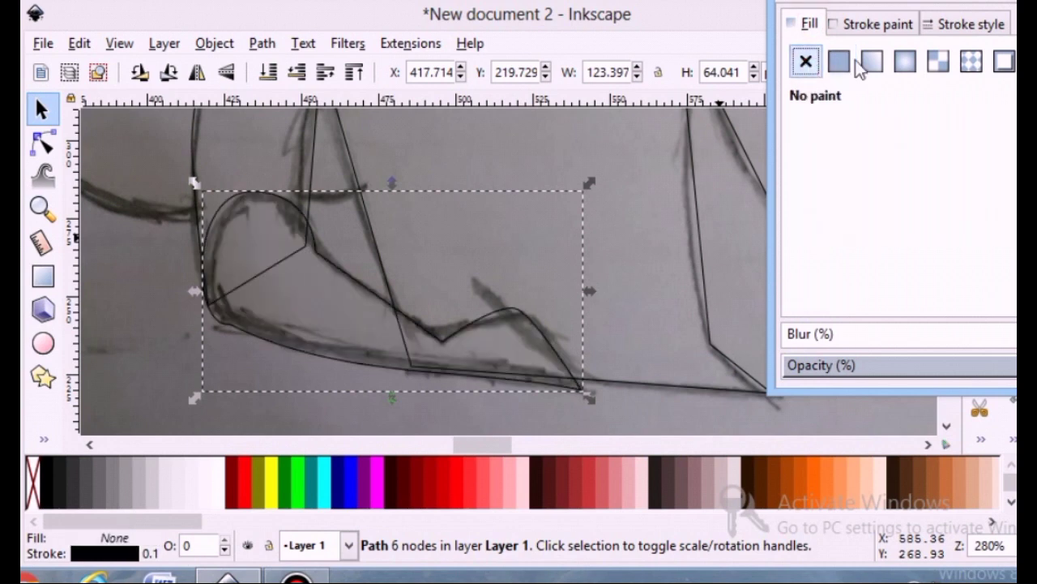
pyautogui.click(277, 314)
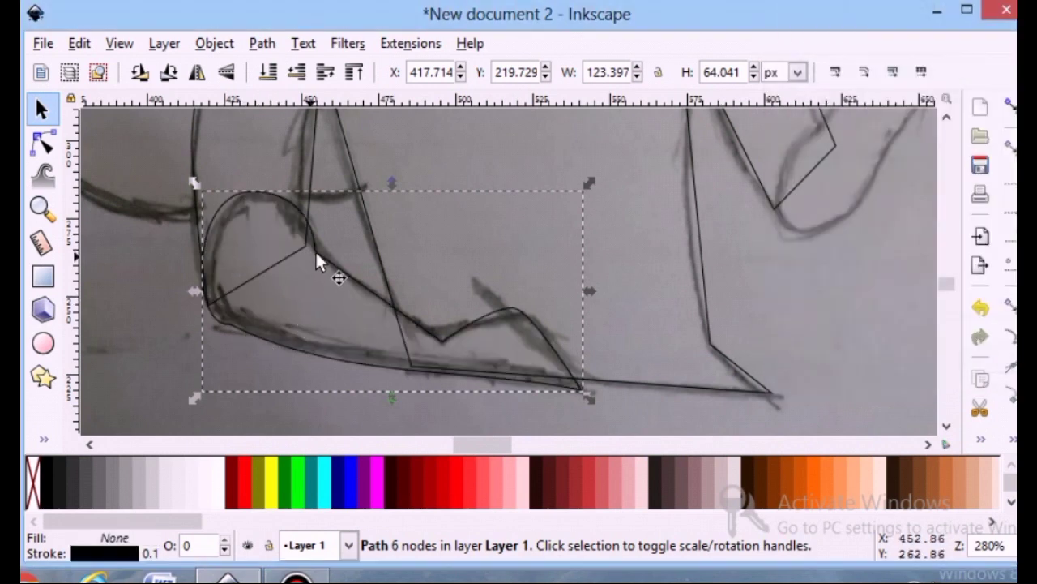
# Pull in the lower outer node's handles to fit the sketched underside and move the inner node onto the cuff's inner corner
pyautogui.press('n')
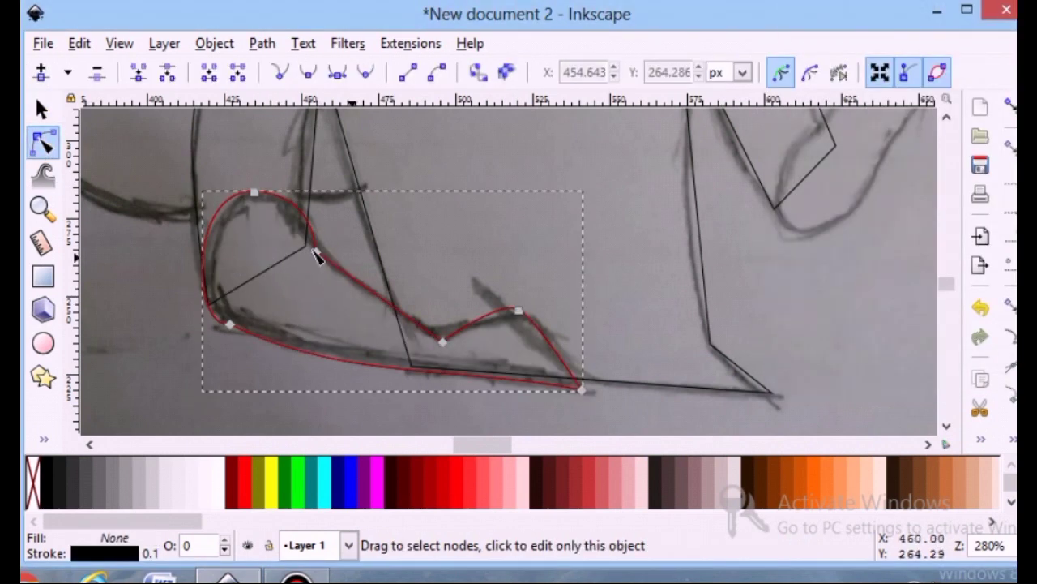
pyautogui.click(232, 325)
pyautogui.moveTo(193, 327); pyautogui.dragTo(232, 324)
pyautogui.moveTo(345, 381); pyautogui.dragTo(240, 337)
pyautogui.click(316, 252)
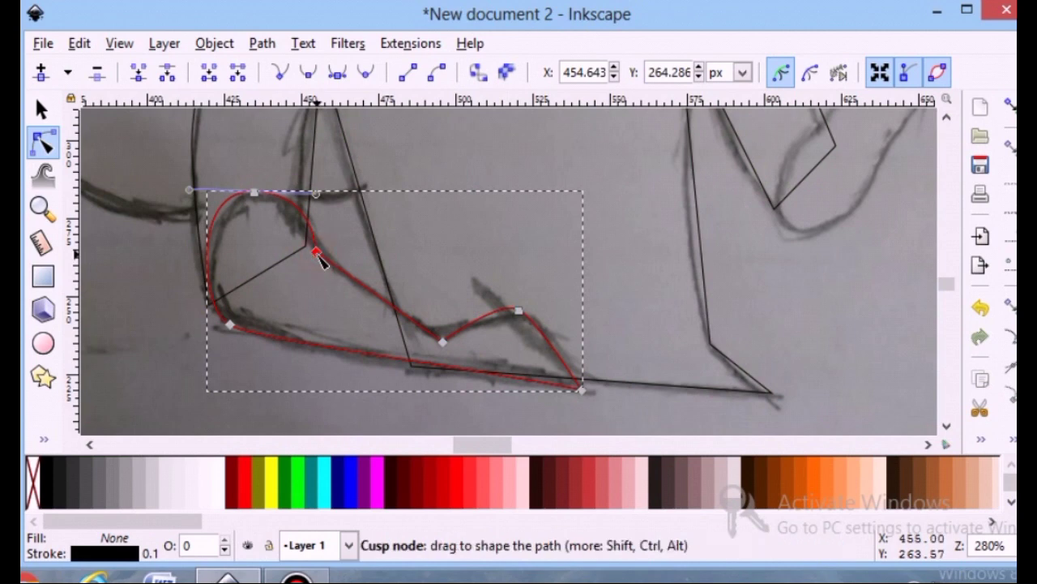
pyautogui.moveTo(319, 254); pyautogui.dragTo(310, 247)
pyautogui.click(154, 318)
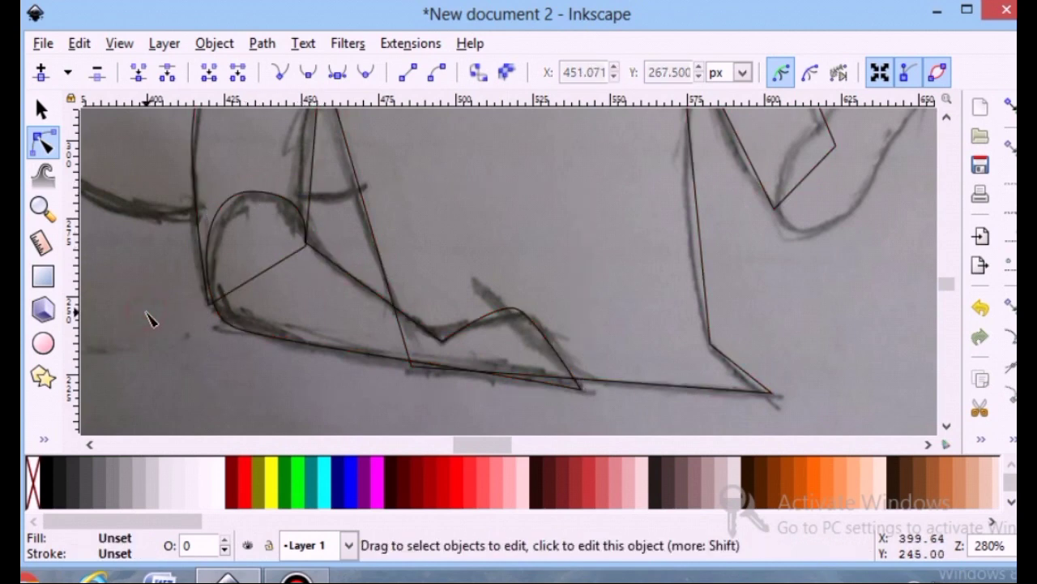
pyautogui.scroll(-5, 501, 447)
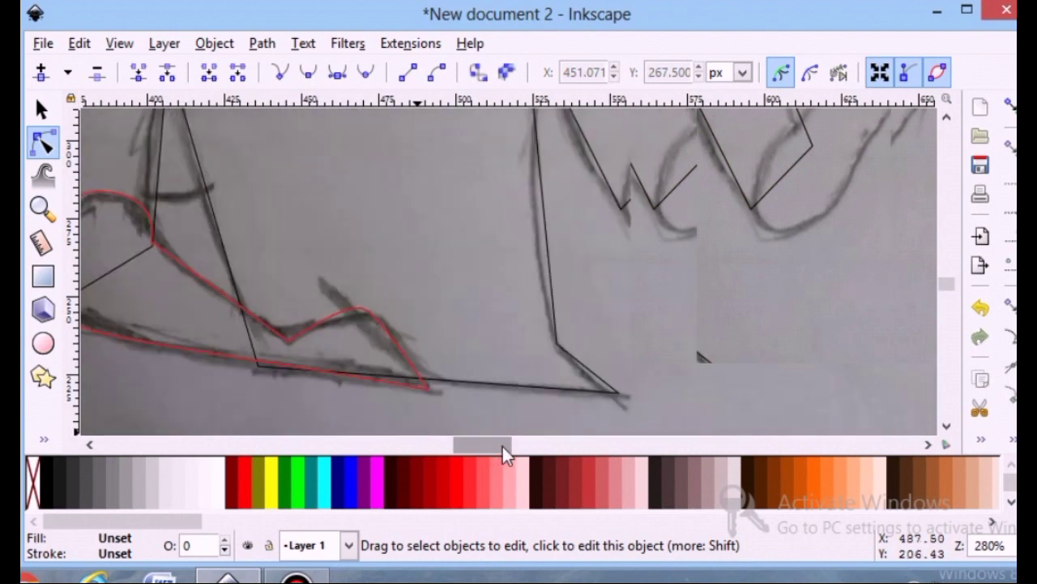
pyautogui.scroll(6, 506, 369)
pyautogui.scroll(-1, 494, 357)
pyautogui.scroll(-1, 497, 363)
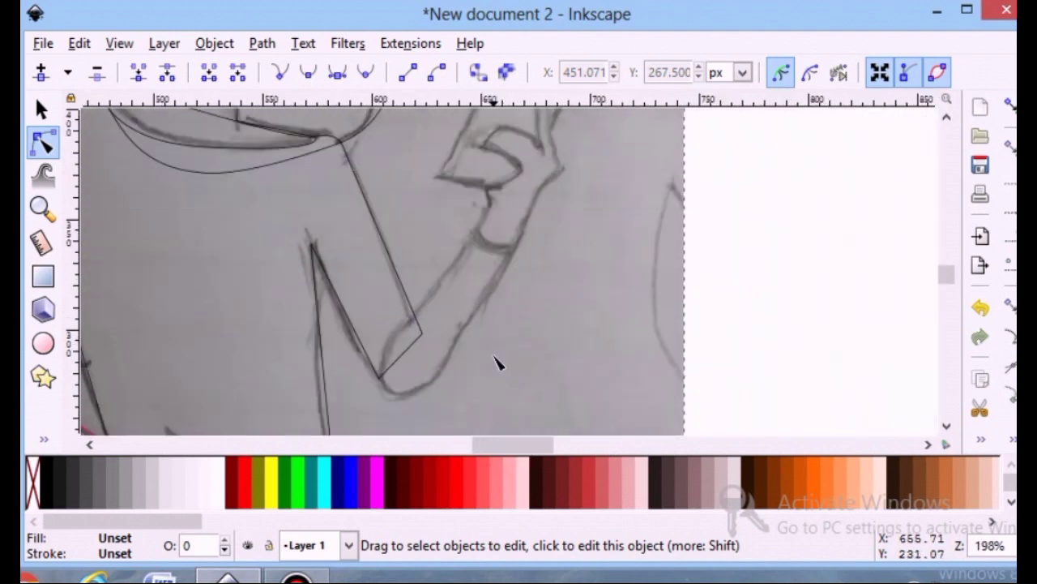
pyautogui.click(44, 438)
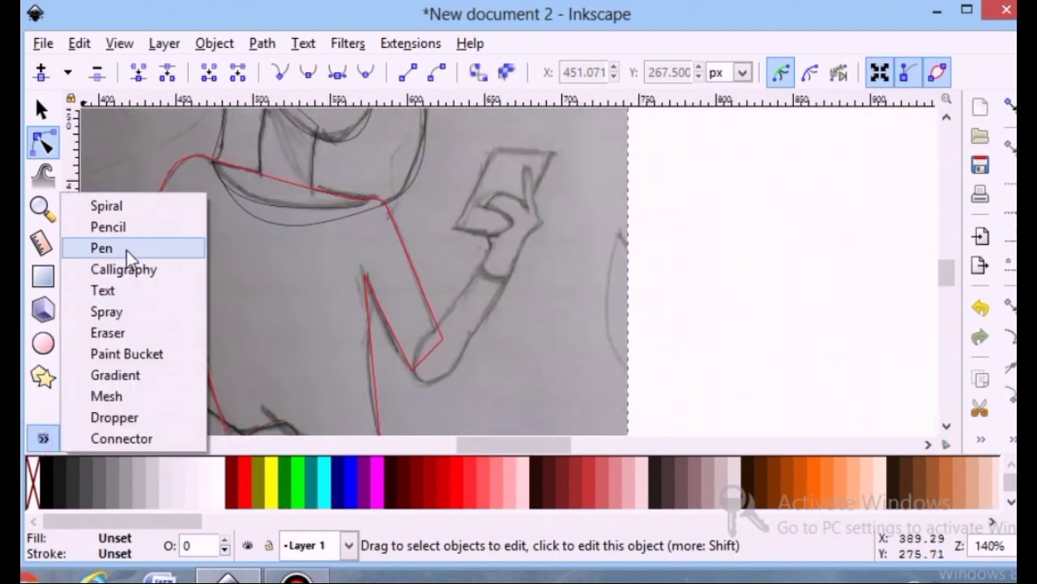
pyautogui.click(126, 250)
pyautogui.click(478, 273)
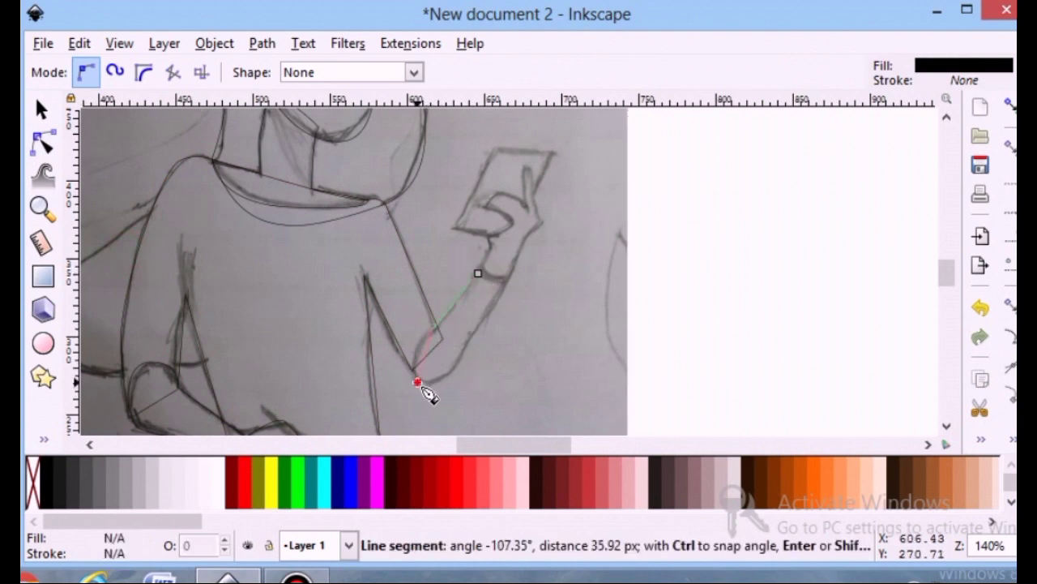
pyautogui.moveTo(418, 382)
pyautogui.mouseDown()
pyautogui.moveTo(447, 374)
pyautogui.moveTo(432, 395)
pyautogui.mouseUp()
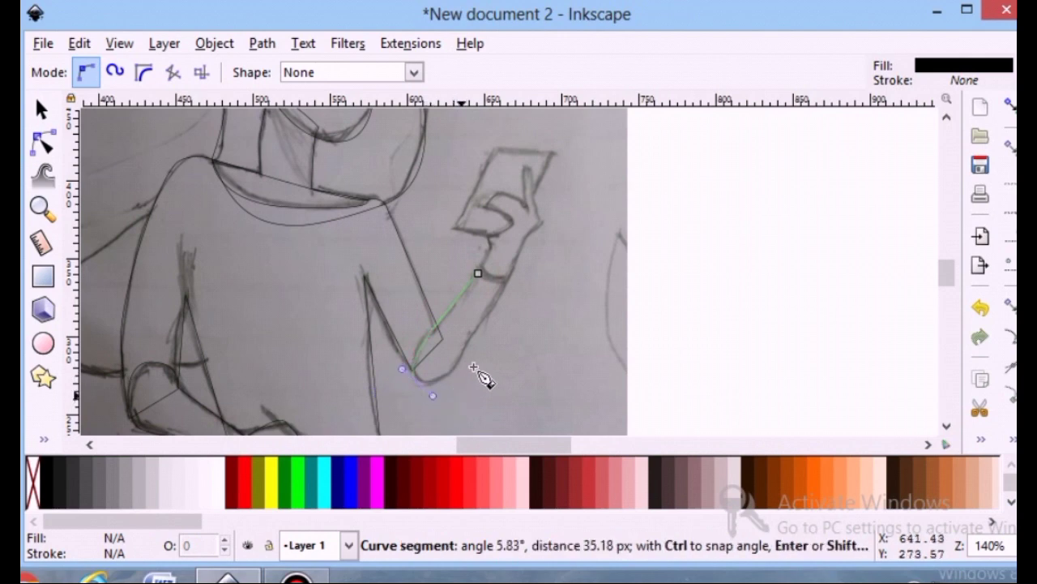
pyautogui.click(507, 284)
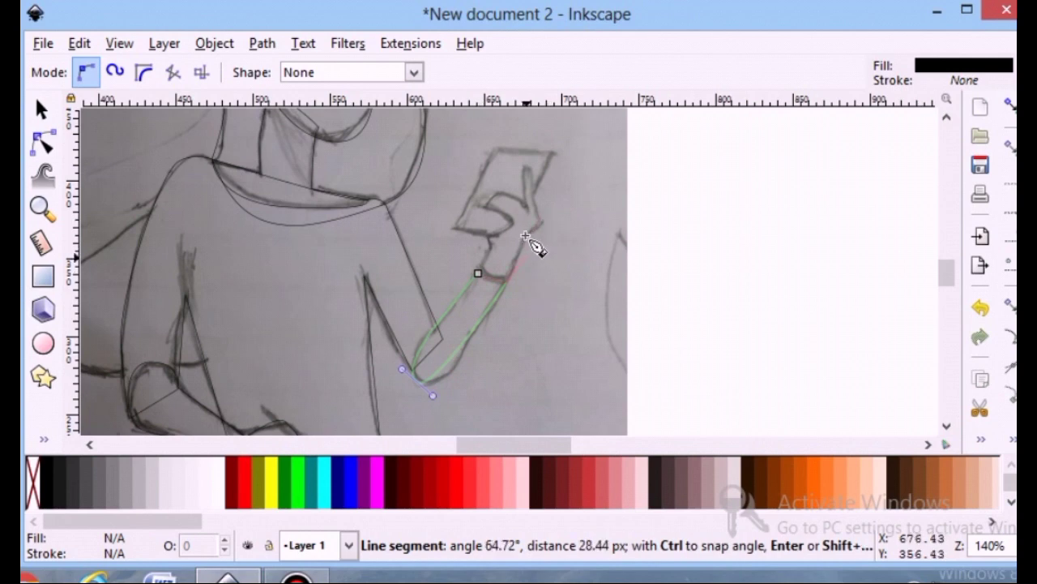
pyautogui.click(479, 274)
pyautogui.click(42, 143)
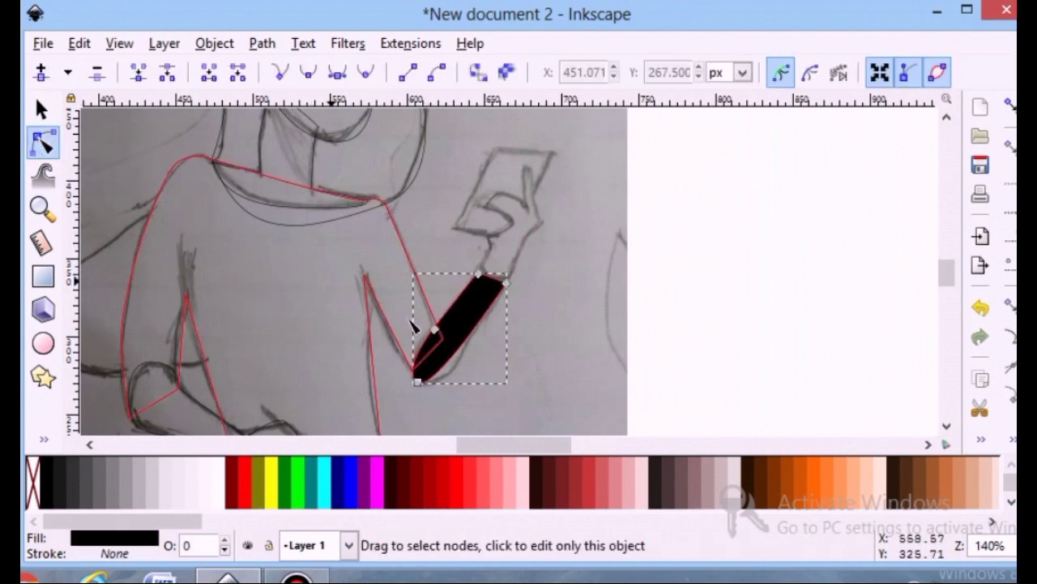
pyautogui.moveTo(463, 348); pyautogui.dragTo(479, 366)
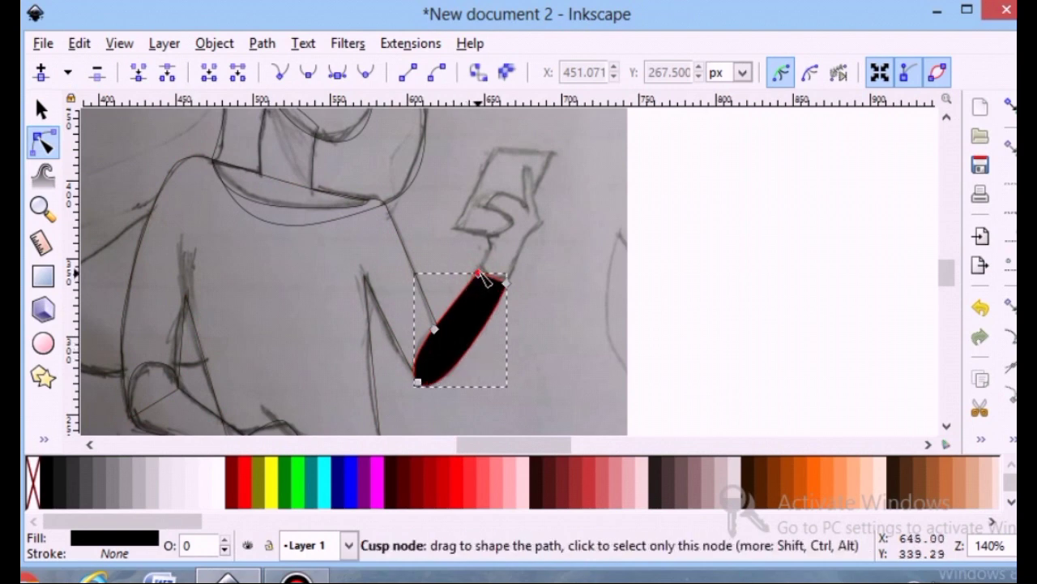
pyautogui.moveTo(479, 273); pyautogui.dragTo(483, 265)
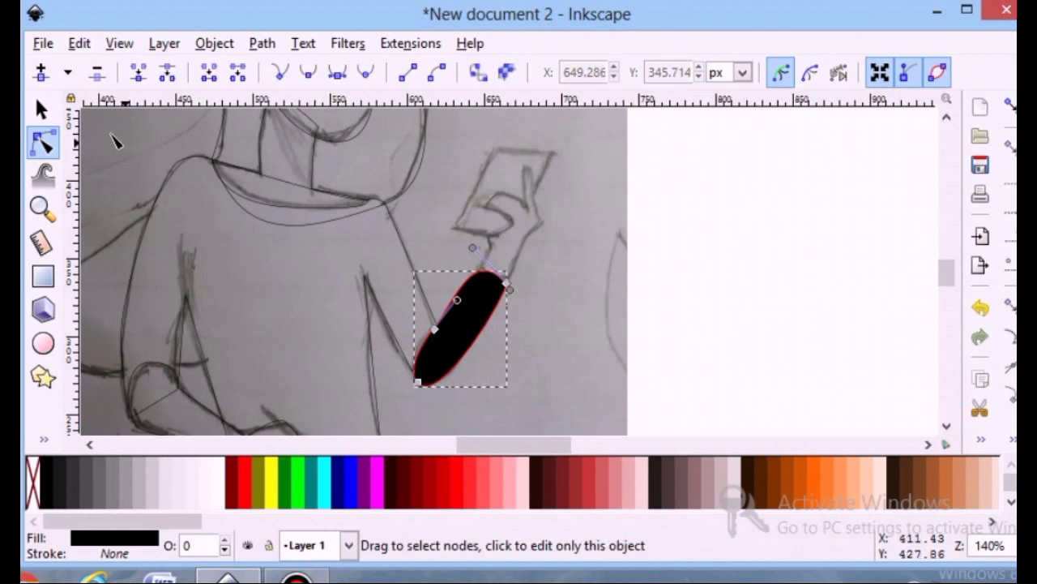
pyautogui.click(42, 109)
pyautogui.press('Delete')
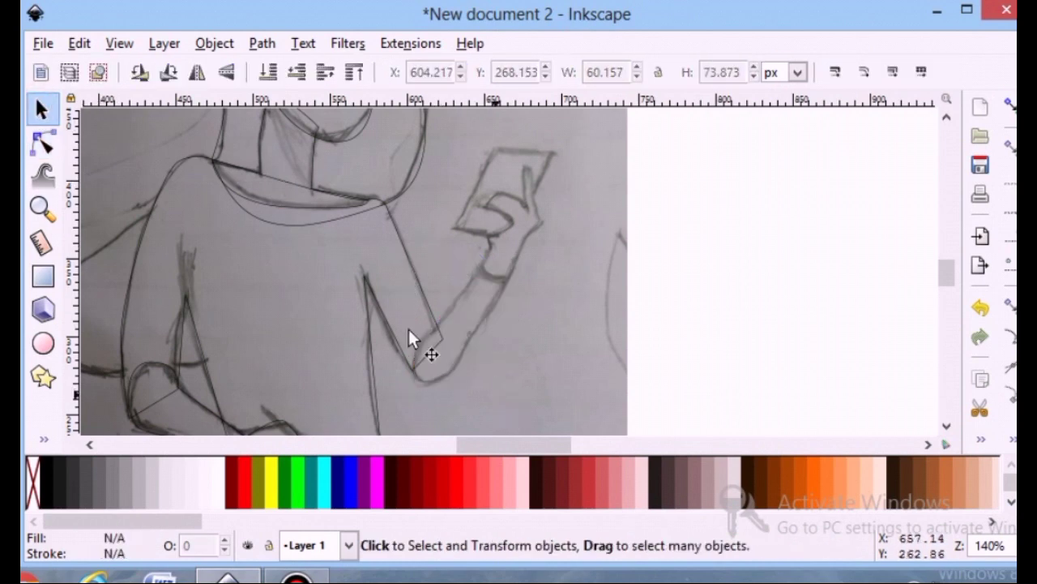
# With the Pen tool, start the raised arm at the phone's lower edge, follow the inner forearm down and curve around the elbow
pyautogui.click(44, 439)
pyautogui.click(101, 248)
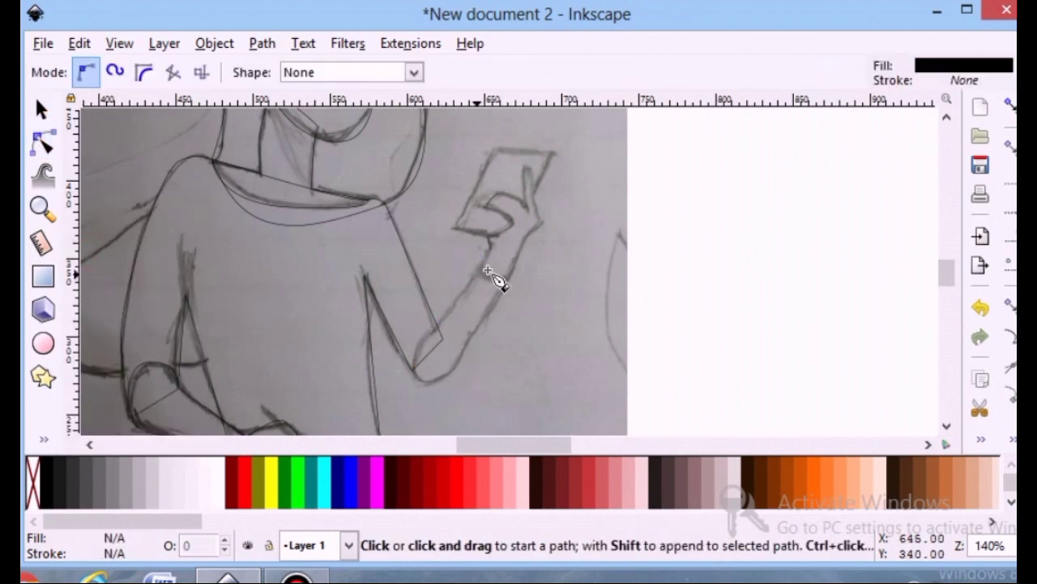
pyautogui.click(486, 236)
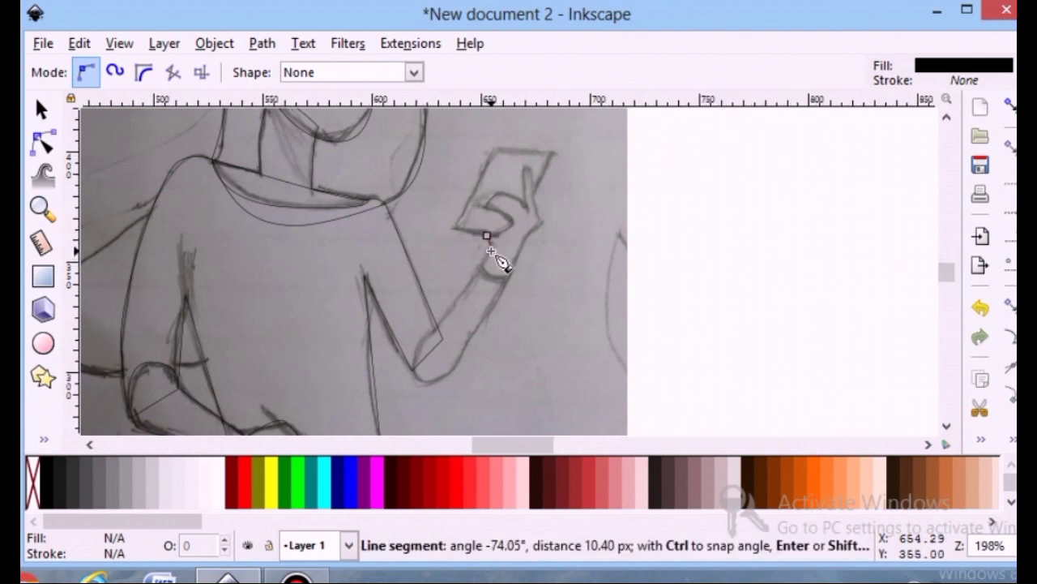
pyautogui.scroll(1, 490, 247)
pyautogui.click(489, 250)
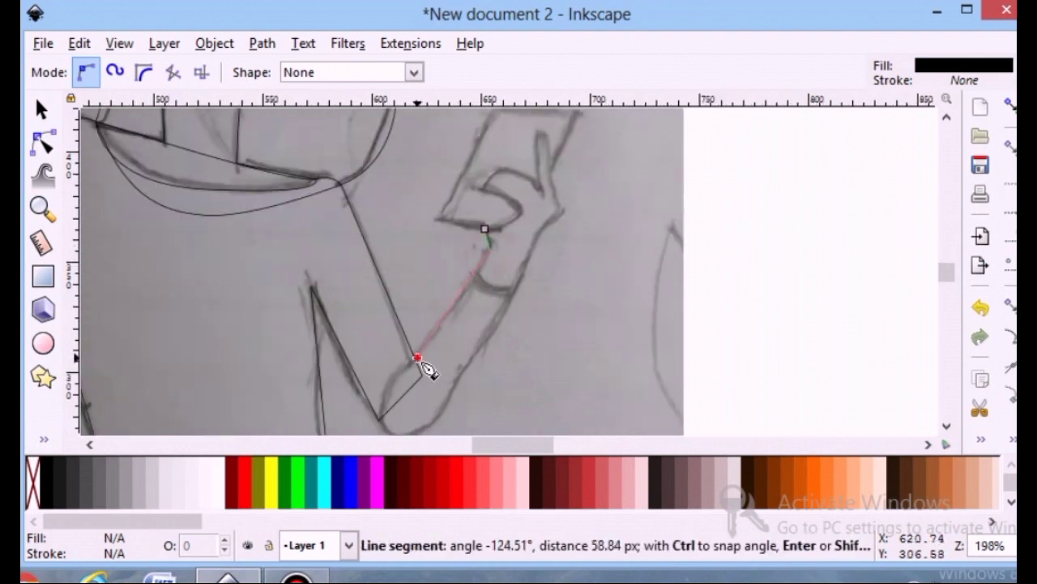
pyautogui.scroll(-3, 382, 383)
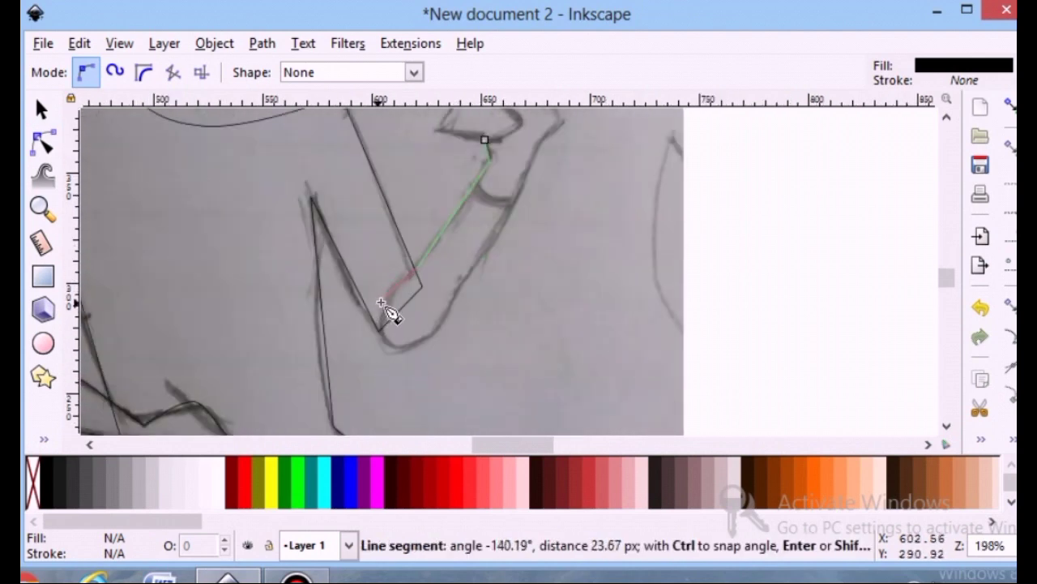
pyautogui.moveTo(381, 320); pyautogui.dragTo(389, 347)
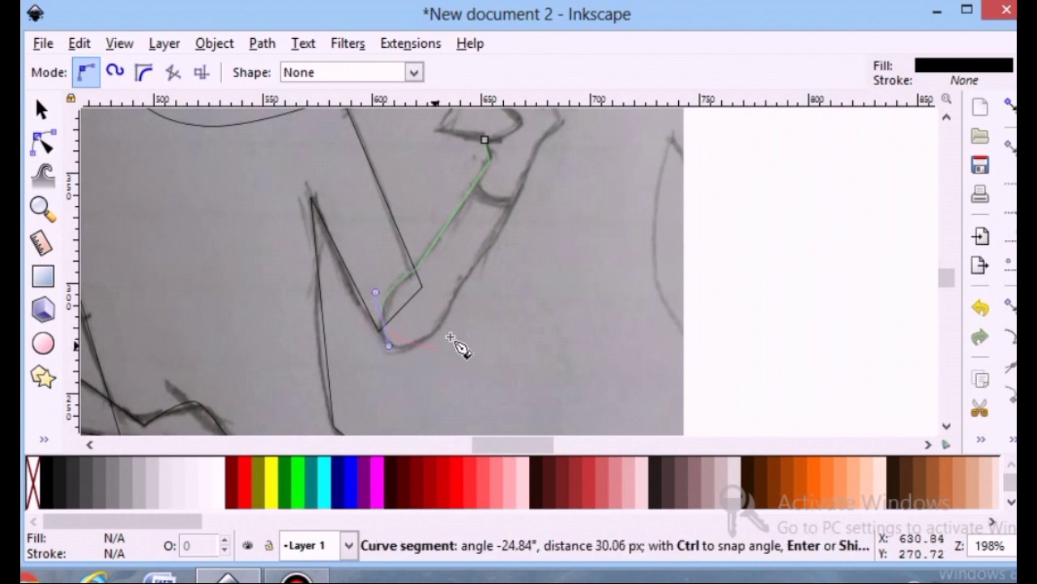
pyautogui.moveTo(453, 315); pyautogui.dragTo(485, 275)
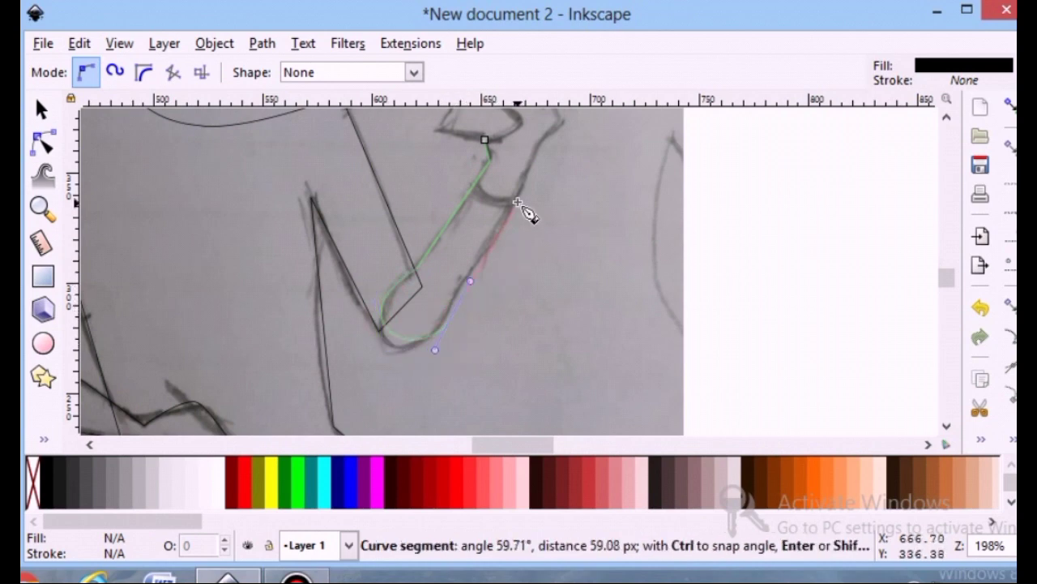
# Continue the raised arm path up the outer forearm, around the raised finger and the gripping hand, close it and switch to node editing
pyautogui.scroll(3, 519, 308)
pyautogui.click(561, 213)
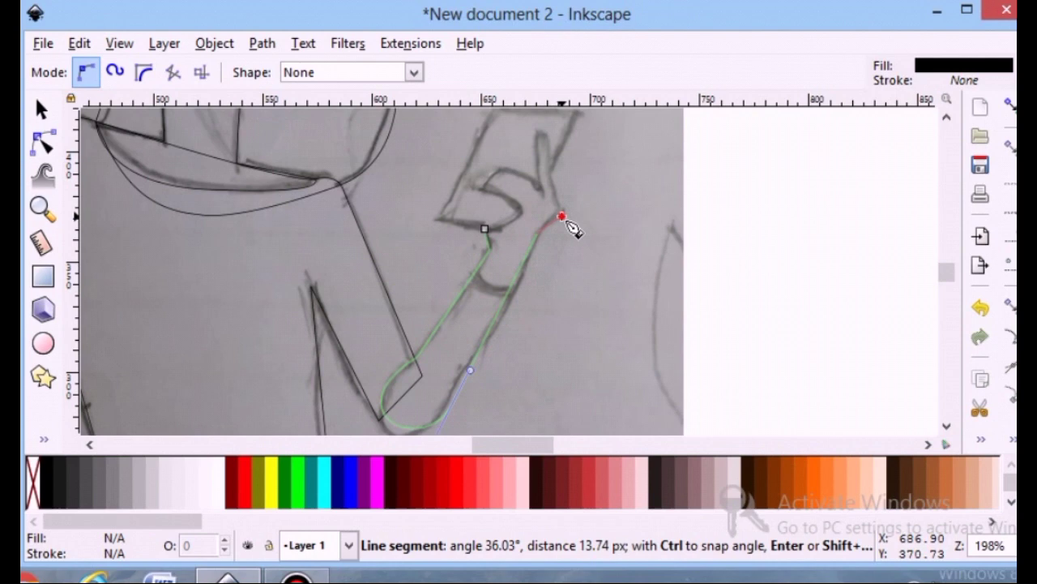
pyautogui.click(543, 130)
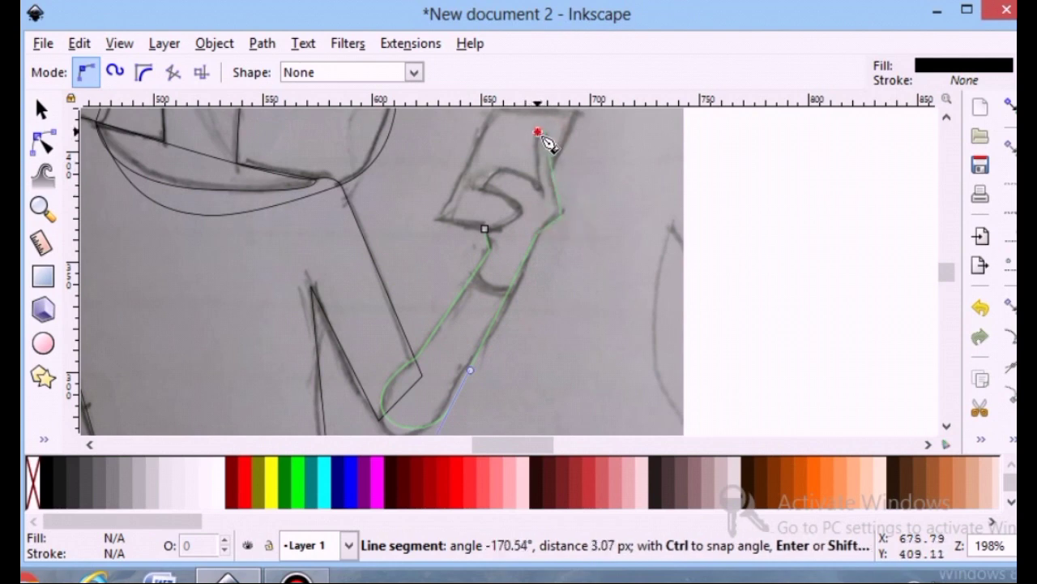
pyautogui.click(543, 188)
pyautogui.moveTo(503, 167); pyautogui.dragTo(500, 171)
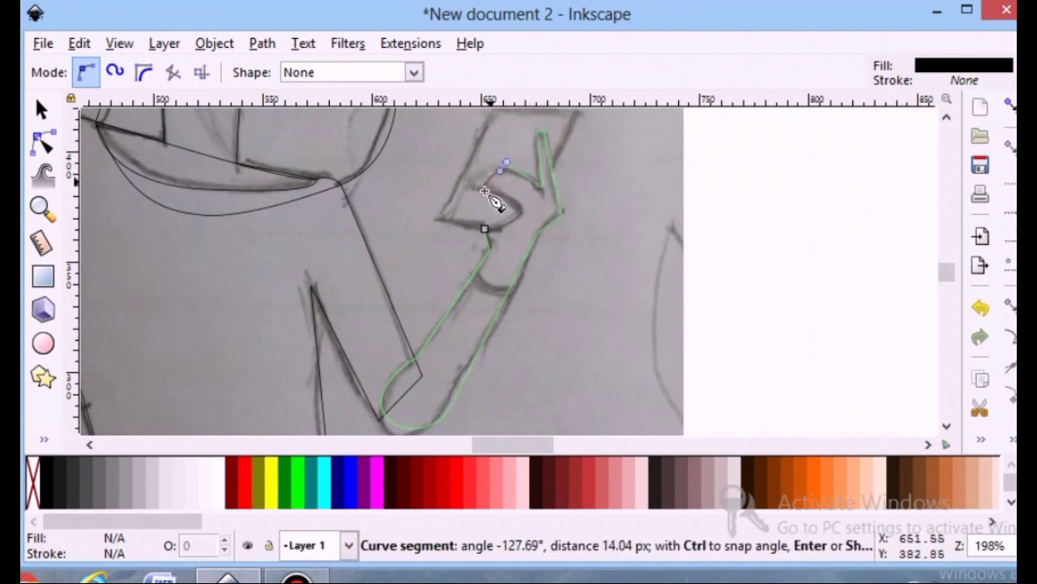
pyautogui.click(485, 191)
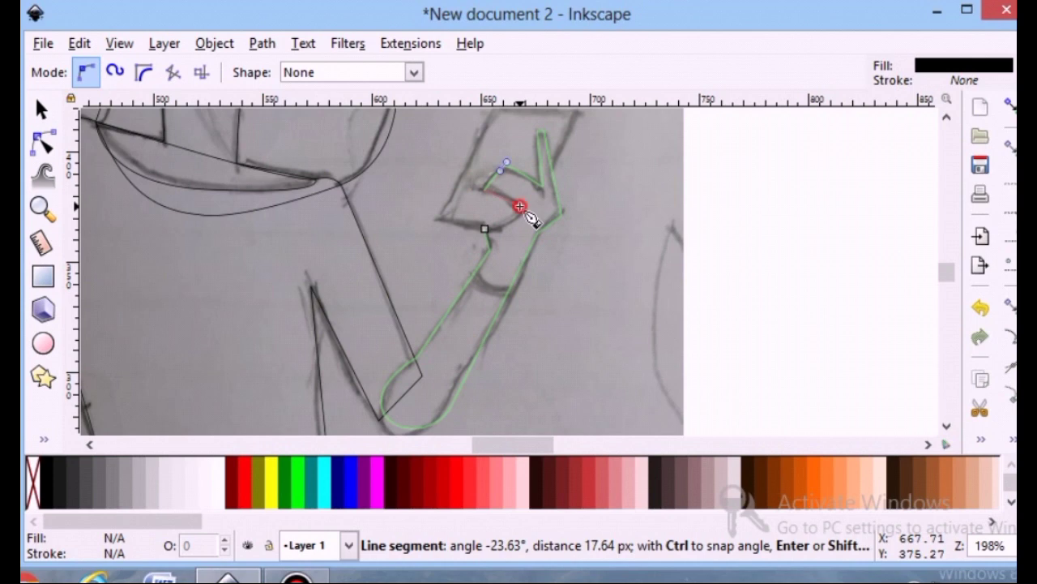
pyautogui.click(484, 228)
pyautogui.click(43, 144)
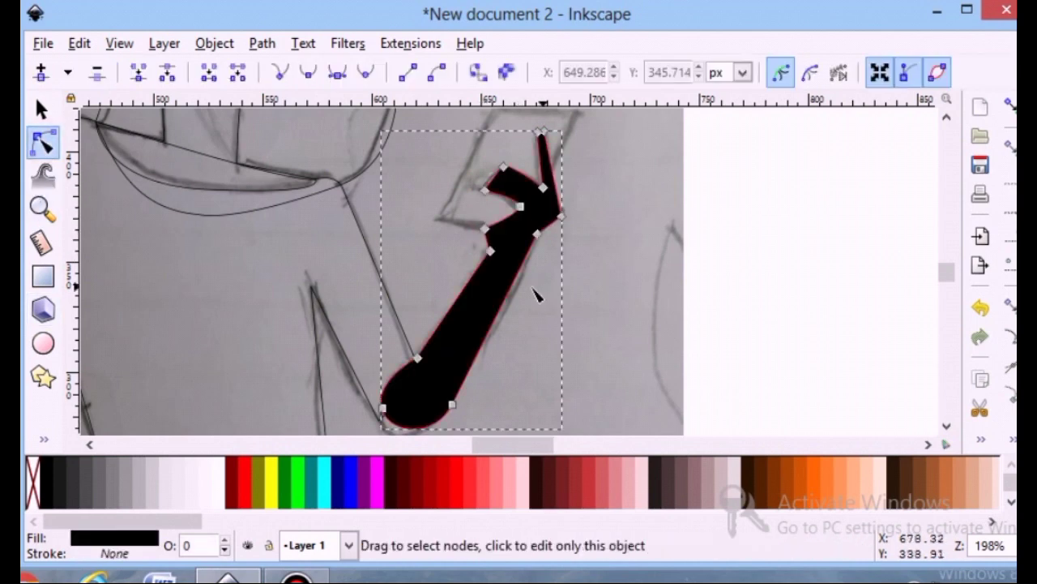
# Move the raised arm path's elbow node down to fit the sketched elbow and deselect the path
pyautogui.scroll(-3, 486, 348)
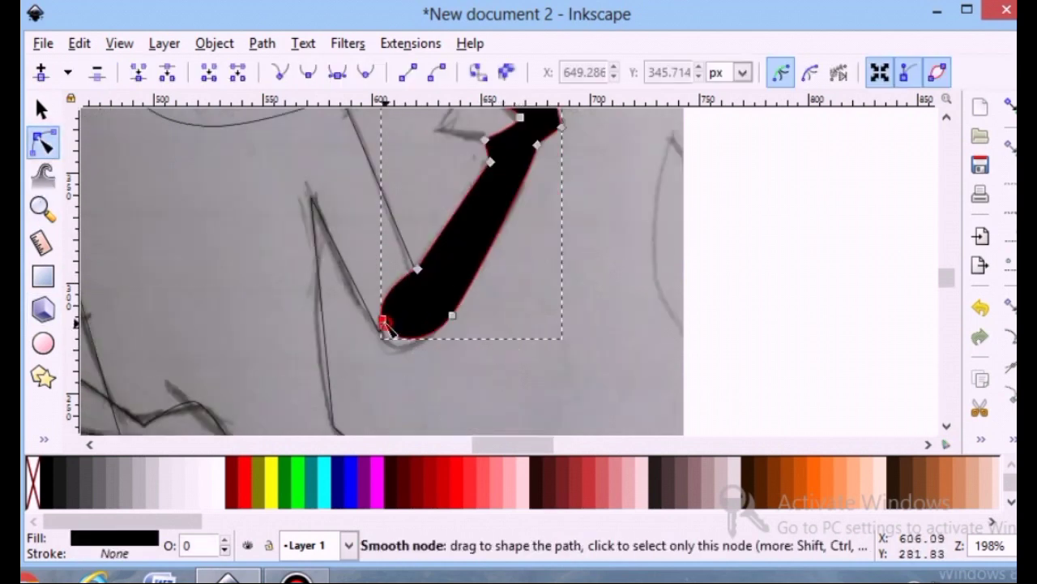
pyautogui.moveTo(382, 322); pyautogui.dragTo(388, 357)
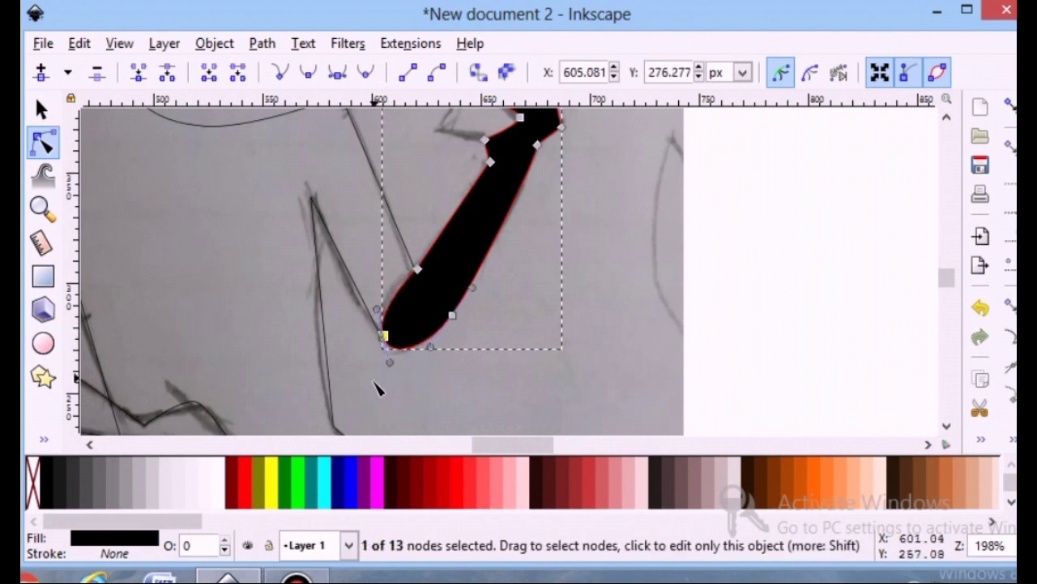
pyautogui.scroll(3, 638, 327)
pyautogui.click(636, 240)
pyautogui.scroll(3, 581, 259)
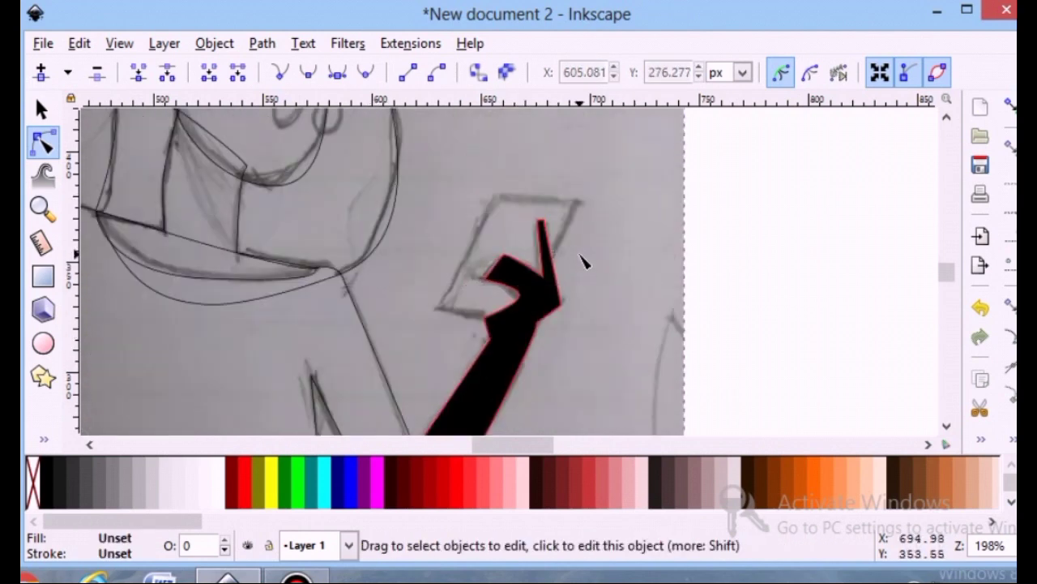
# Select the raised arm path, give it a flat colour stroke and remove its fill
pyautogui.click(525, 357)
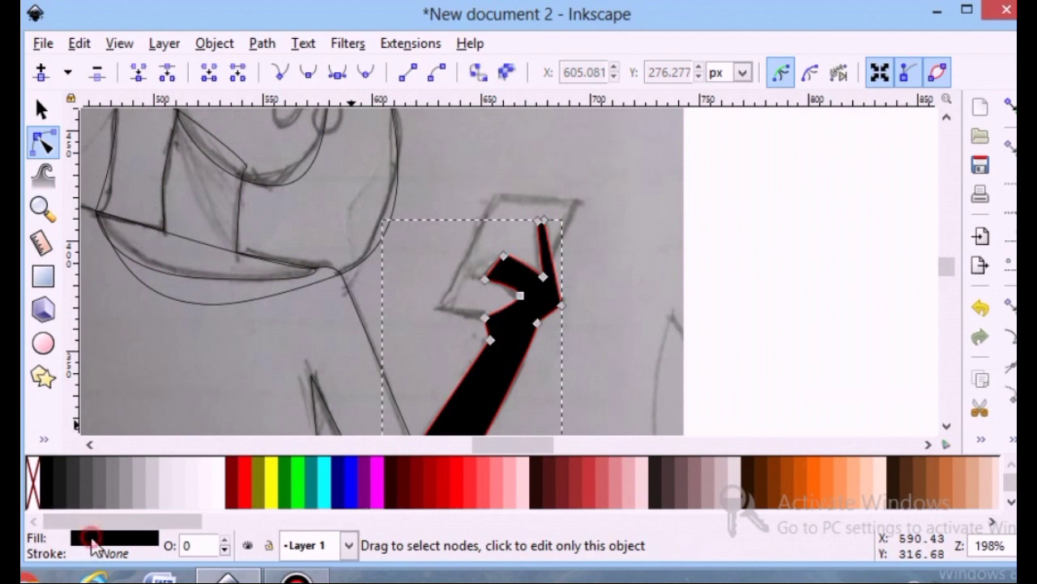
pyautogui.click(96, 551)
pyautogui.click(807, 61)
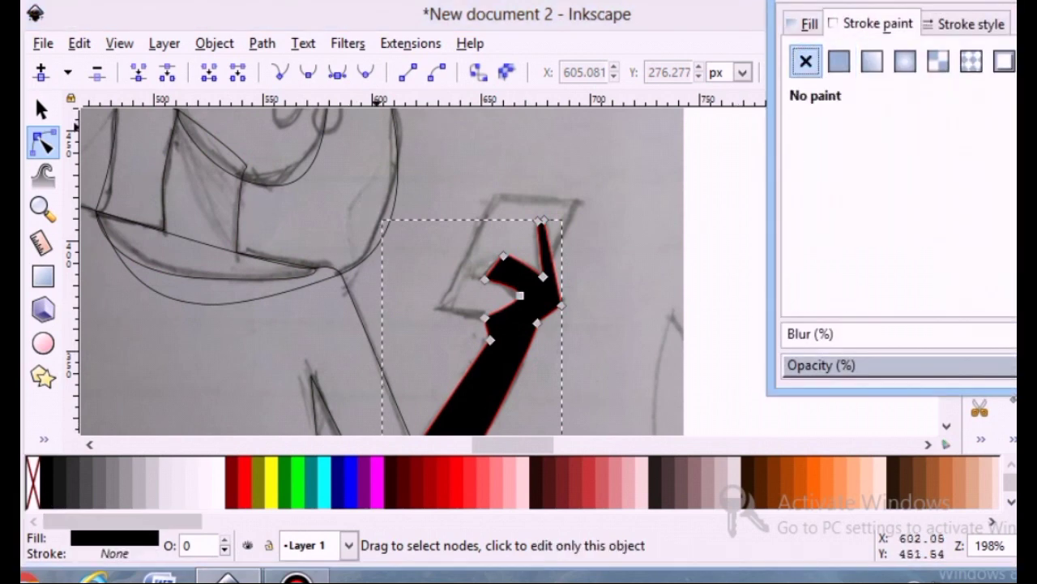
pyautogui.click(841, 63)
pyautogui.click(807, 23)
pyautogui.click(806, 62)
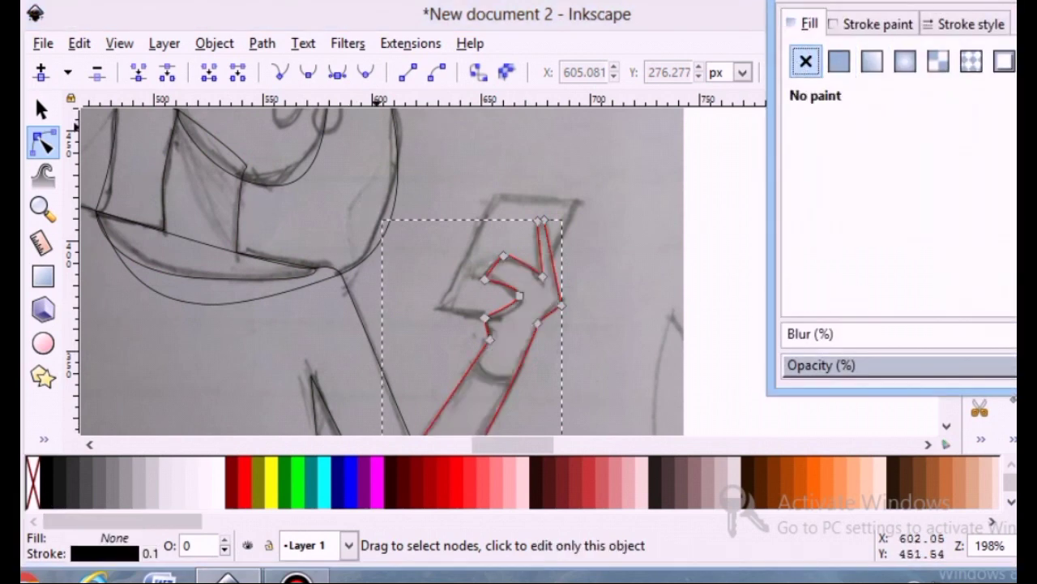
pyautogui.click(786, 278)
# Move the shirt's lower sleeve node onto the raised arm's elbow outline and bend the sleeve's underside to follow the sketch
pyautogui.scroll(-3, 398, 332)
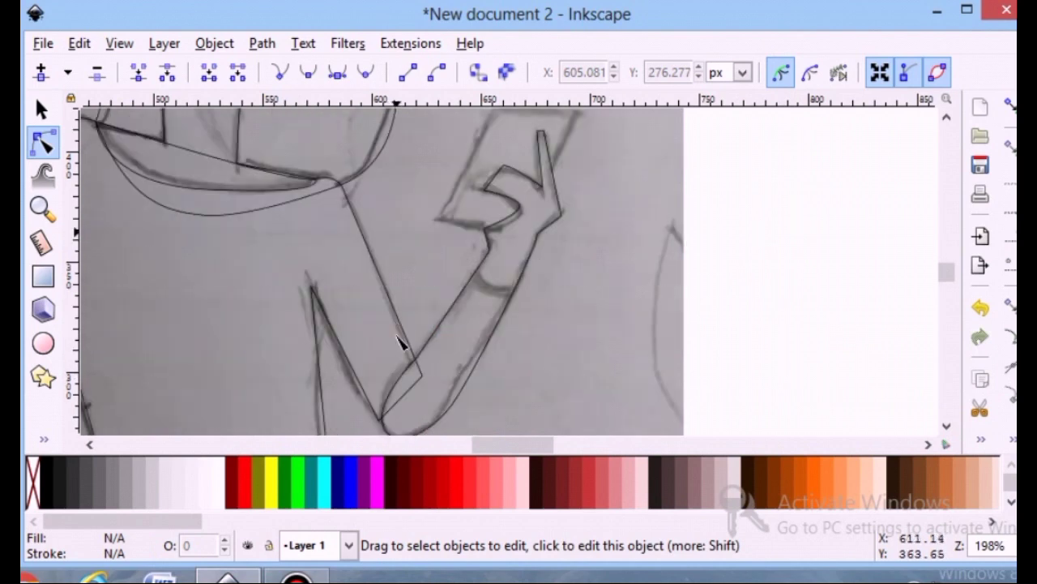
pyautogui.scroll(-3, 395, 390)
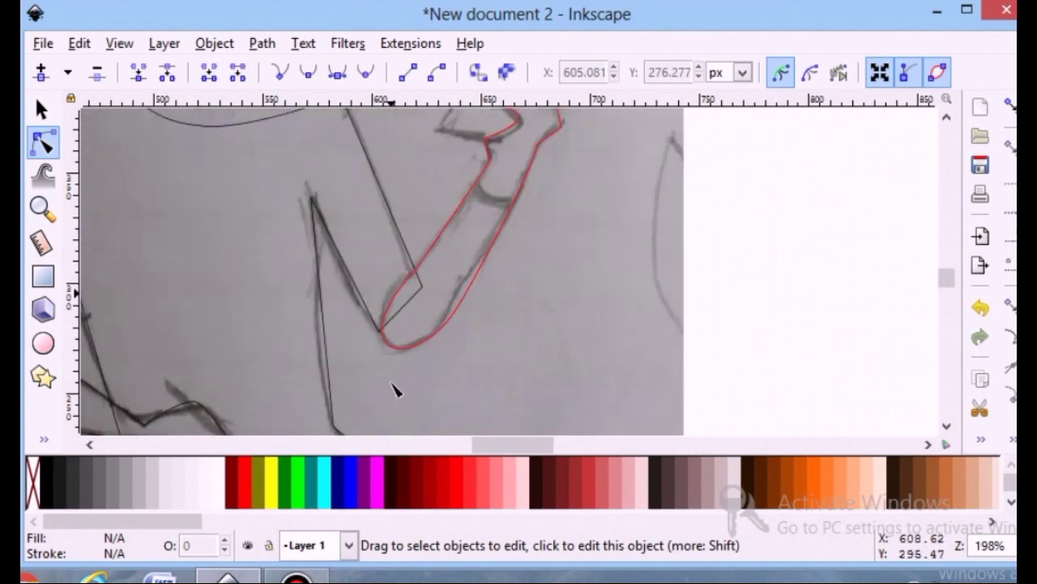
pyautogui.click(390, 324)
pyautogui.scroll(2, 371, 339)
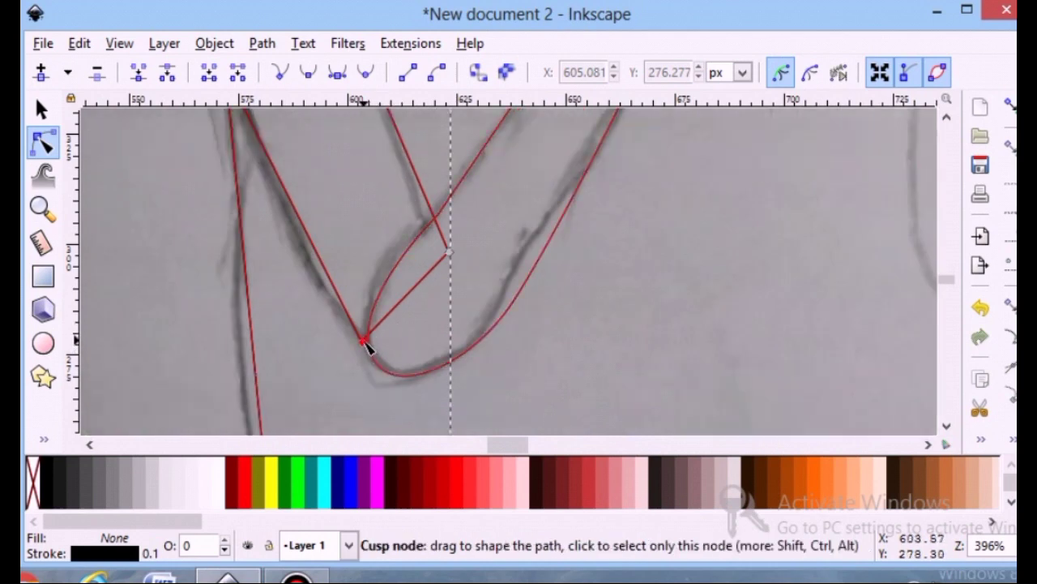
pyautogui.moveTo(364, 340); pyautogui.dragTo(372, 345)
pyautogui.moveTo(325, 263); pyautogui.dragTo(316, 274)
pyautogui.click(569, 341)
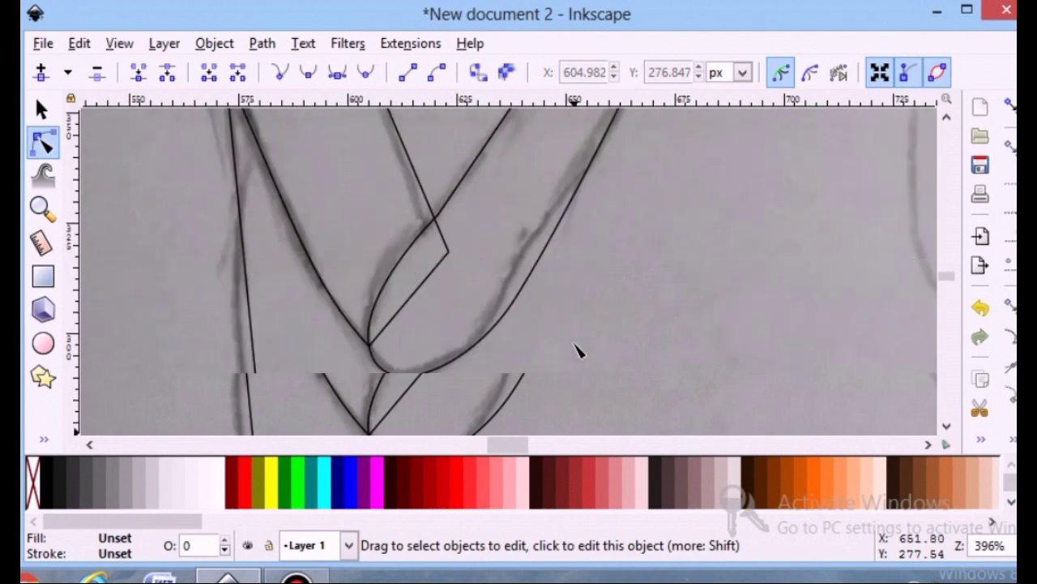
# Move the shirt's outer cuff node at the lowered arm onto the forearm's outline and deselect the path
pyautogui.moveTo(523, 445); pyautogui.dragTo(470, 441)
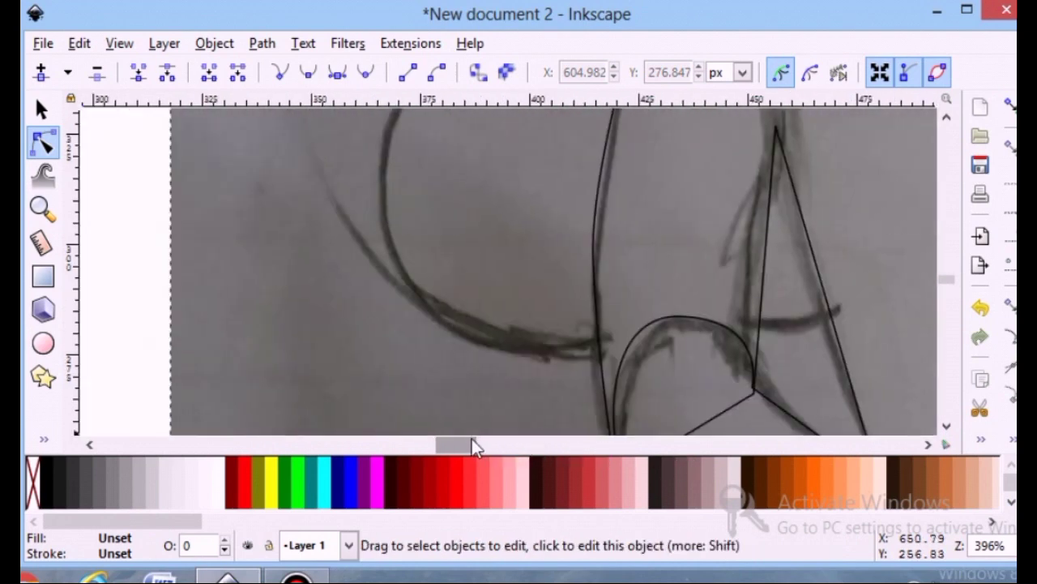
pyautogui.scroll(-2, 663, 318)
pyautogui.click(618, 389)
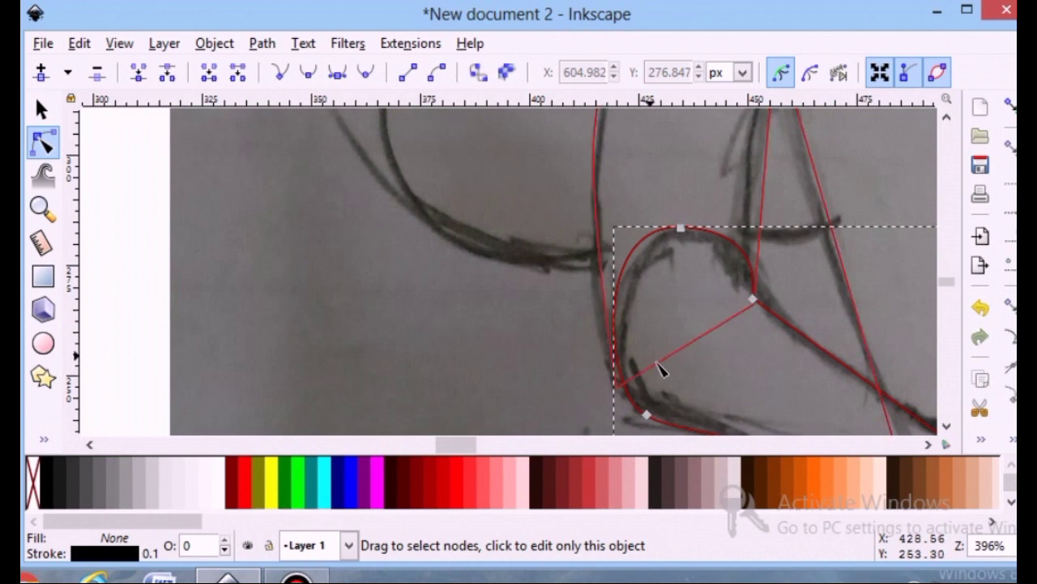
pyautogui.click(620, 392)
pyautogui.moveTo(618, 391); pyautogui.dragTo(622, 386)
pyautogui.click(503, 361)
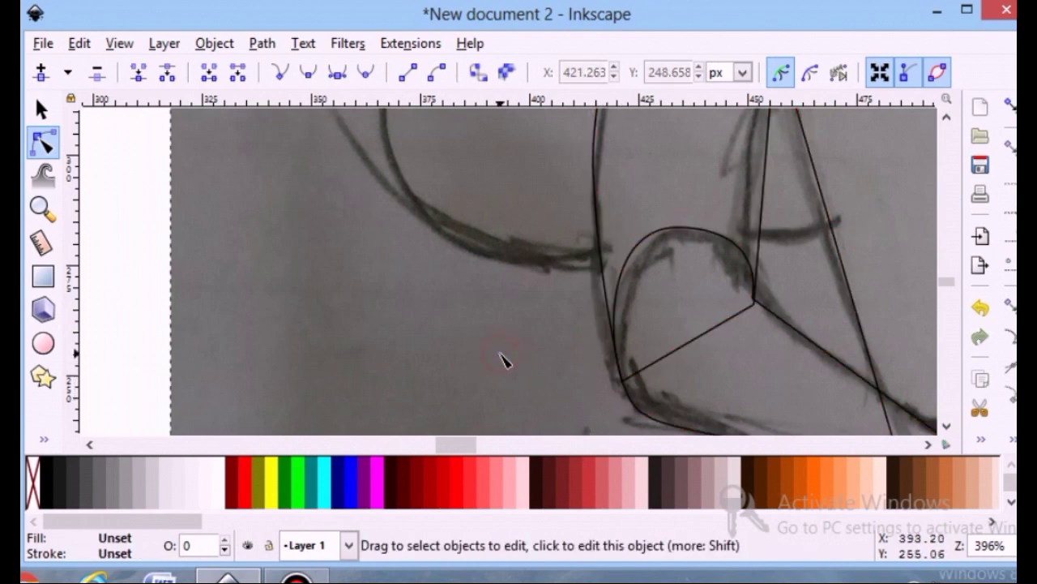
# Draw an upright rectangle about 17 by 55 px over the sketched phone and stretch it wider to the phone's width
pyautogui.keyDown('ctrl'); pyautogui.scroll(-2, 502, 361); pyautogui.keyUp('ctrl')
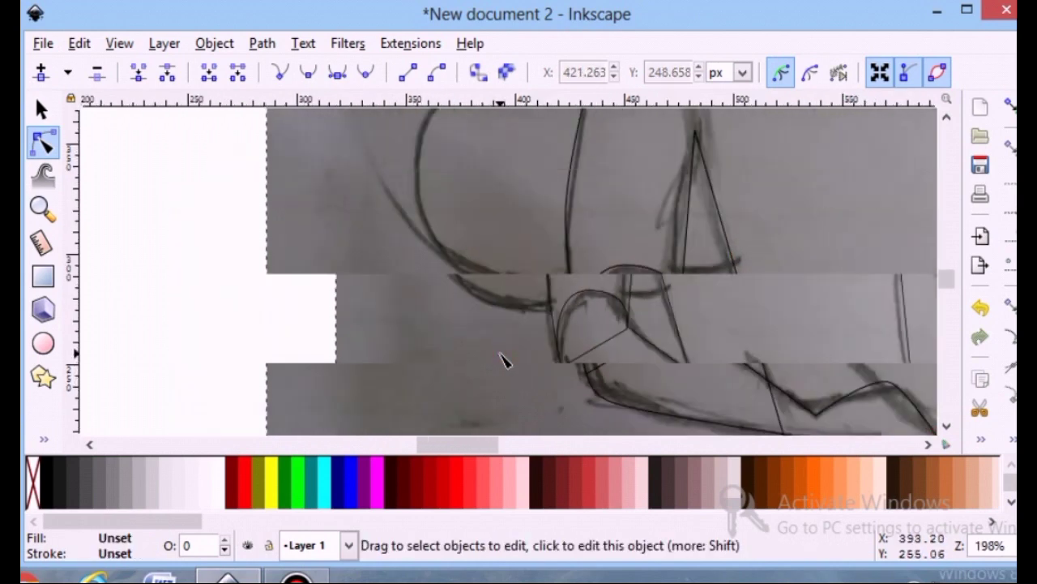
pyautogui.moveTo(459, 444); pyautogui.dragTo(507, 444)
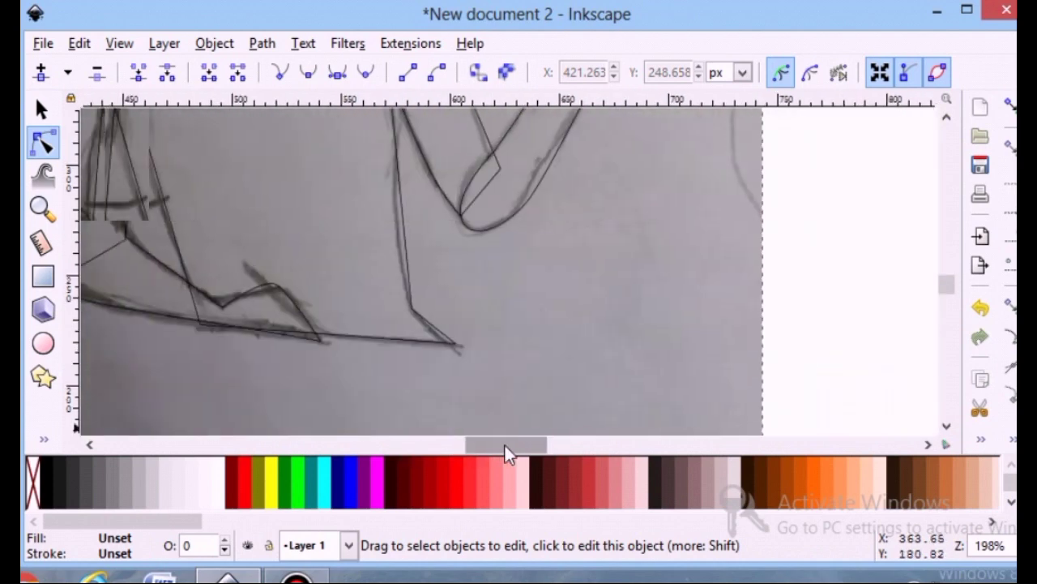
pyautogui.click(301, 321)
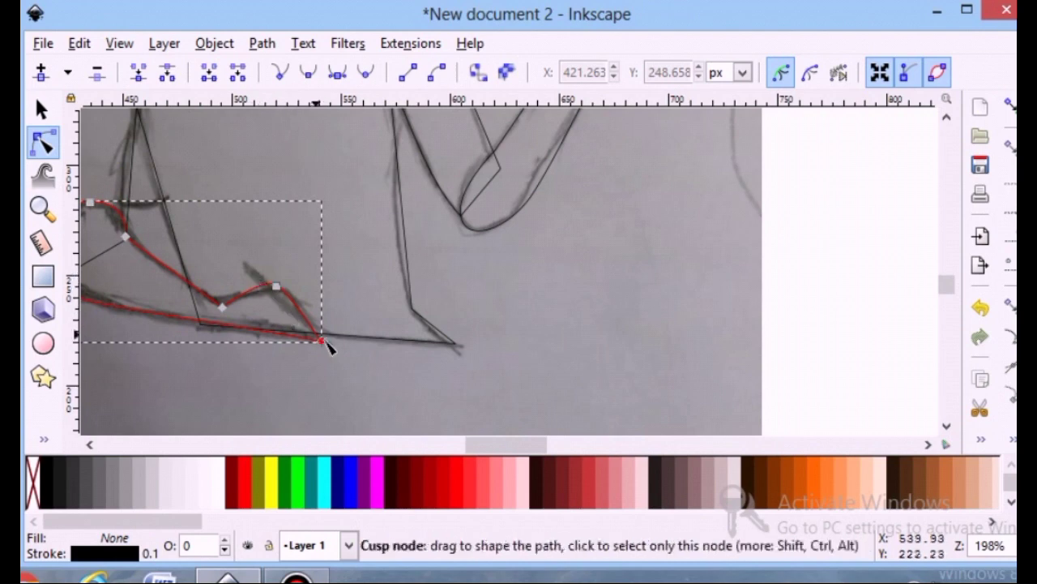
pyautogui.scroll(8, 606, 303)
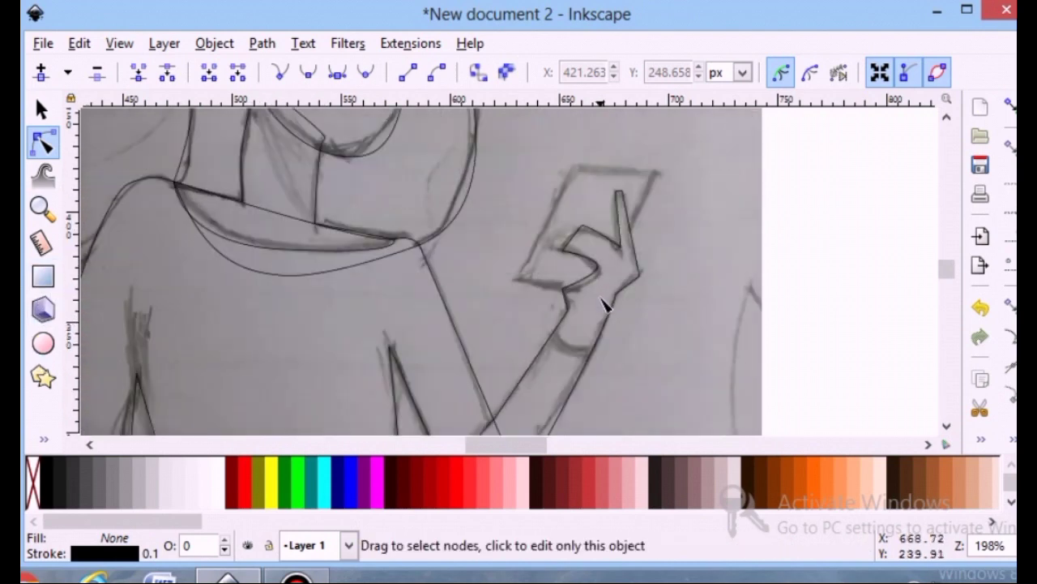
pyautogui.moveTo(531, 444); pyautogui.dragTo(527, 444)
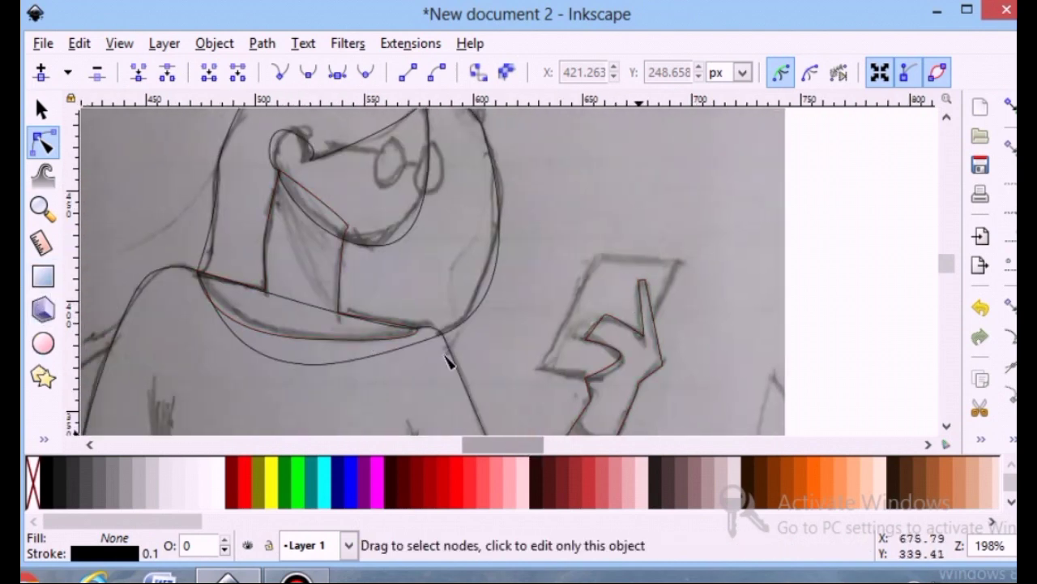
pyautogui.click(43, 276)
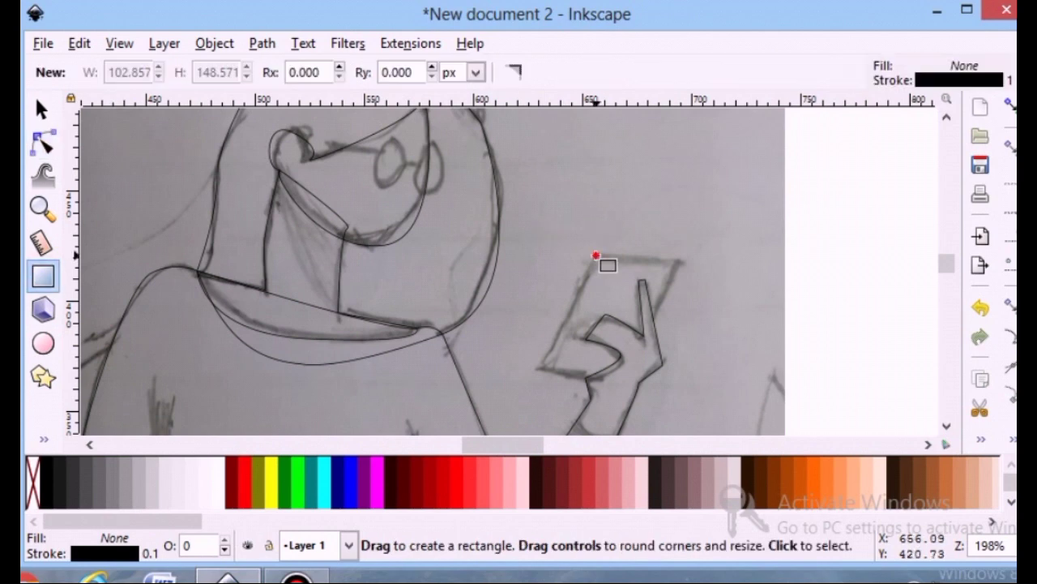
pyautogui.moveTo(596, 256); pyautogui.dragTo(632, 376)
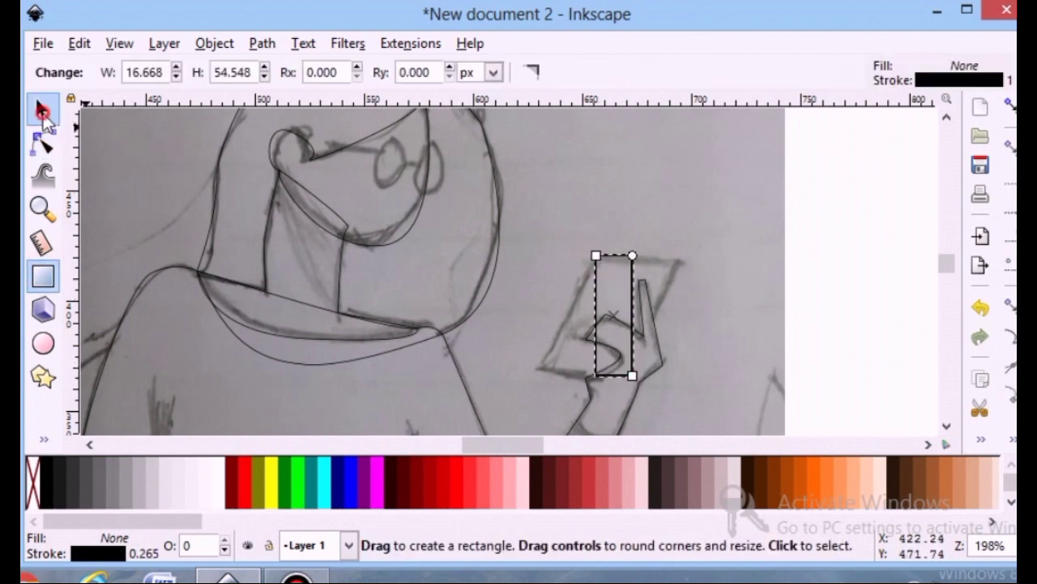
pyautogui.click(43, 110)
pyautogui.moveTo(589, 312); pyautogui.dragTo(546, 317)
# Skew the rectangle horizontally and align it with the sketched phone's slanted outline
pyautogui.click(591, 264)
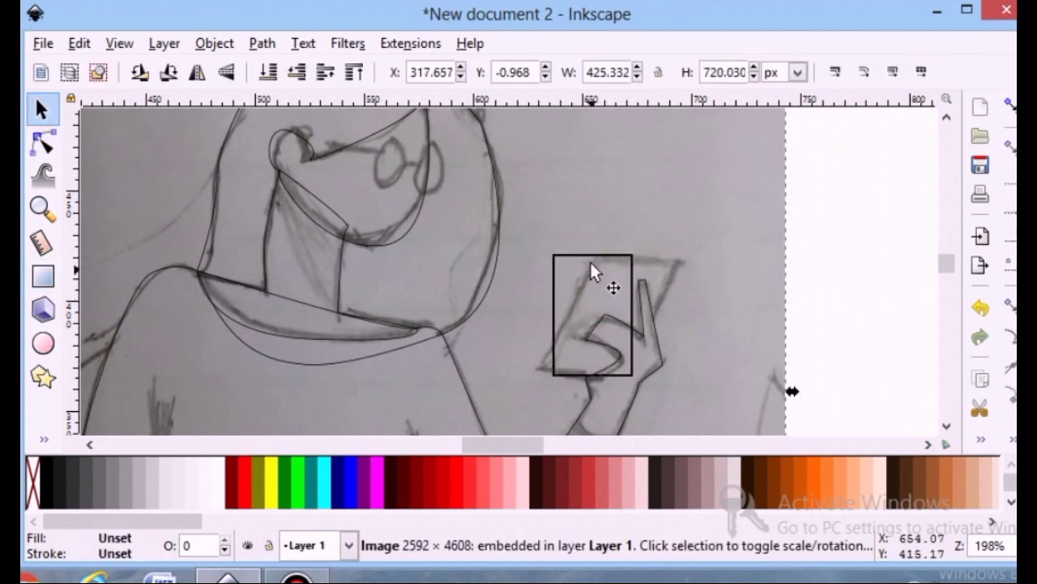
pyautogui.click(590, 255)
pyautogui.click(621, 253)
pyautogui.moveTo(594, 245); pyautogui.dragTo(626, 245)
pyautogui.moveTo(573, 279); pyautogui.dragTo(592, 276)
pyautogui.click(357, 313)
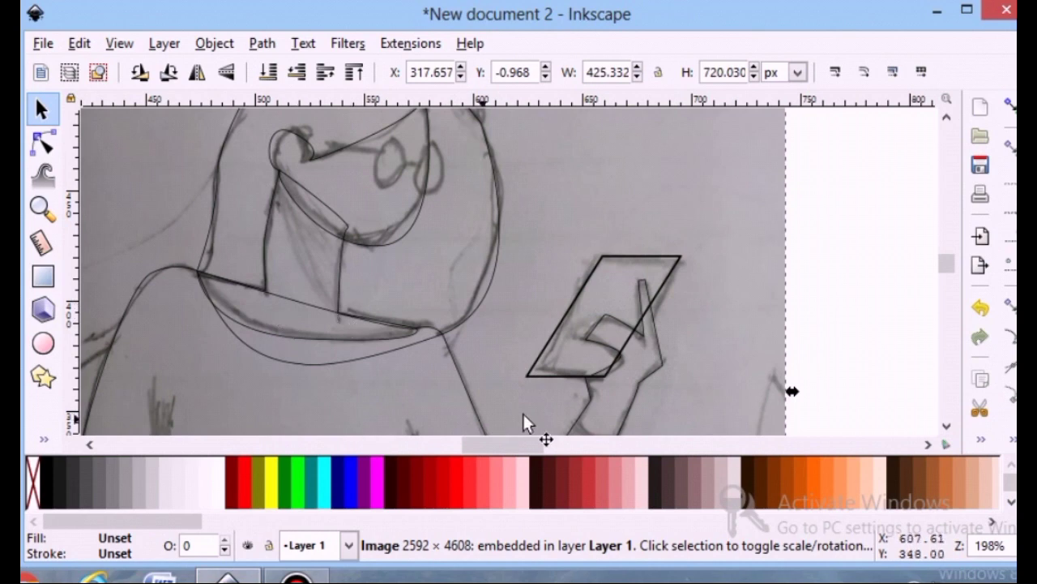
# With the Pen tool, trace the rounded shape behind the back from the upper back around to the waist as an open path
pyautogui.hscroll(-5, 518, 394)
pyautogui.keyDown('ctrl'); pyautogui.scroll(-1, 519, 324); pyautogui.keyUp('ctrl')
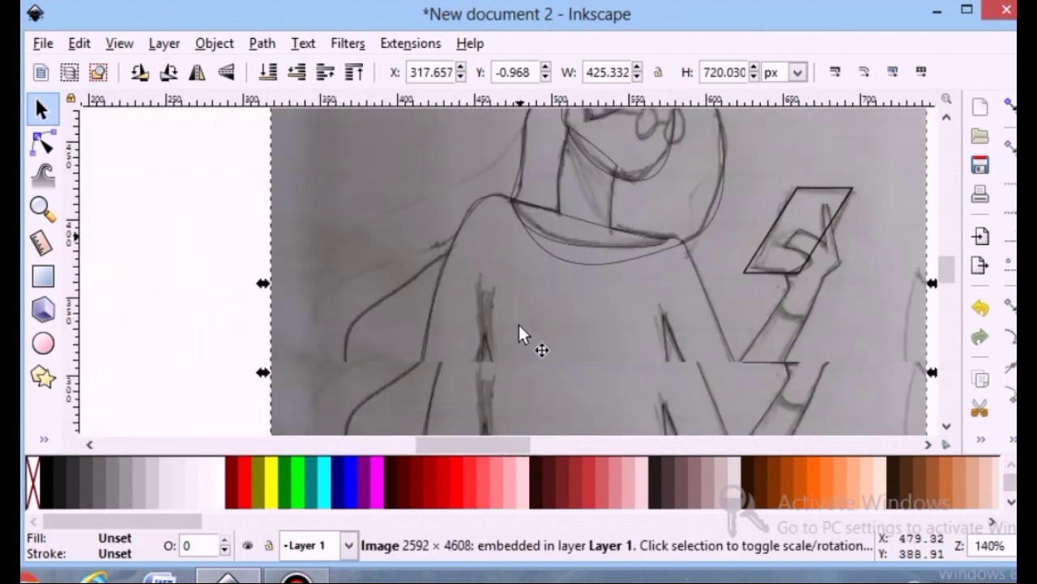
pyautogui.scroll(-3, 519, 327)
pyautogui.click(37, 438)
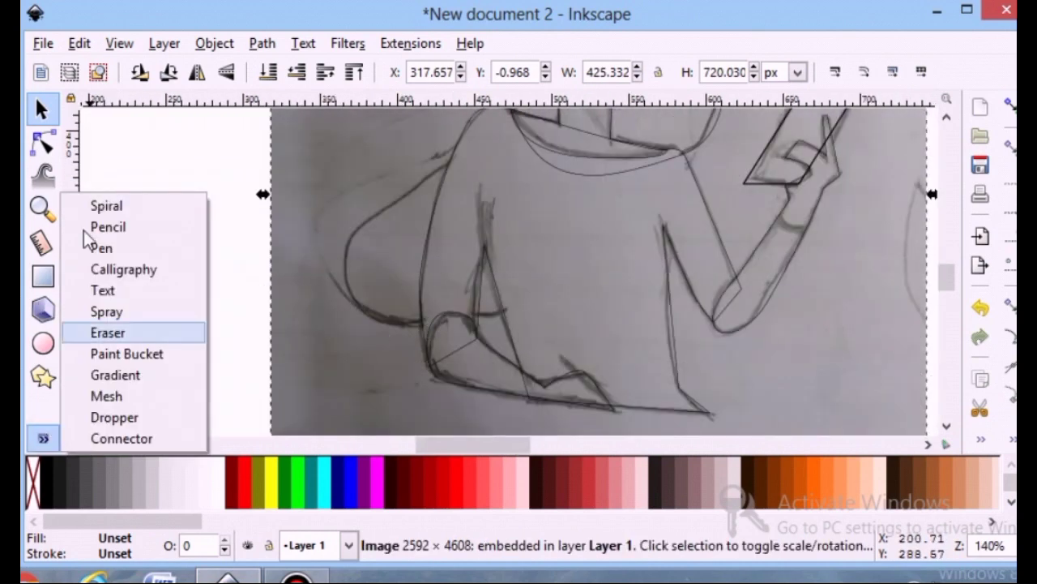
pyautogui.click(102, 245)
pyautogui.click(462, 162)
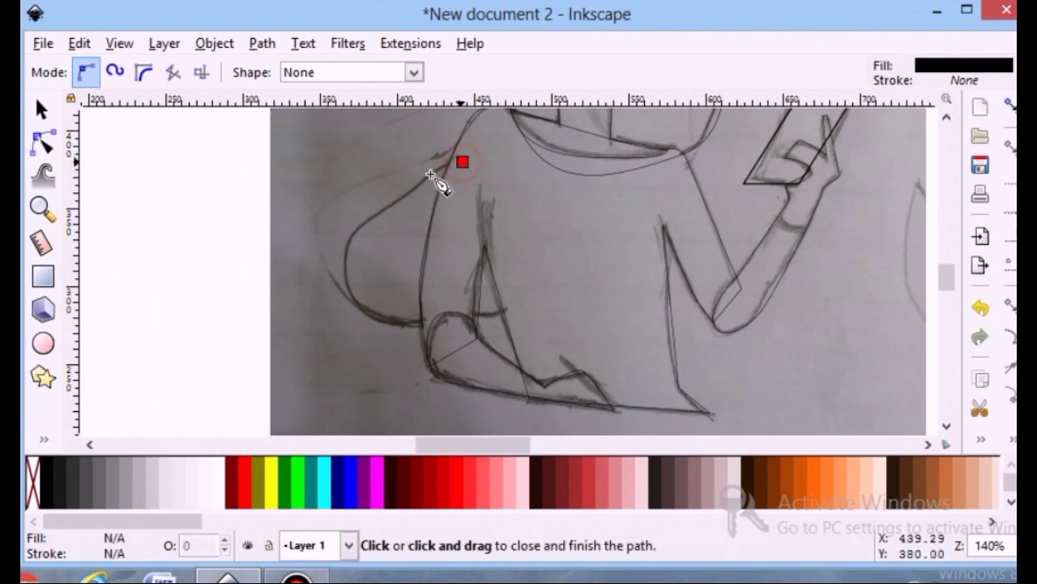
pyautogui.moveTo(394, 199); pyautogui.dragTo(359, 237)
pyautogui.moveTo(365, 311); pyautogui.dragTo(436, 319)
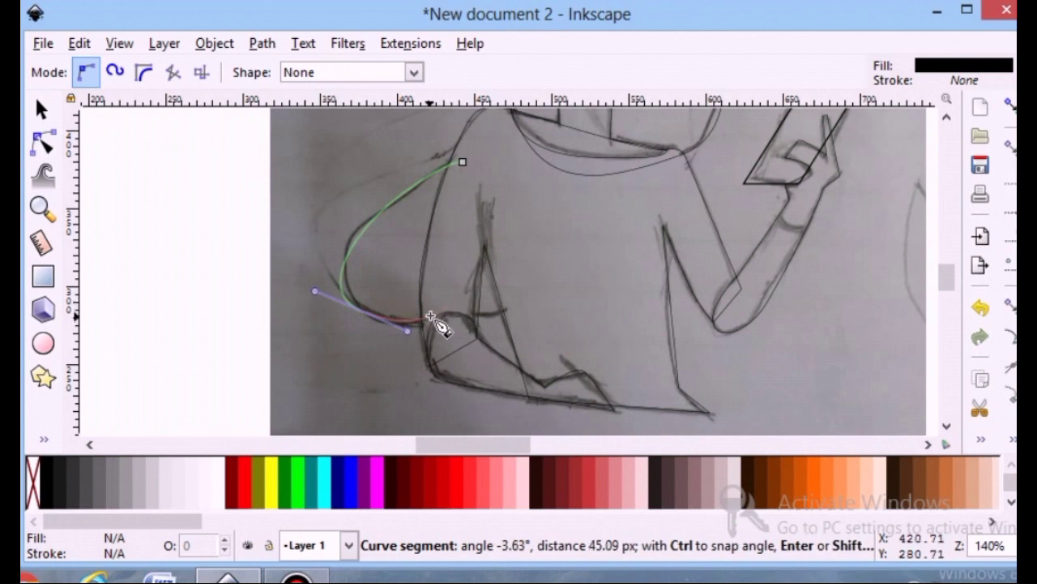
pyautogui.press('Return')
# Switch to node editing and move the upper curve node of the rounded back shape outward to make it fuller
pyautogui.click(43, 143)
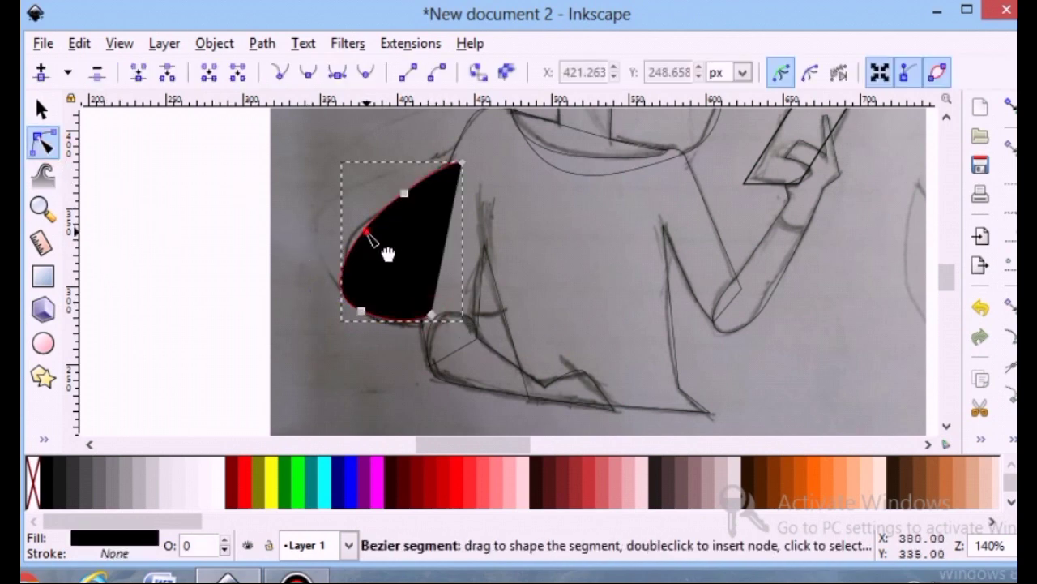
pyautogui.moveTo(362, 226); pyautogui.dragTo(366, 230)
pyautogui.moveTo(445, 175); pyautogui.dragTo(388, 194)
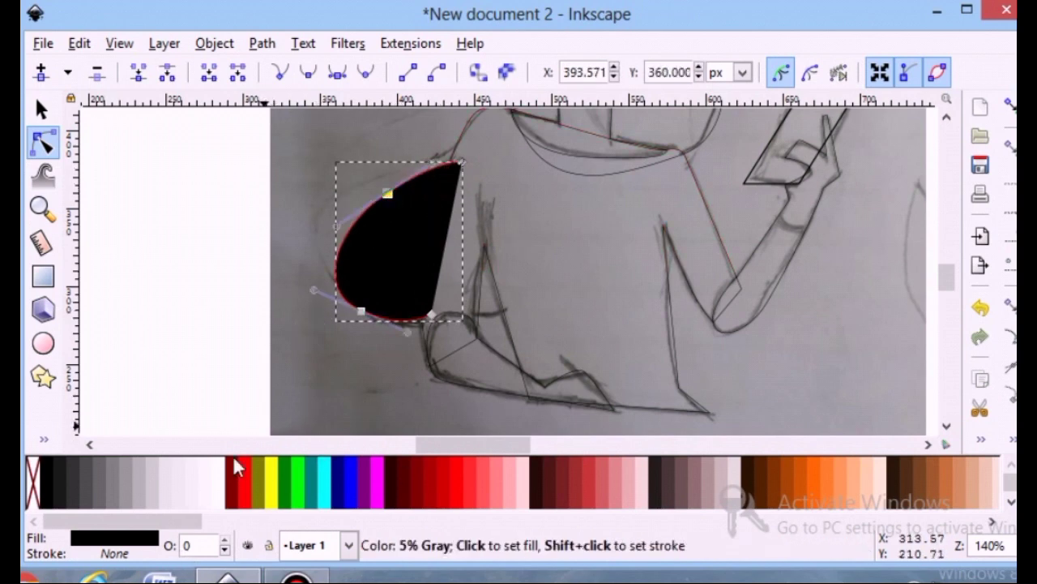
# Give the rounded back shape a flat colour stroke, remove its fill and close the paint settings
pyautogui.click(140, 537)
pyautogui.click(878, 24)
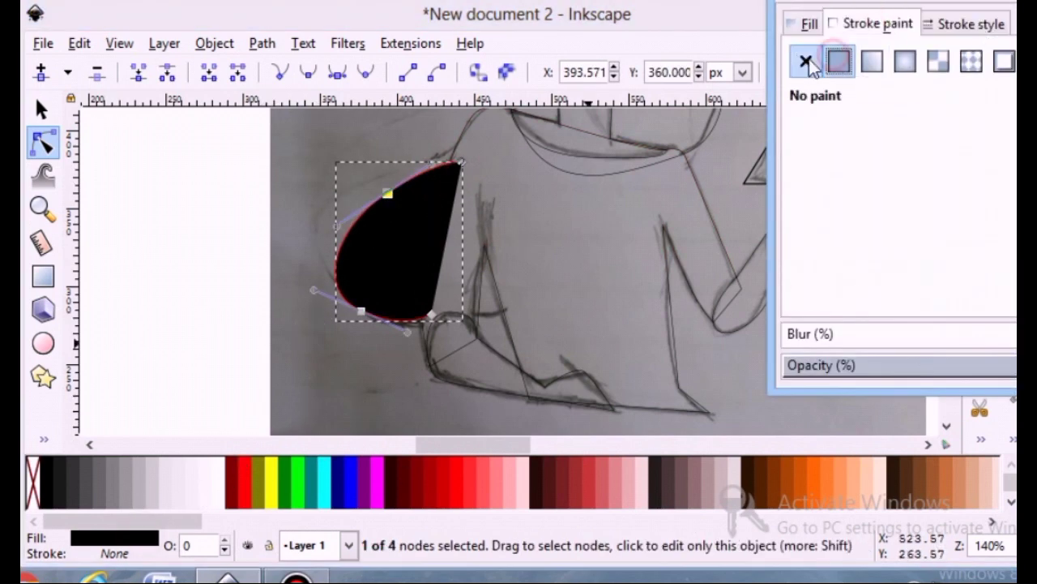
pyautogui.click(838, 62)
pyautogui.click(810, 26)
pyautogui.click(807, 62)
pyautogui.click(1013, 3)
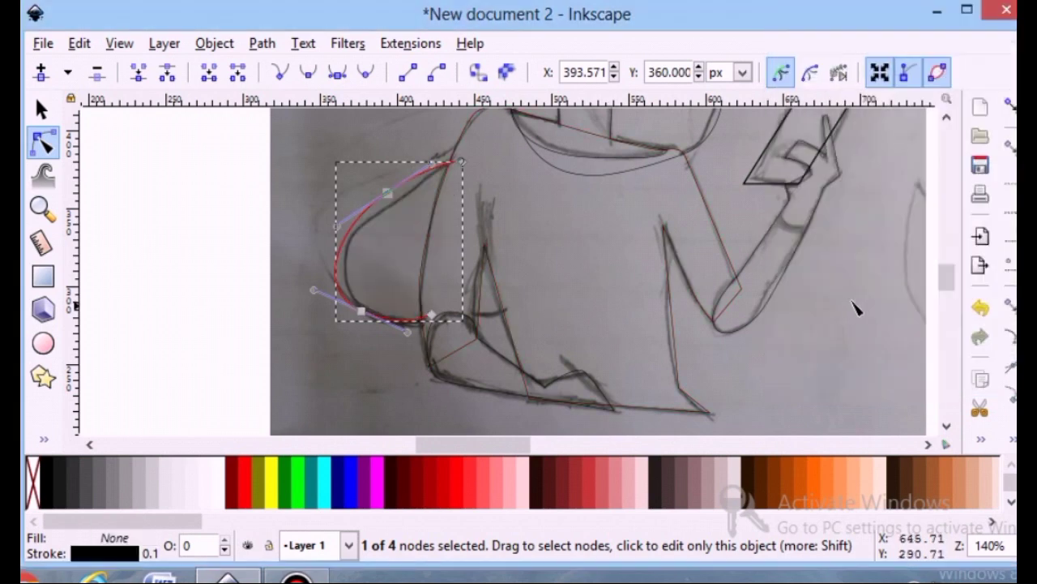
# Select the sketch image and move it clear of the traced outlines, to about X 834.855 and Y -19.151 px
pyautogui.scroll(-1, 736, 295)
pyautogui.keyDown('ctrl'); pyautogui.scroll(-2, 725, 296); pyautogui.keyUp('ctrl')
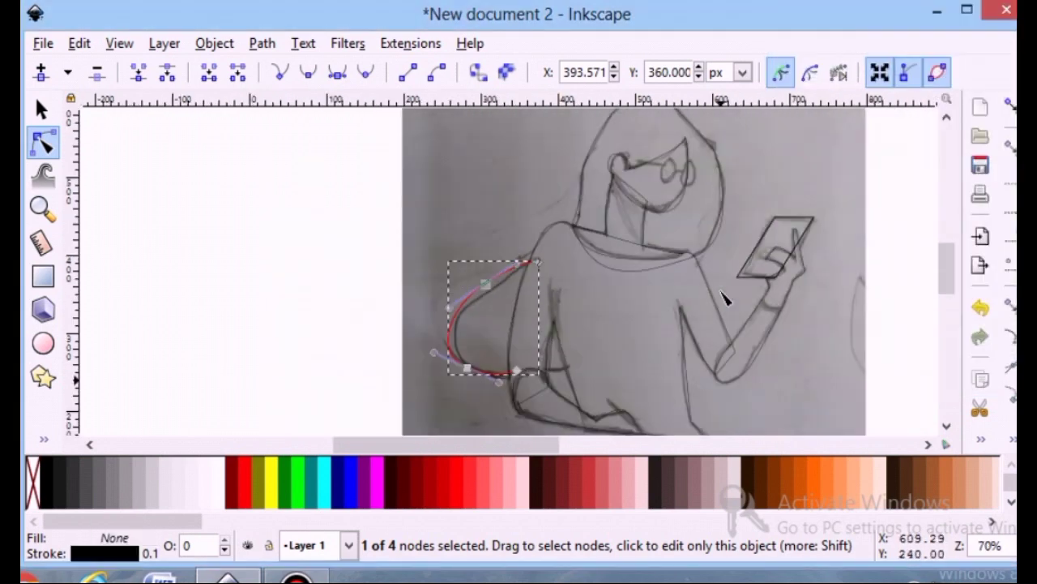
pyautogui.moveTo(441, 444); pyautogui.dragTo(532, 445)
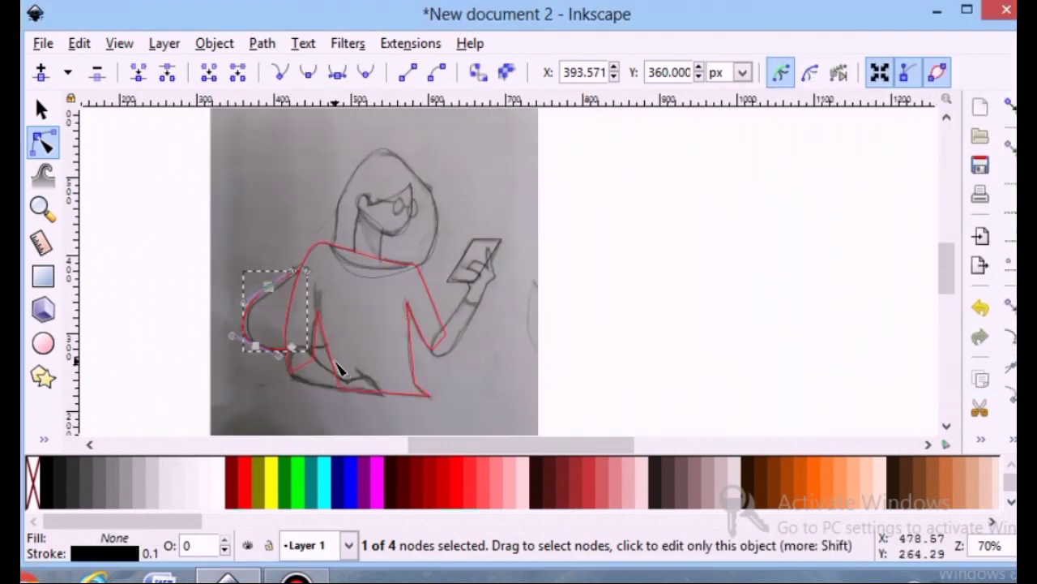
pyautogui.keyDown('ctrl'); pyautogui.scroll(-1, 343, 370); pyautogui.keyUp('ctrl')
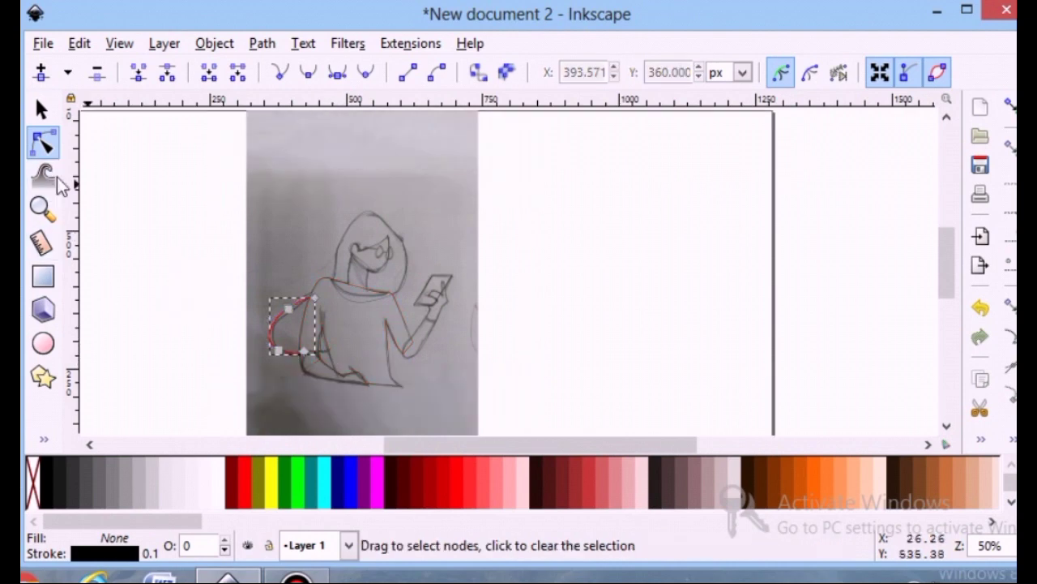
pyautogui.click(42, 108)
pyautogui.click(151, 270)
pyautogui.click(438, 187)
pyautogui.moveTo(436, 186); pyautogui.dragTo(721, 195)
pyautogui.scroll(2, 219, 371)
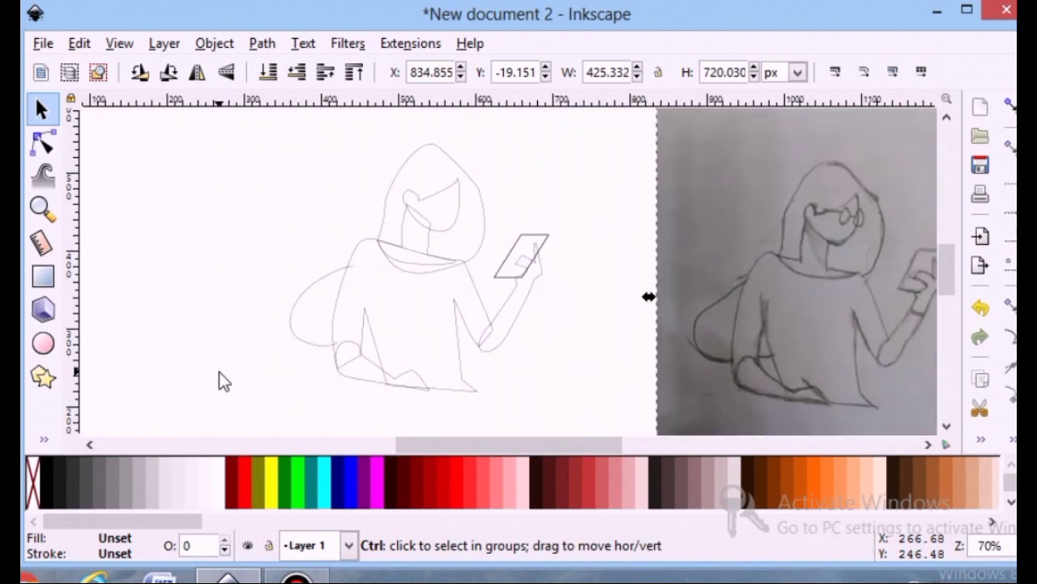
pyautogui.moveTo(533, 444); pyautogui.dragTo(551, 444)
pyautogui.scroll(2, 438, 381)
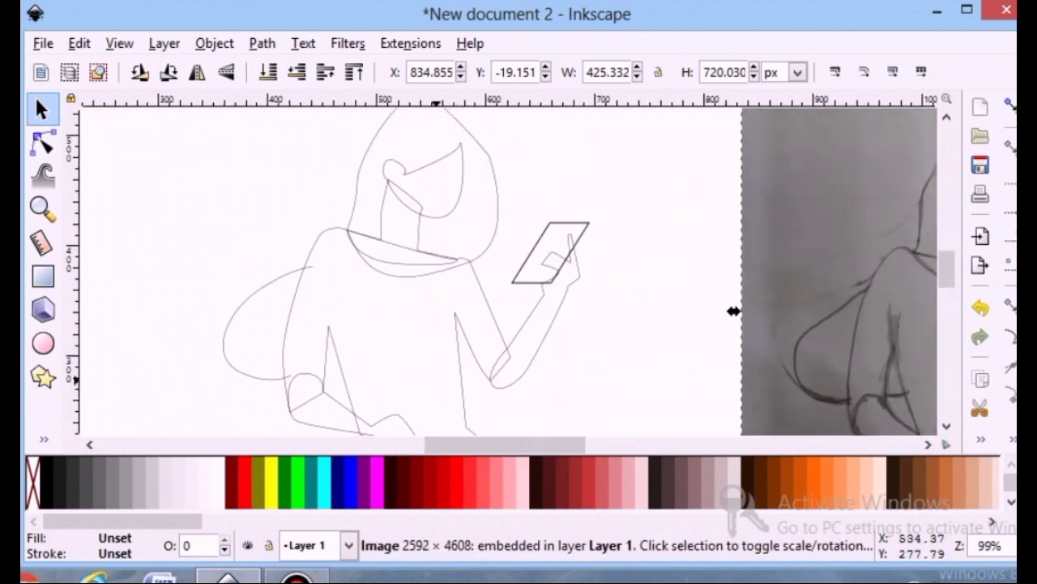
# Try filling the hair shape around the head with solid black, and remove the fill again
pyautogui.scroll(3, 597, 231)
pyautogui.click(484, 258)
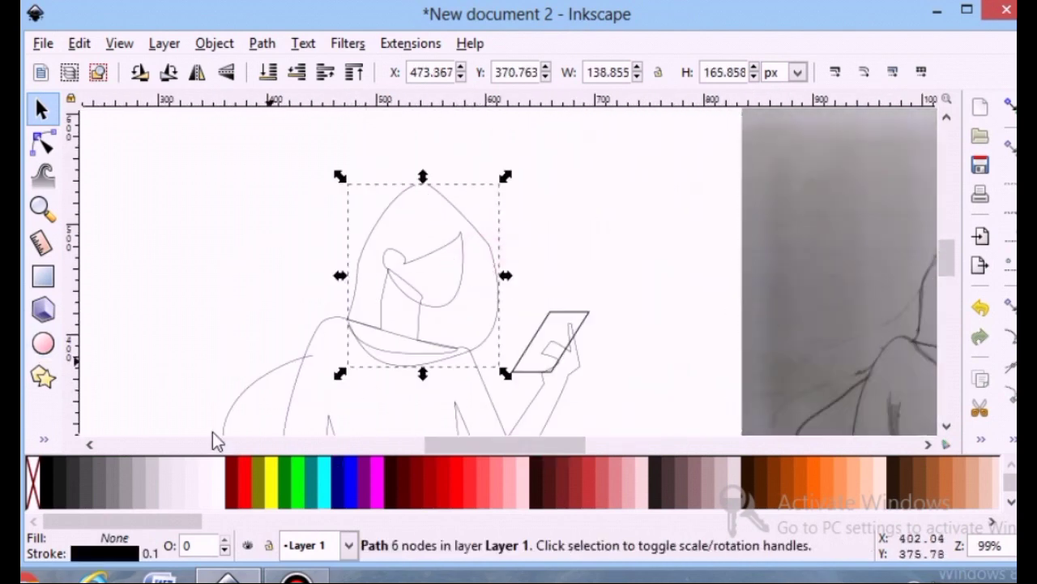
pyautogui.click(116, 554)
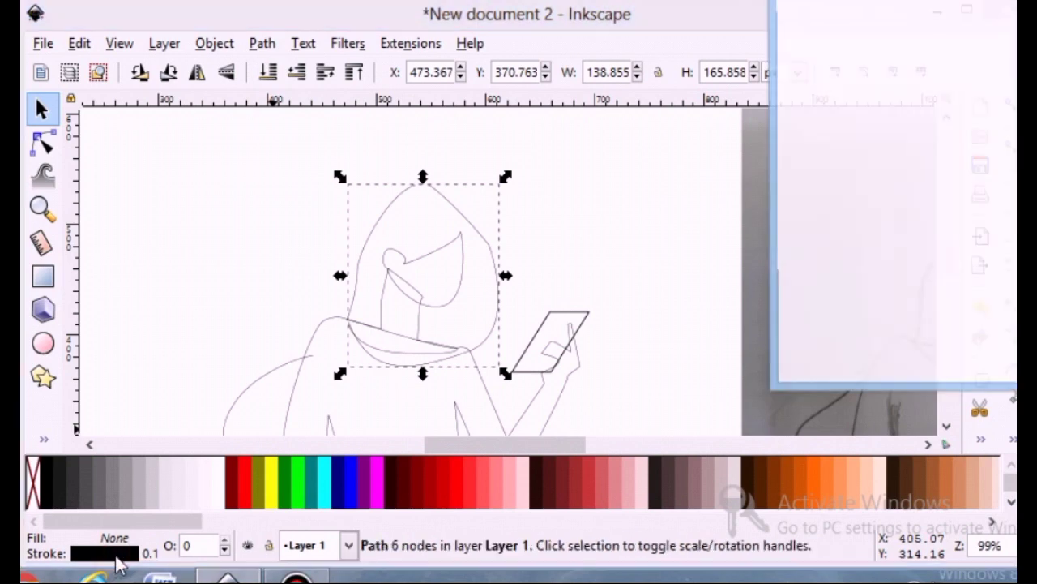
pyautogui.click(810, 27)
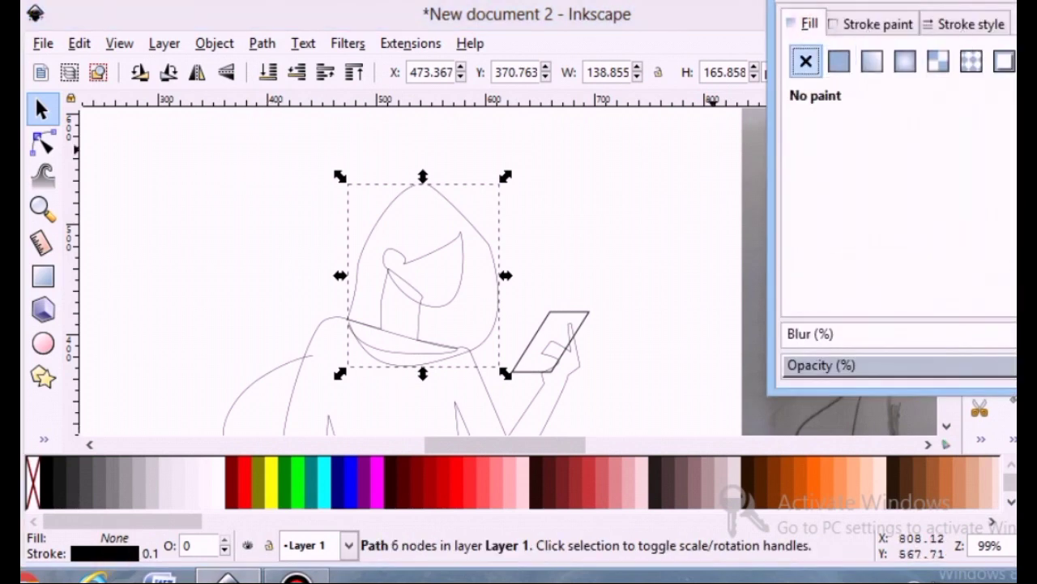
pyautogui.click(47, 470)
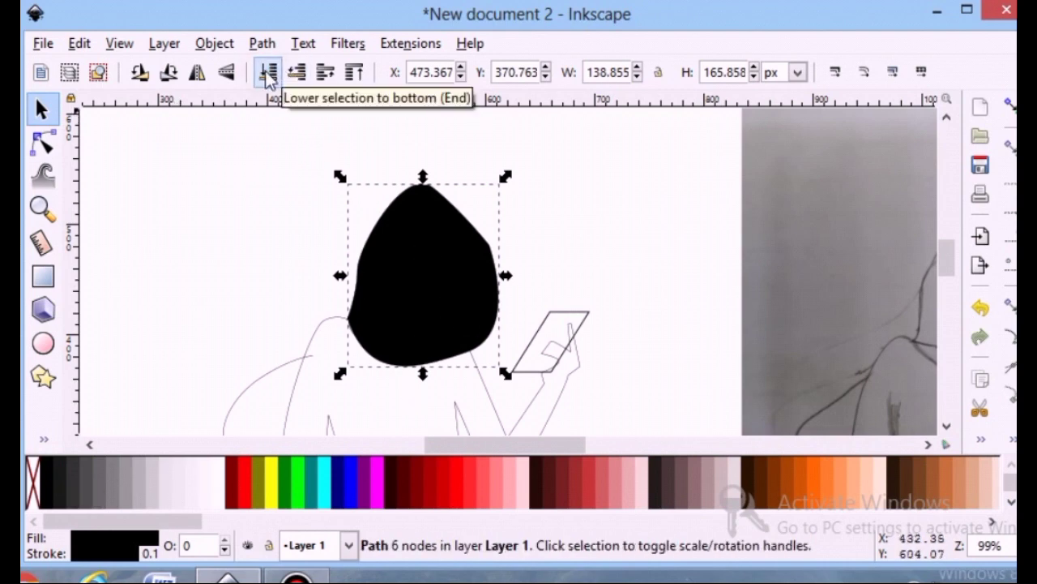
pyautogui.click(443, 272)
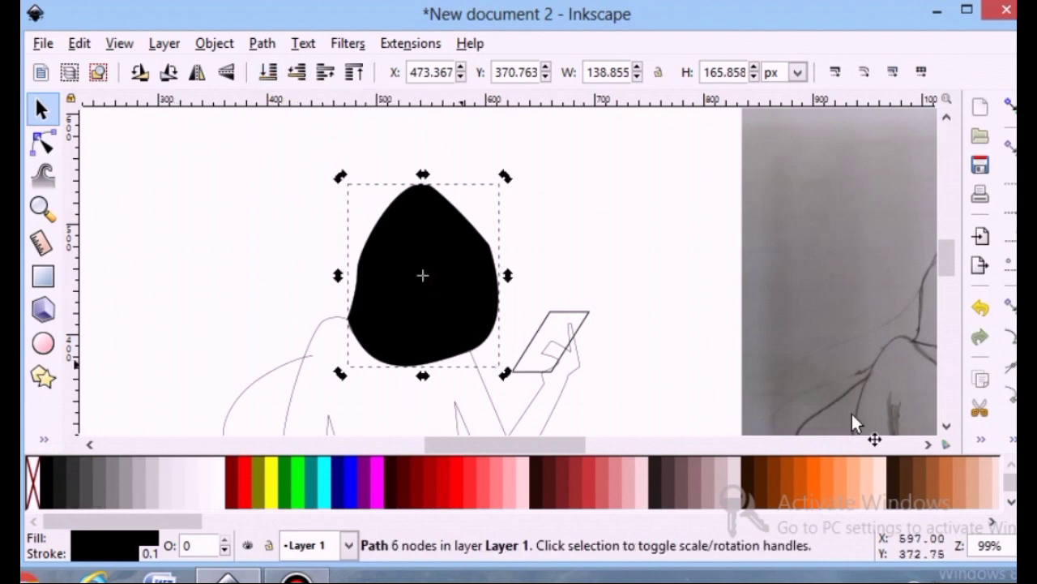
pyautogui.click(34, 485)
# Fill the face shape and the neck-and-collar shape with the same light orange skin colour
pyautogui.click(452, 300)
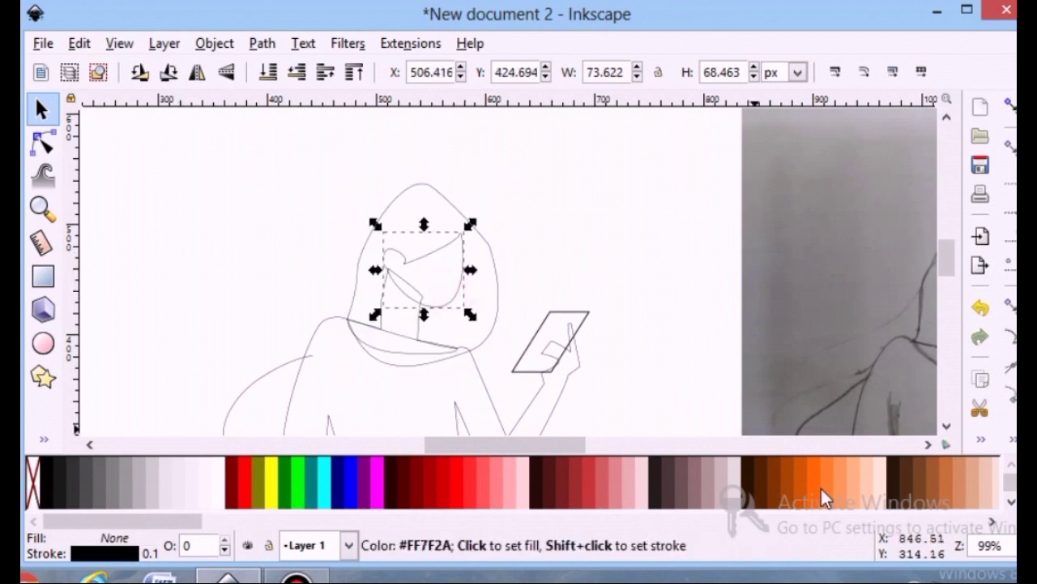
pyautogui.click(843, 496)
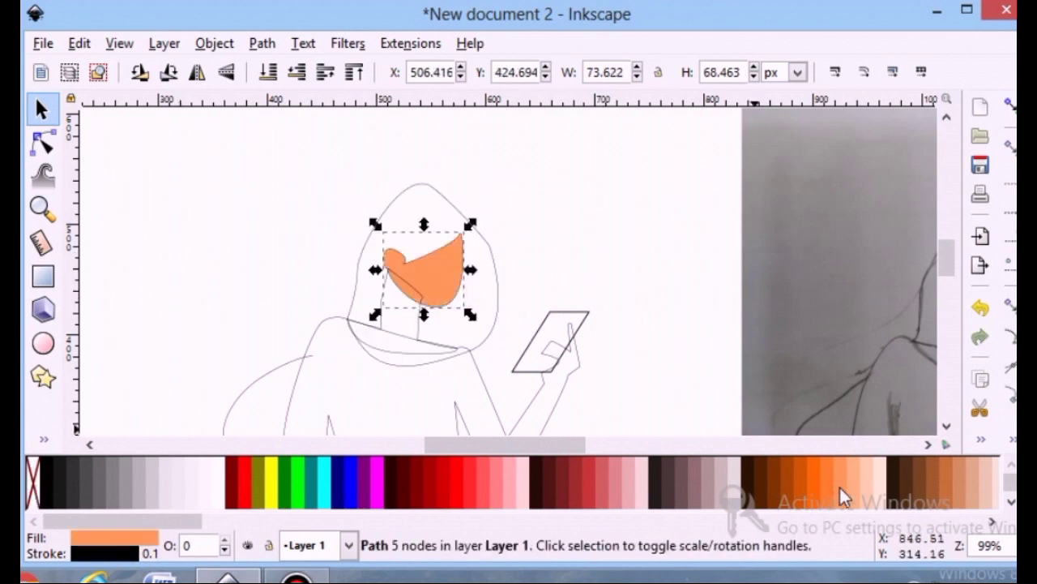
pyautogui.click(416, 329)
pyautogui.click(418, 316)
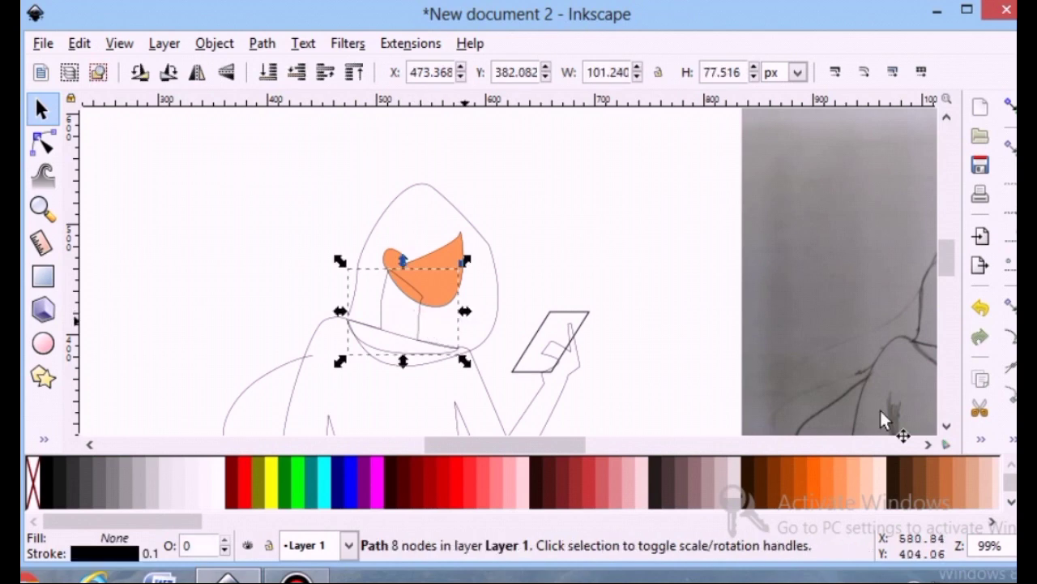
pyautogui.click(840, 491)
pyautogui.click(392, 399)
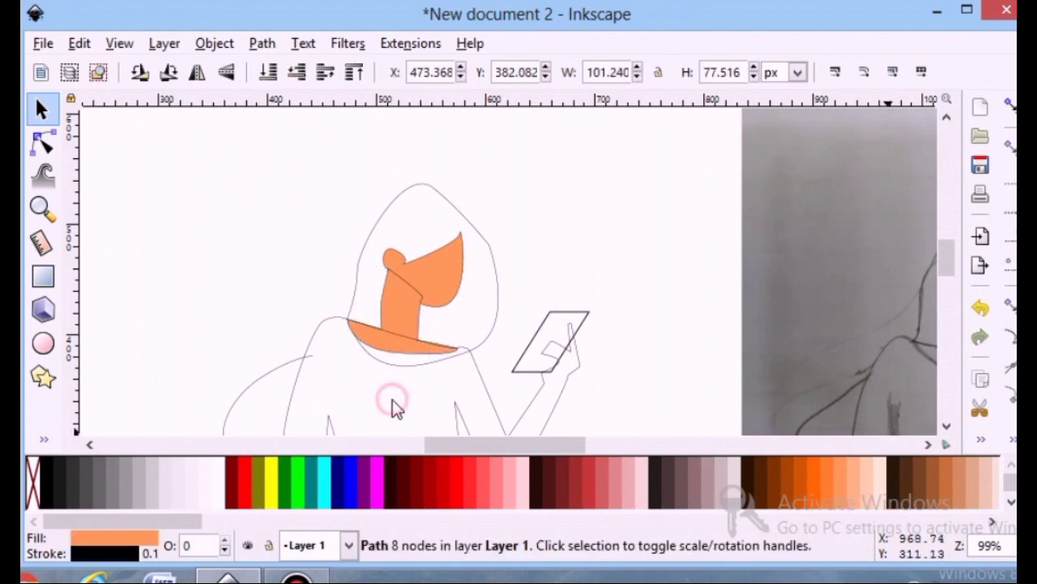
# Fill the shirt shape with cyan and lower it to the bottom of the stacking order
pyautogui.scroll(-1, 394, 397)
pyautogui.click(495, 361)
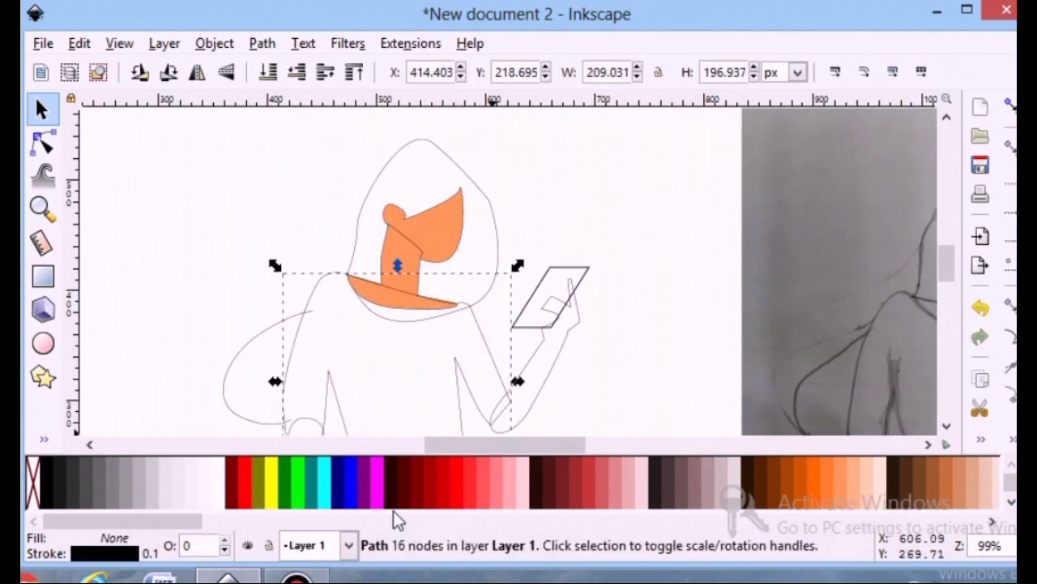
pyautogui.click(325, 484)
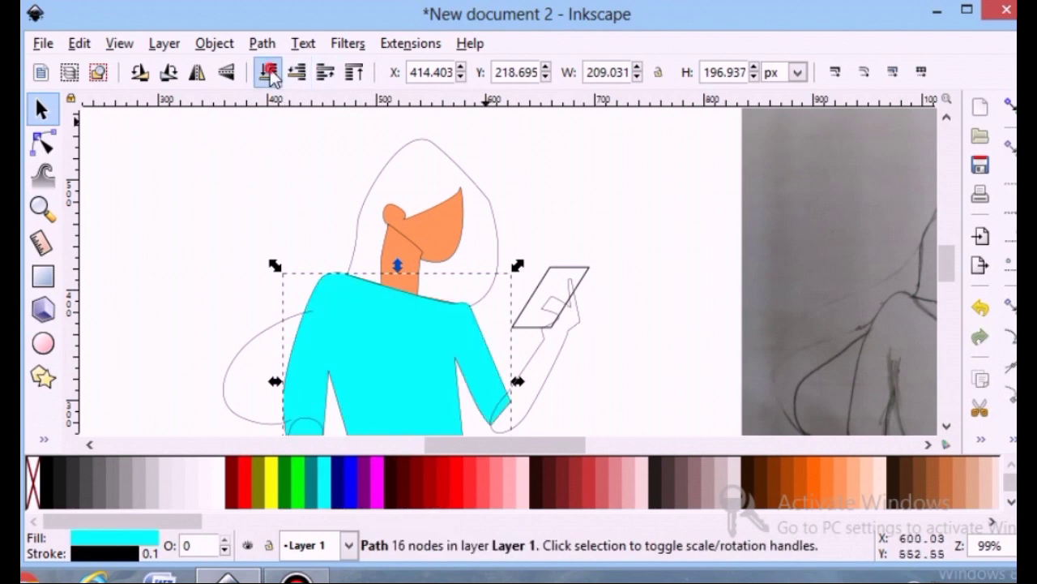
# Fill the hair shape around the head with black and lower it to the bottom, behind the face and shirt
pyautogui.scroll(-1, 250, 291)
pyautogui.click(497, 195)
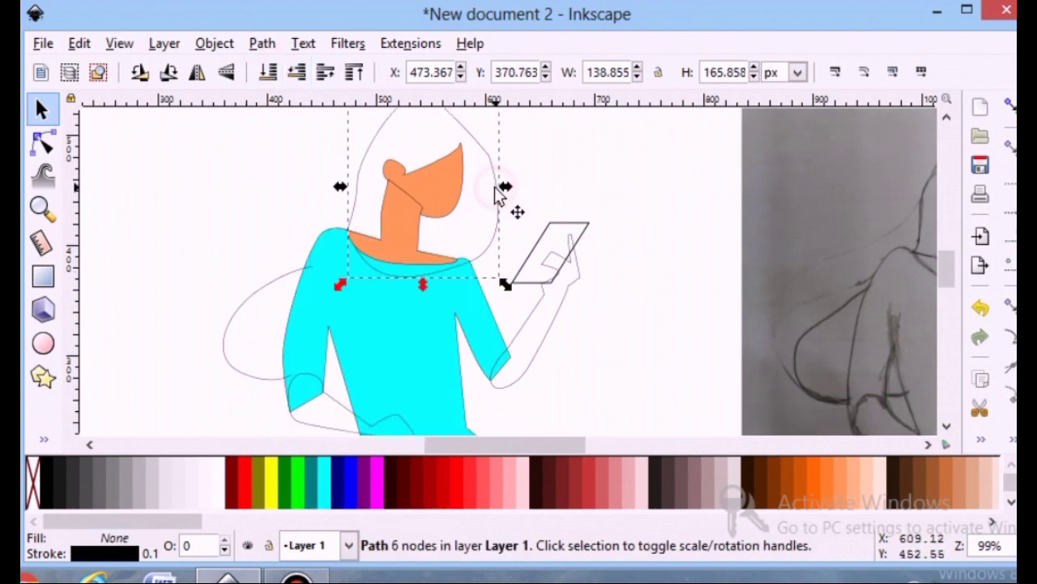
pyautogui.click(45, 470)
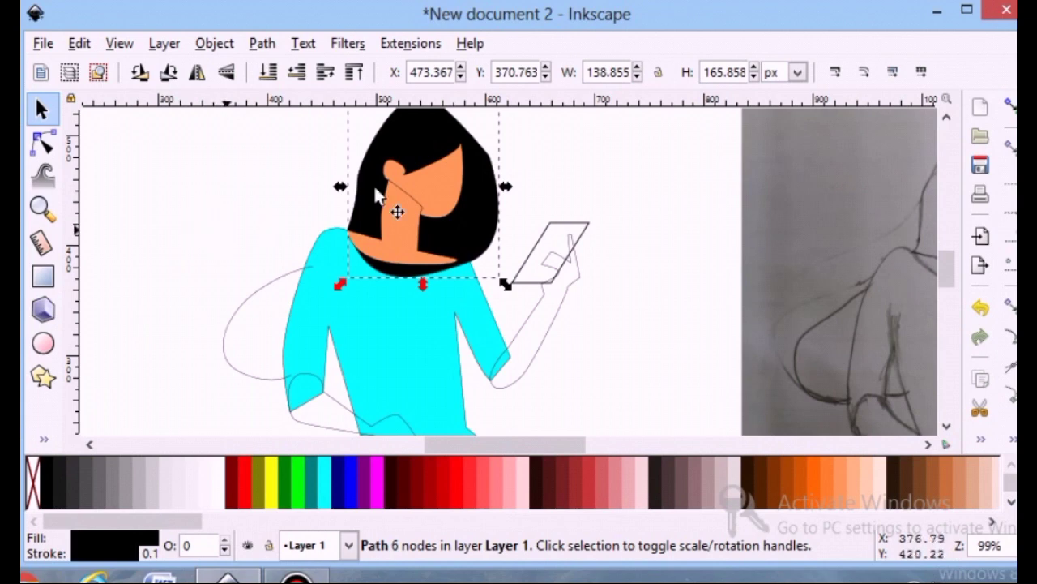
pyautogui.click(388, 228)
pyautogui.press('Escape')
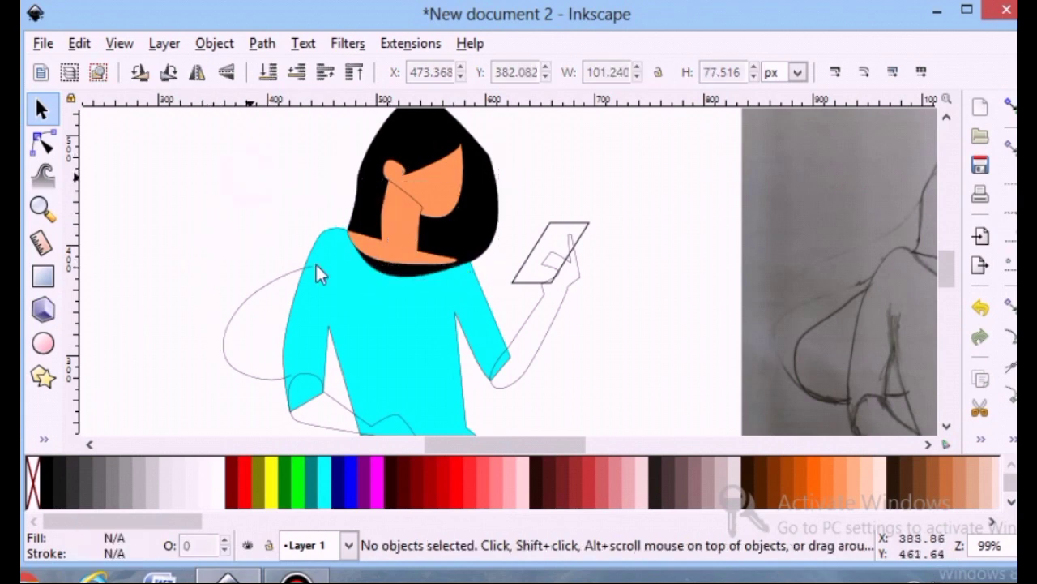
pyautogui.click(494, 250)
pyautogui.click(261, 71)
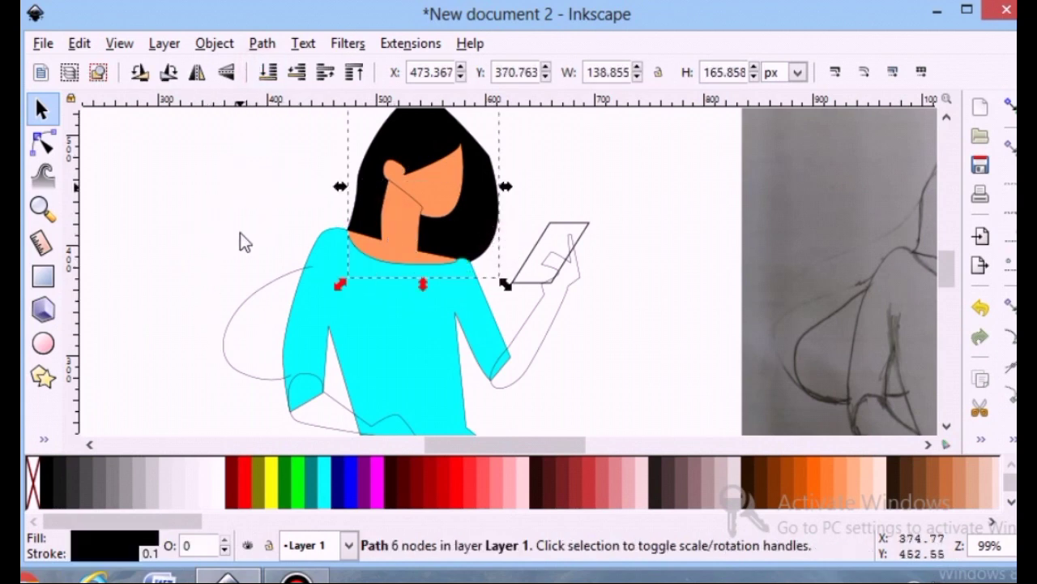
# Fill the rounded shape behind the back with black and lower it behind the shirt
pyautogui.click(247, 307)
pyautogui.click(47, 466)
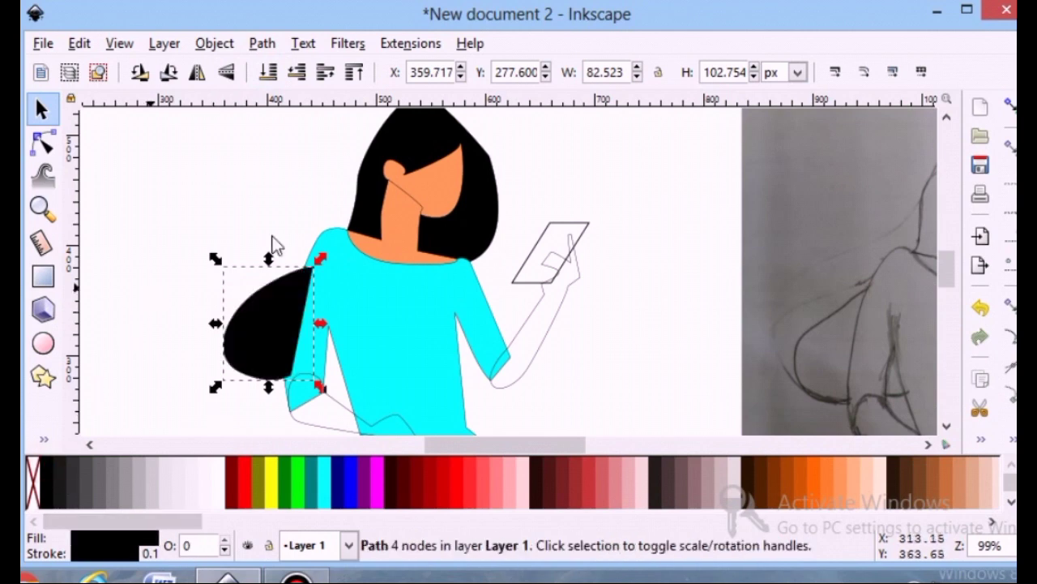
pyautogui.scroll(-1, 227, 195)
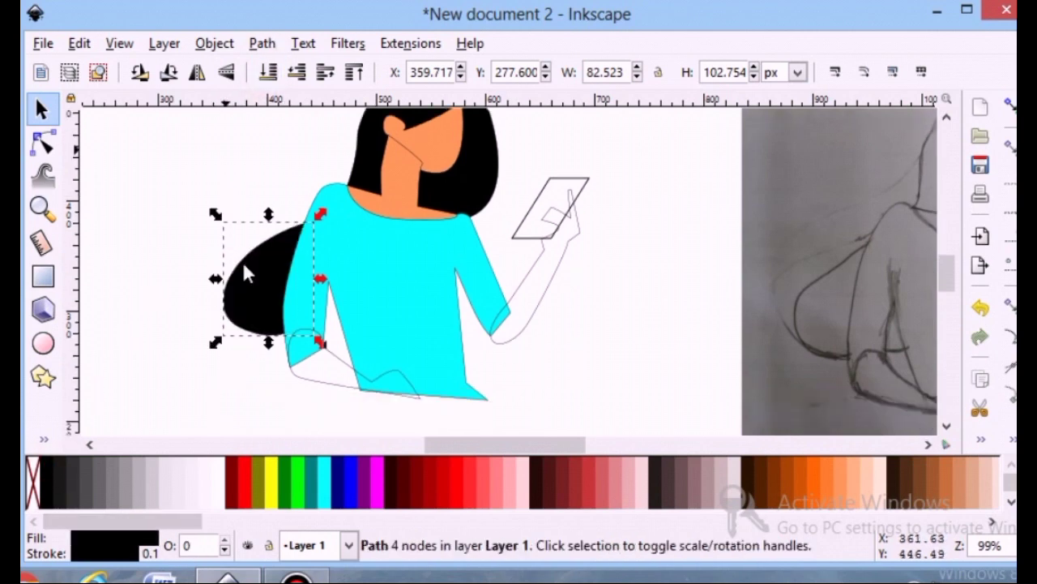
# Fill the resting forearm and the raised forearm with the light orange skin colour
pyautogui.click(354, 380)
pyautogui.click(843, 504)
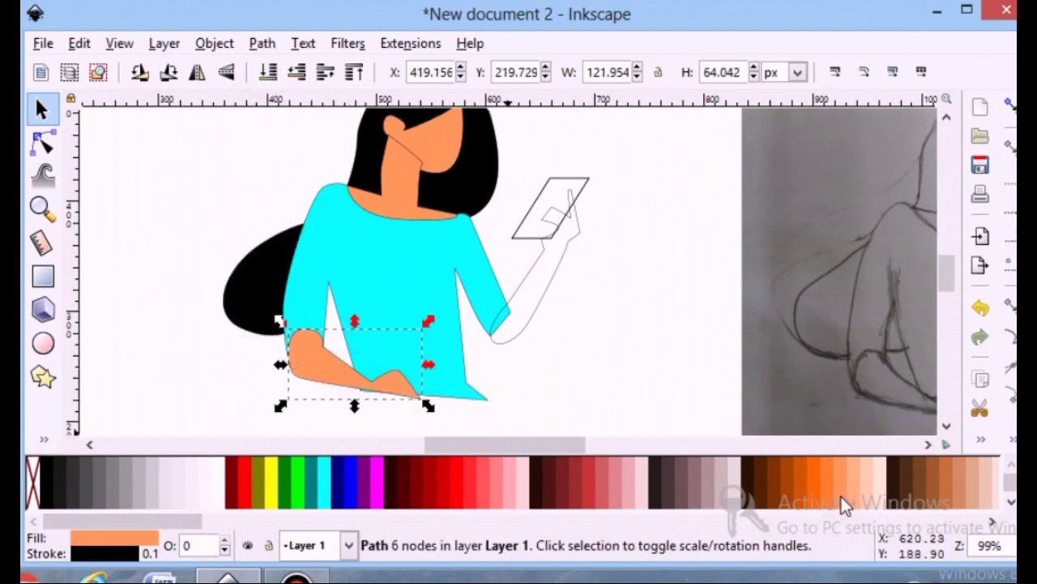
pyautogui.click(552, 275)
pyautogui.click(552, 278)
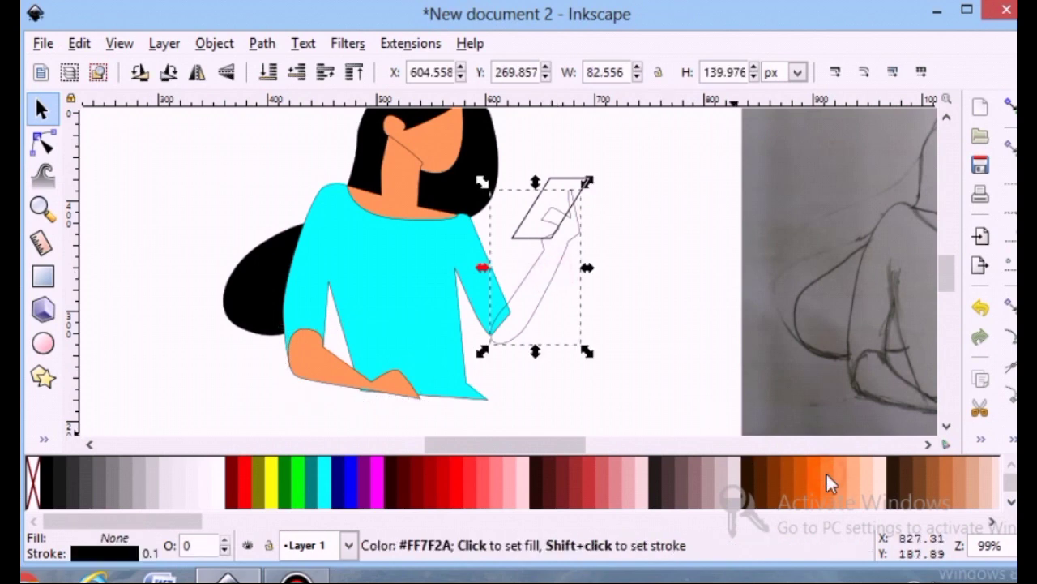
pyautogui.click(828, 479)
pyautogui.click(641, 354)
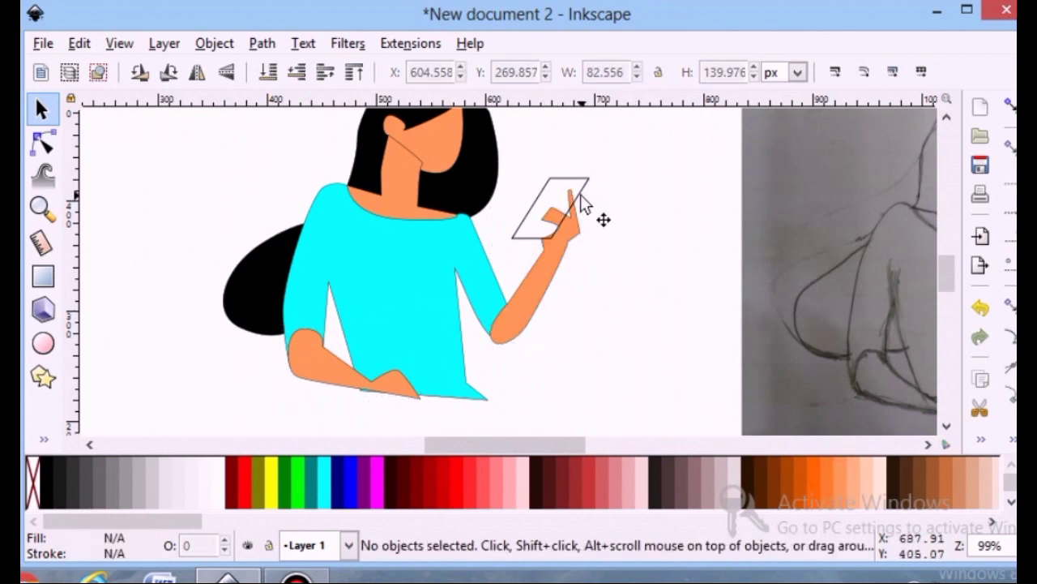
# Fill the slanted phone rectangle with dark grey and lower it behind the hand
pyautogui.click(582, 183)
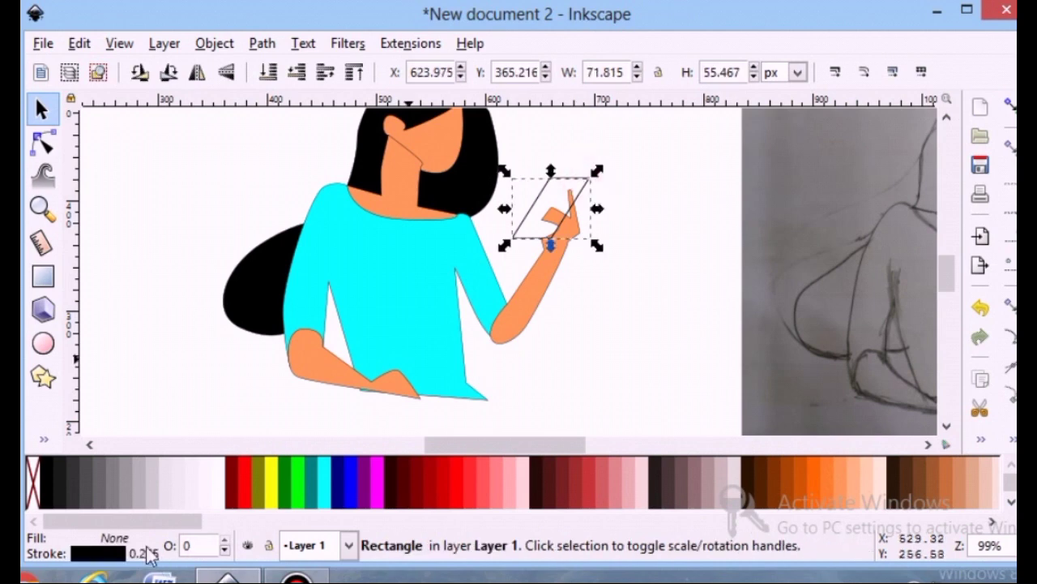
pyautogui.click(75, 477)
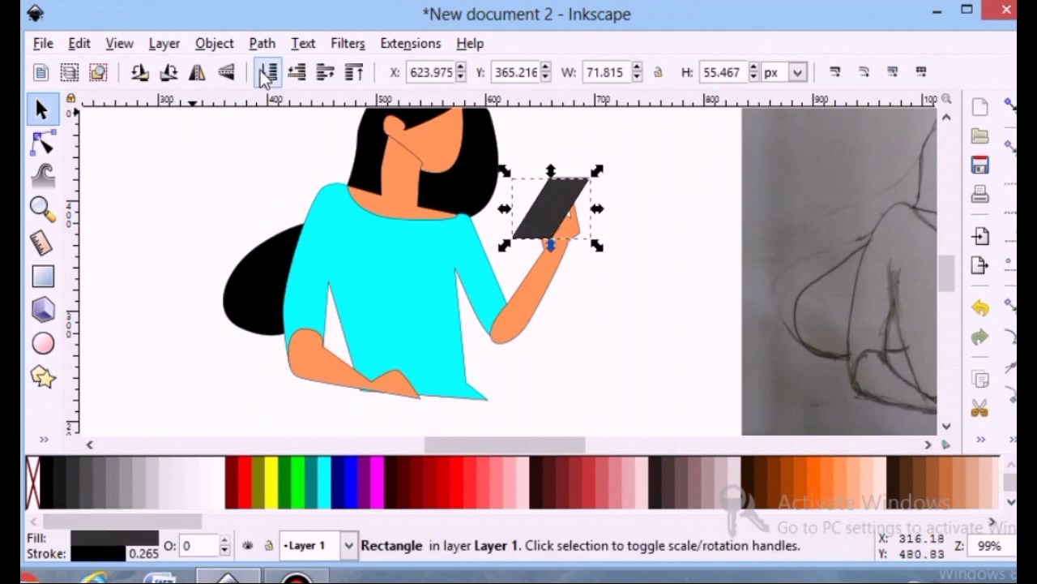
pyautogui.click(197, 245)
# Remove the stroke paint from the neck-and-collar shape and from the face shape
pyautogui.scroll(1, 157, 359)
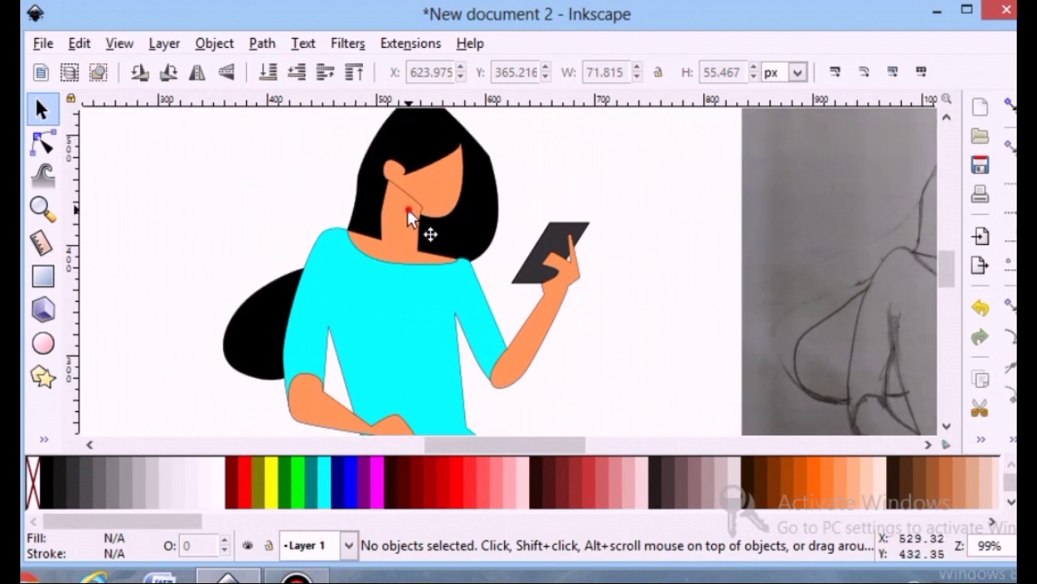
pyautogui.click(408, 211)
pyautogui.click(105, 554)
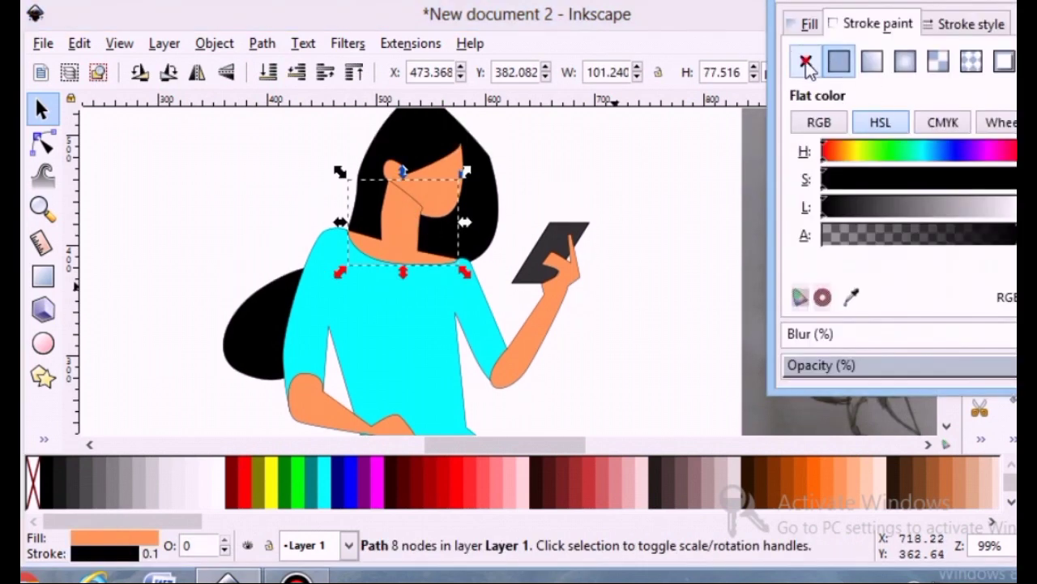
pyautogui.click(807, 62)
pyautogui.click(1015, 4)
pyautogui.click(621, 189)
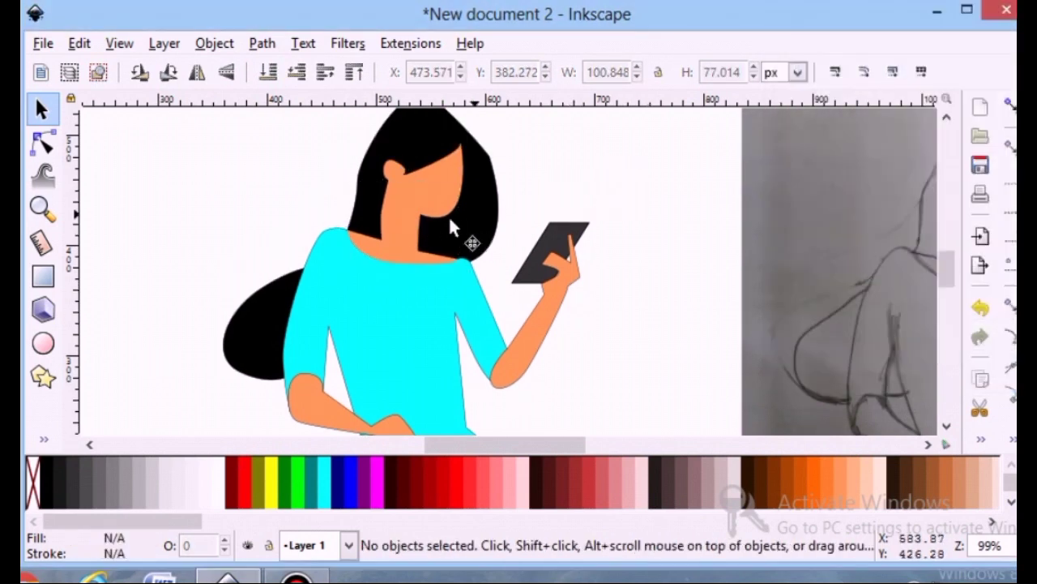
pyautogui.click(451, 219)
pyautogui.click(103, 554)
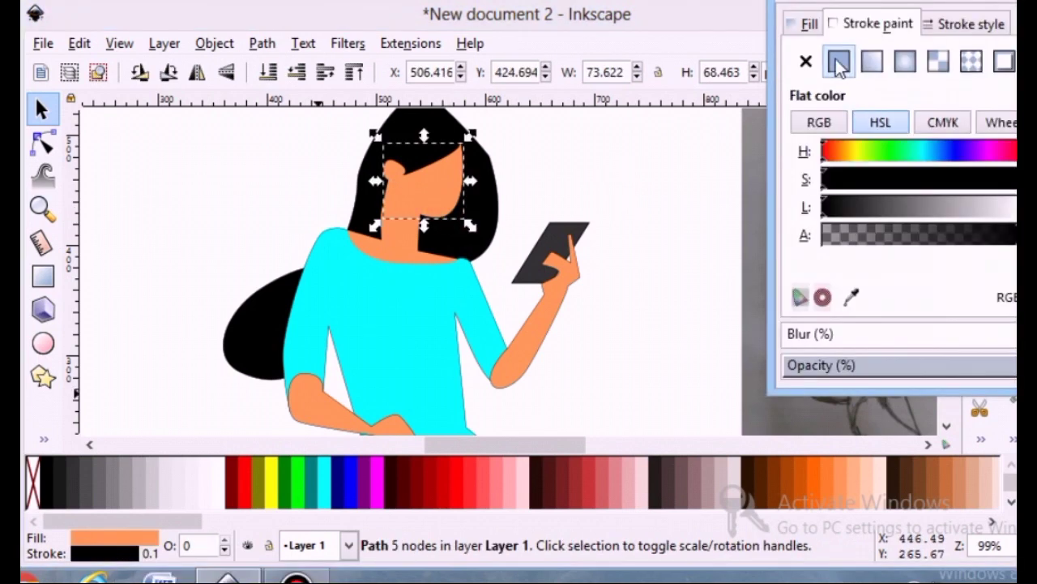
pyautogui.click(806, 62)
# Remove the stroke paint from the raised forearm and from the phone rectangle
pyautogui.click(556, 302)
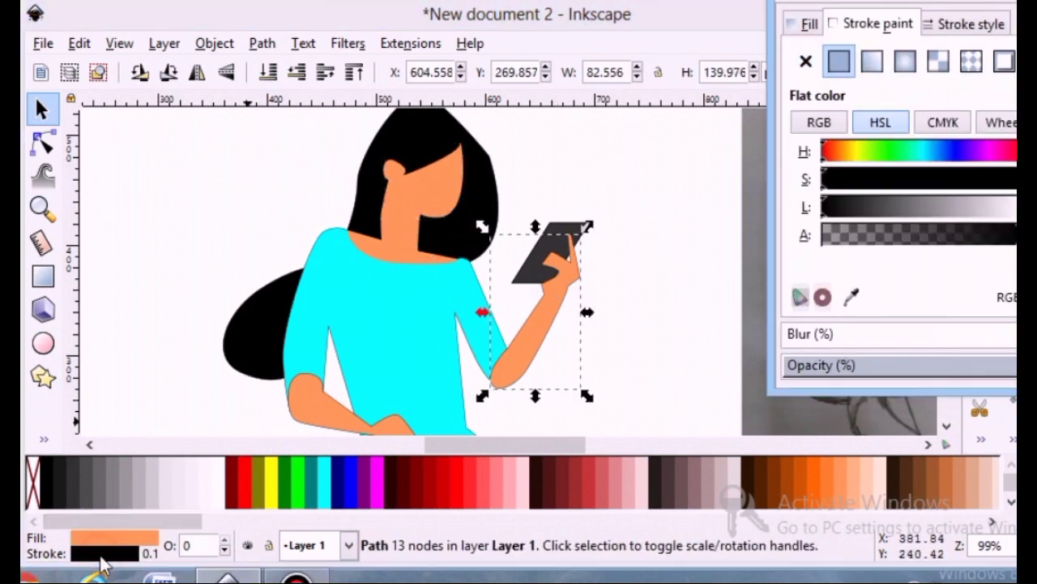
pyautogui.click(806, 63)
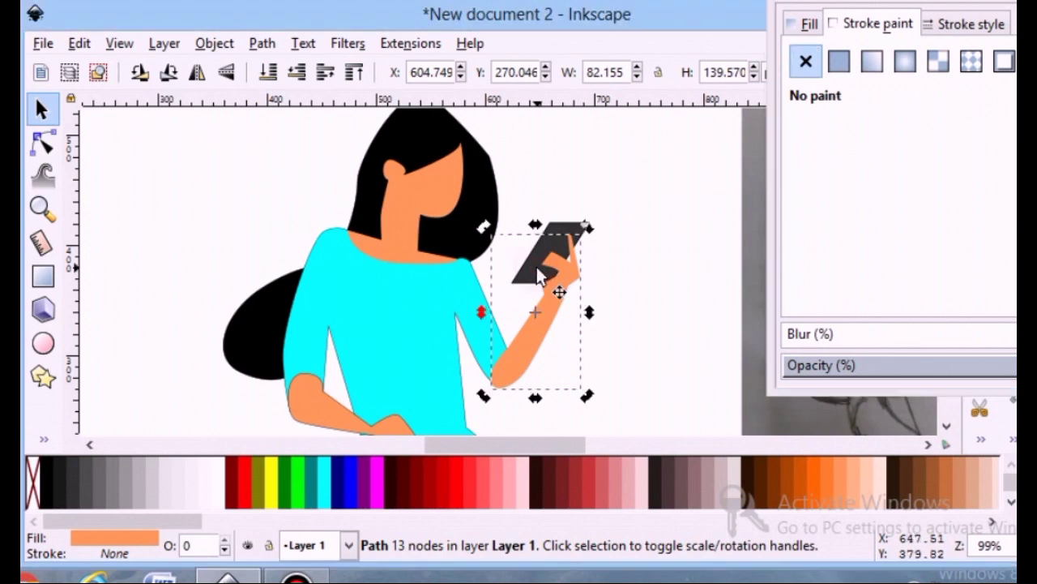
pyautogui.click(559, 222)
pyautogui.click(559, 222)
pyautogui.click(806, 62)
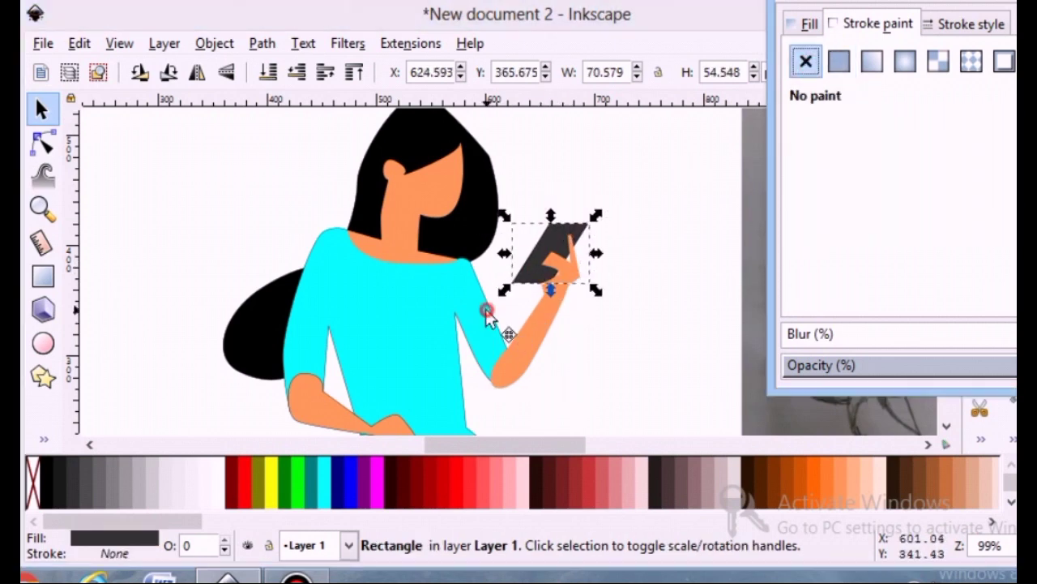
# Remove the stroke paint from the cyan shirt and from the black rounded shape behind the back
pyautogui.click(483, 311)
pyautogui.click(806, 62)
pyautogui.click(257, 328)
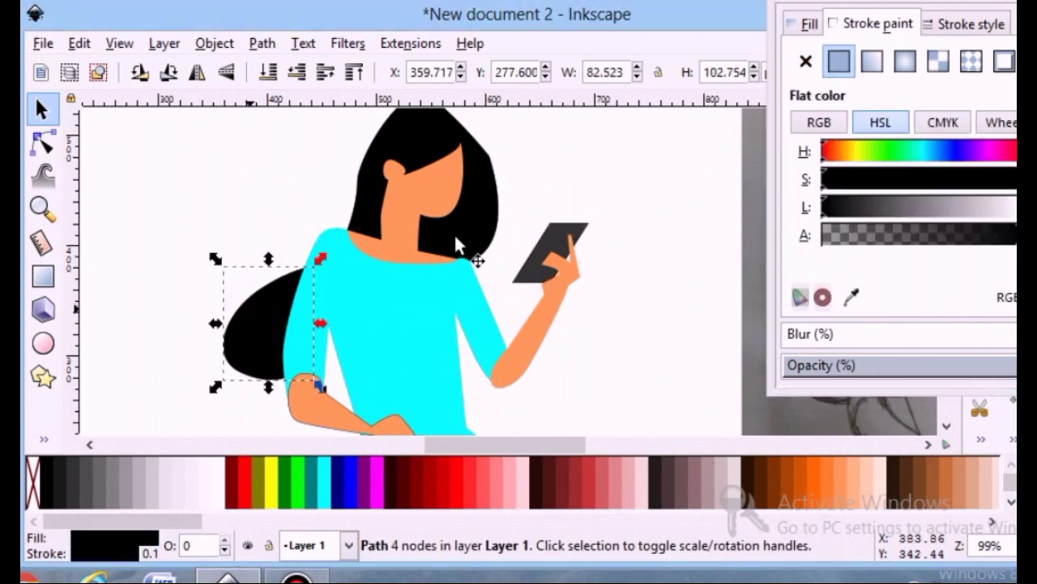
pyautogui.click(807, 62)
# Remove the stroke paint from the resting forearm at the waist
pyautogui.scroll(-2, 146, 320)
pyautogui.click(355, 366)
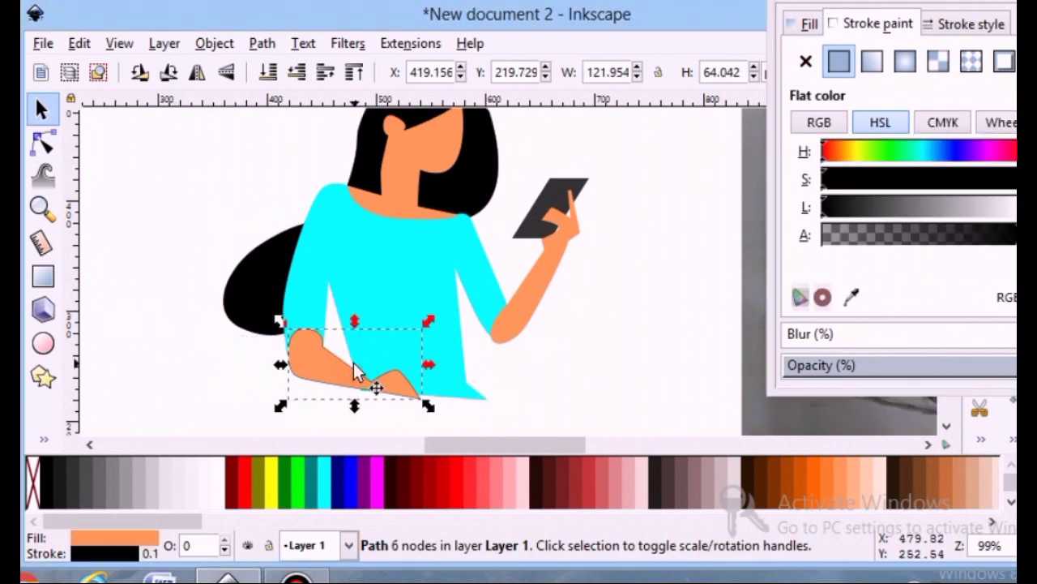
pyautogui.click(806, 63)
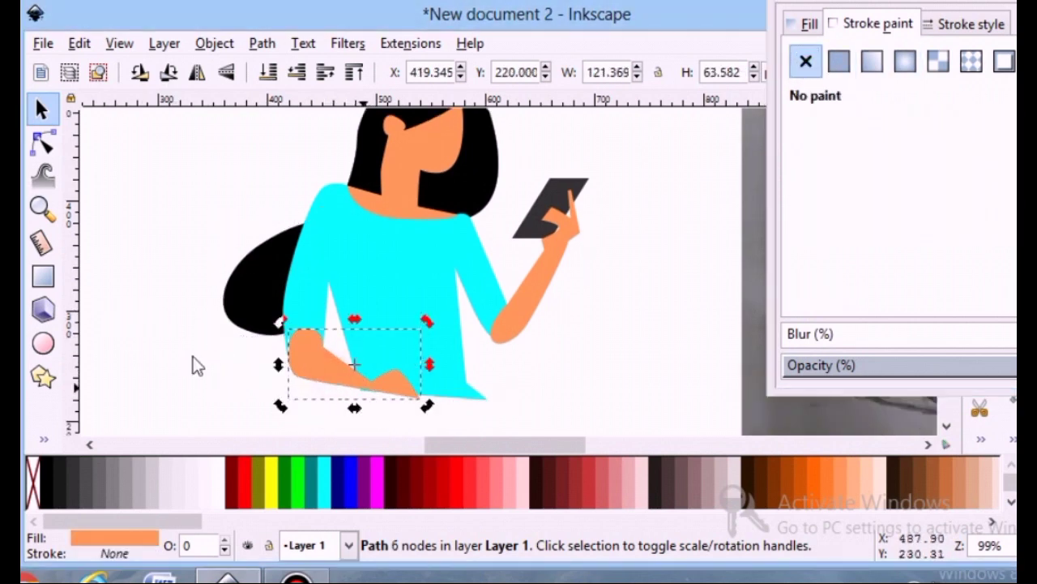
# Switch to node editing and examine the resting hand's outline and nodes up close
pyautogui.scroll(2, 341, 381)
pyautogui.click(43, 143)
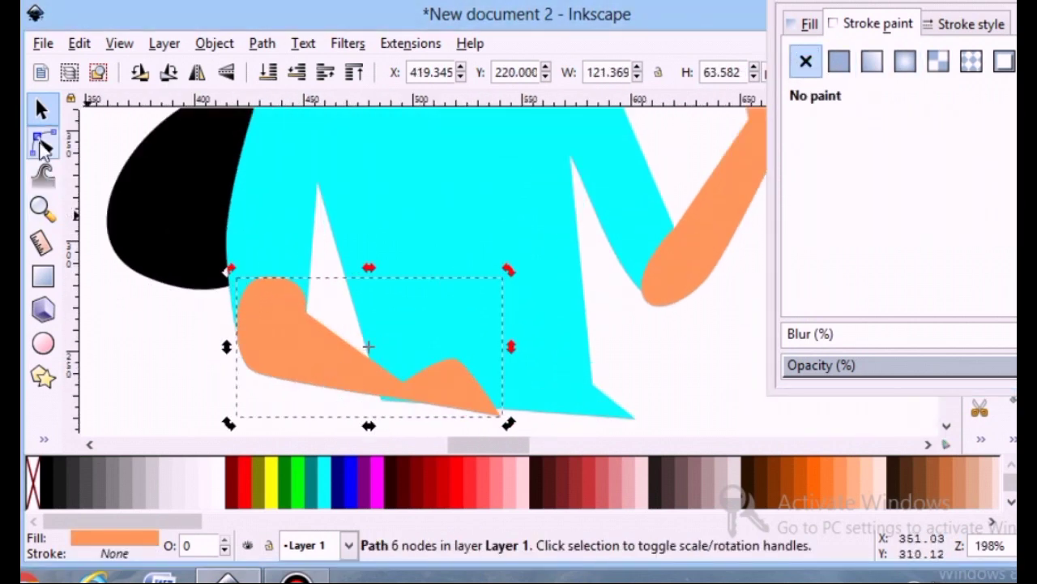
pyautogui.click(472, 377)
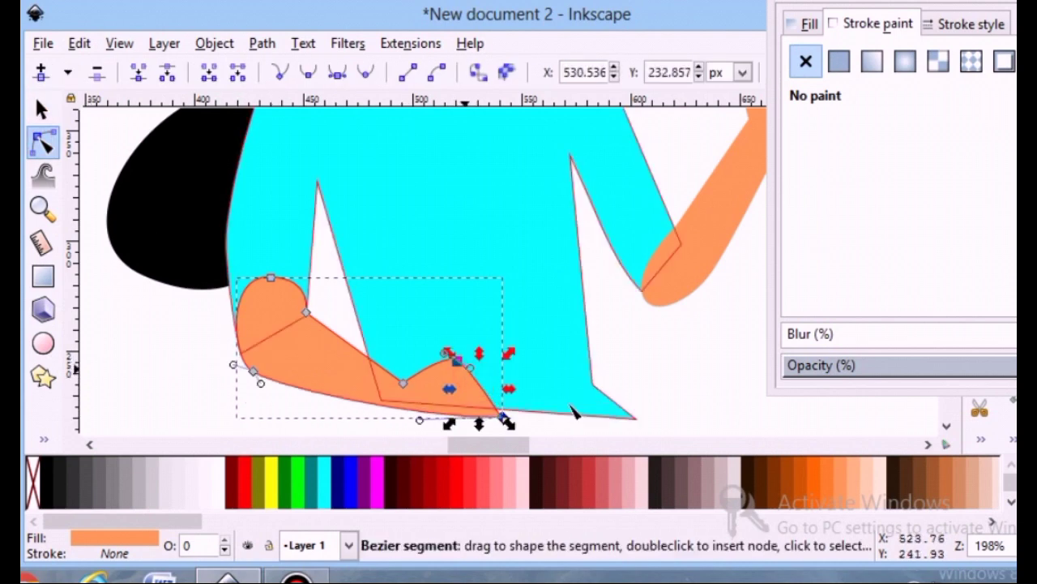
pyautogui.click(634, 362)
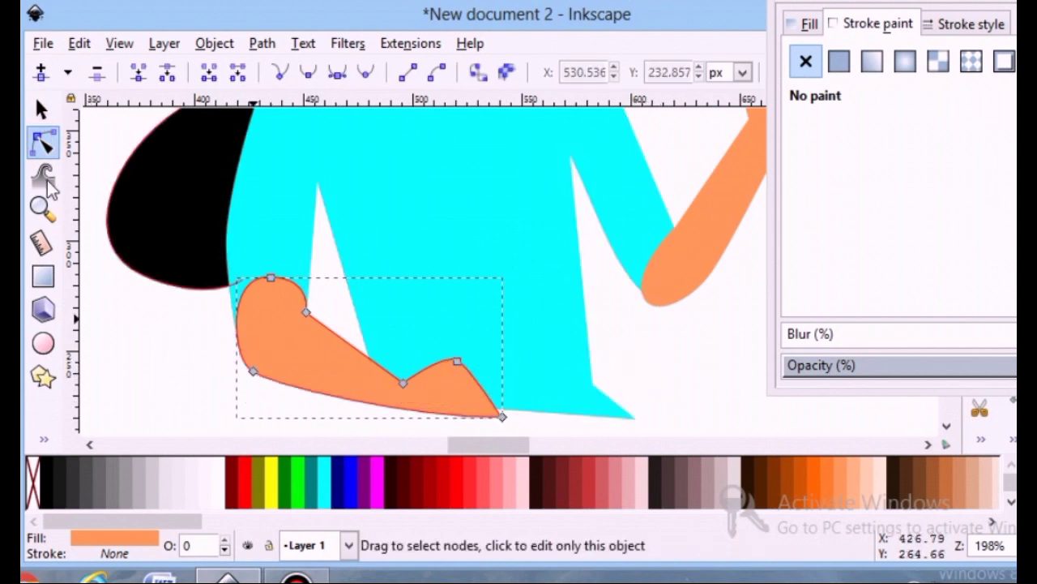
# Adjust the curve handle of the resting hand's upper knuckle node to smooth the outline, and deselect the shape
pyautogui.click(458, 361)
pyautogui.moveTo(469, 369); pyautogui.dragTo(466, 375)
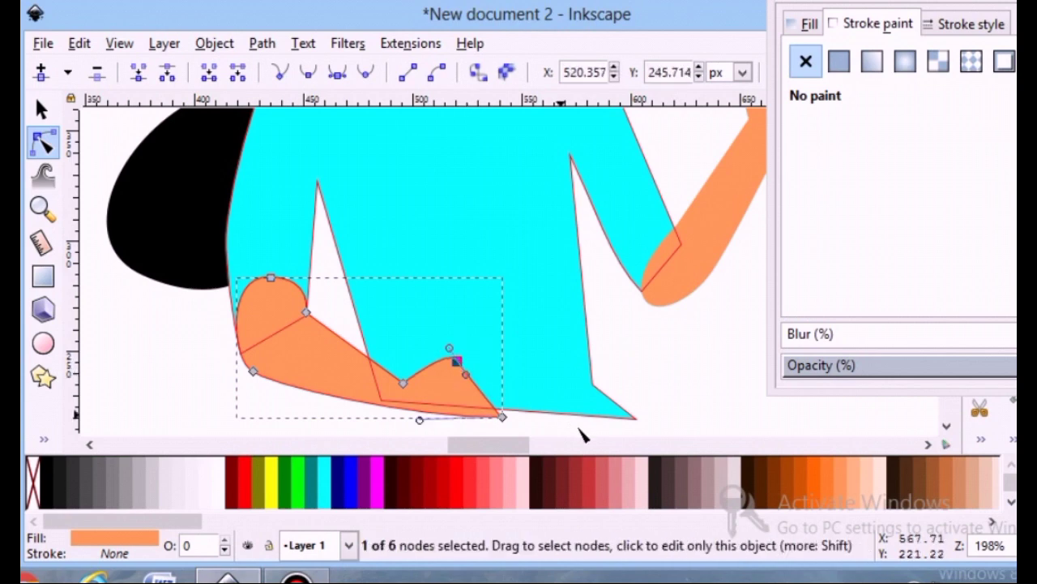
pyautogui.click(665, 371)
pyautogui.click(664, 374)
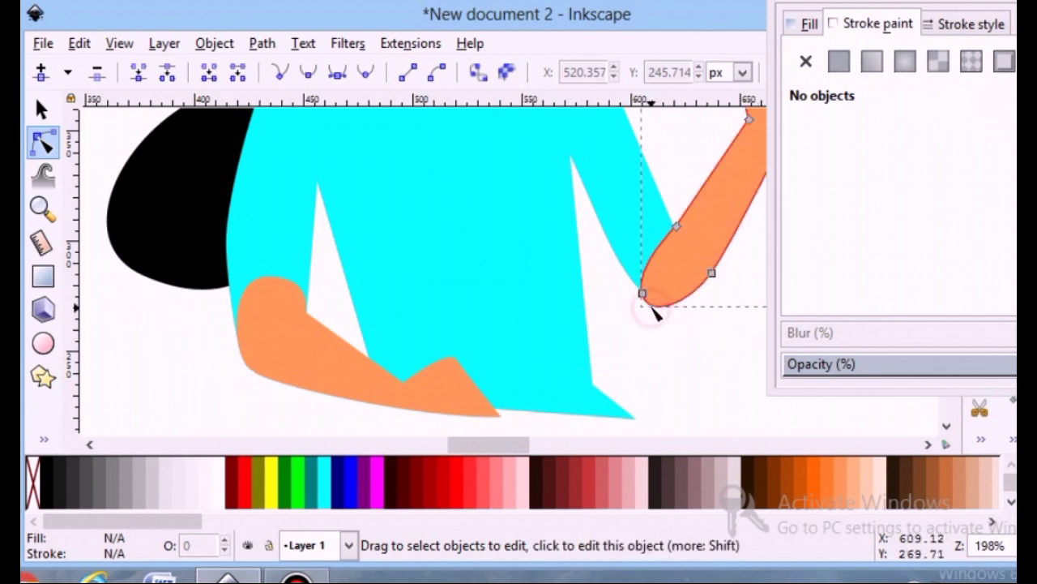
# Nudge the raised forearm's elbow node to line up with the cyan sleeve's edge, and close the fill and stroke settings
pyautogui.click(653, 300)
pyautogui.moveTo(643, 292)
pyautogui.mouseDown()
pyautogui.moveTo(647, 284)
pyautogui.moveTo(642, 290)
pyautogui.mouseUp()
pyautogui.click(646, 354)
pyautogui.click(647, 355)
pyautogui.click(646, 298)
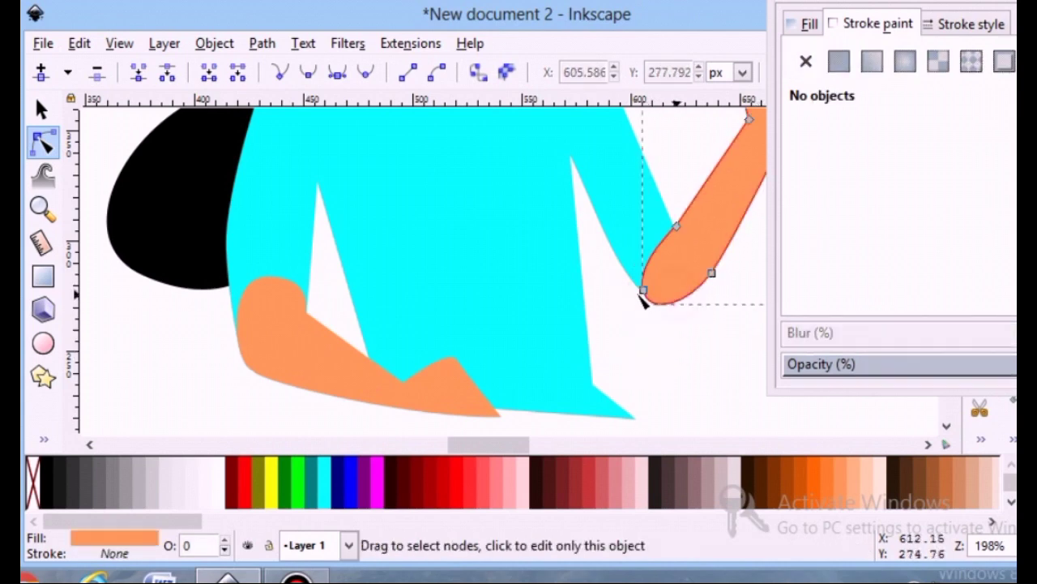
pyautogui.moveTo(642, 287); pyautogui.dragTo(641, 288)
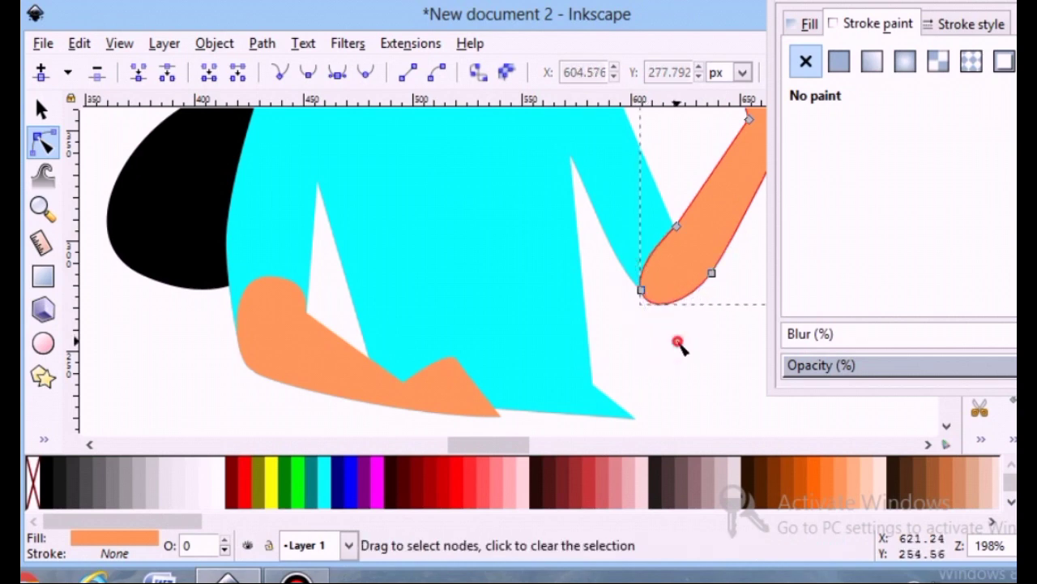
pyautogui.click(687, 359)
pyautogui.click(1015, 3)
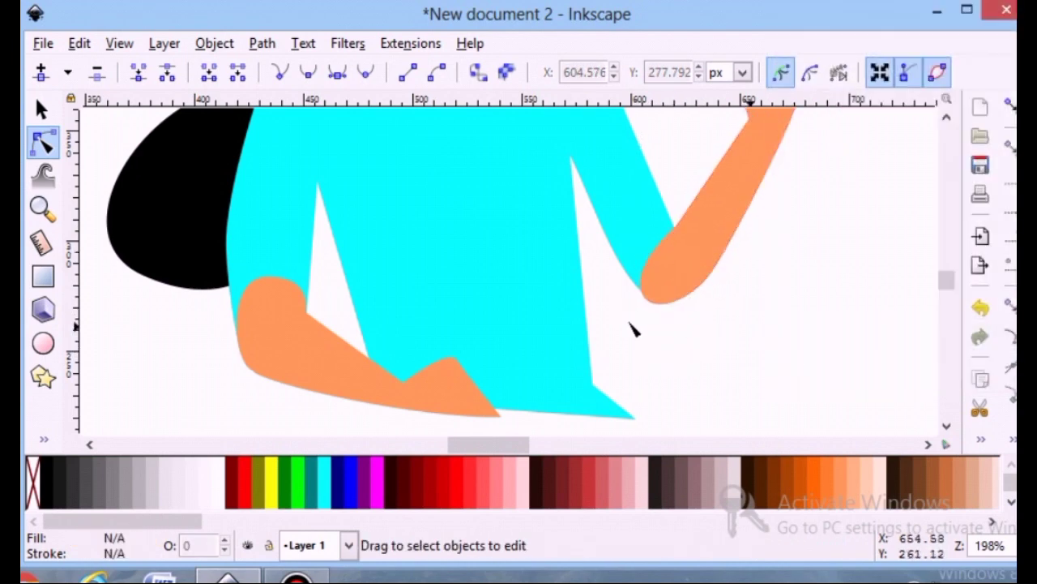
# Draw a closed black triangle about 30 by 43 px with the Pen tool over the upper gap between sleeve and torso
pyautogui.click(46, 439)
pyautogui.click(97, 248)
pyautogui.click(292, 269)
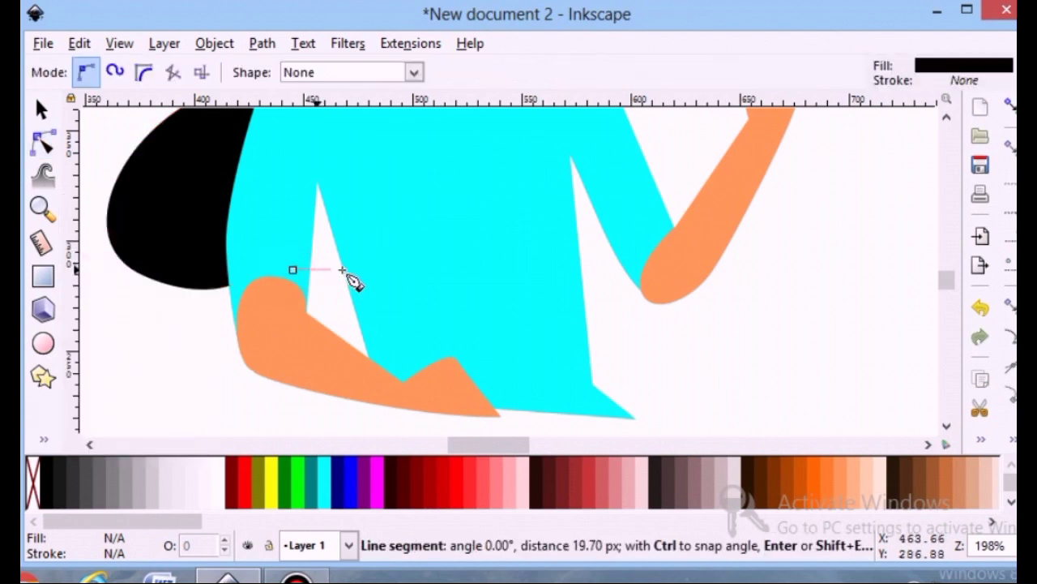
pyautogui.moveTo(357, 264); pyautogui.dragTo(357, 255)
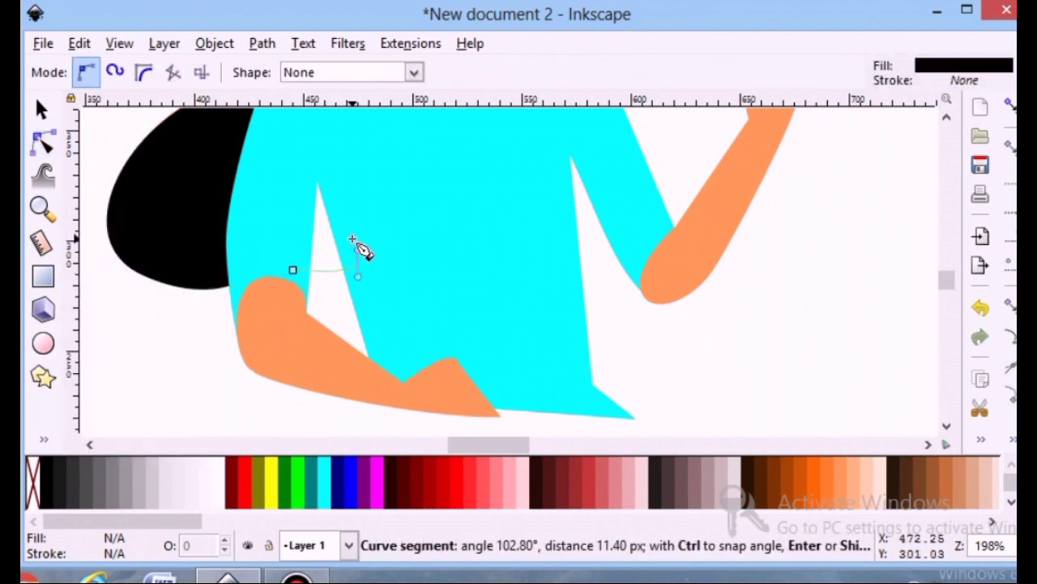
pyautogui.click(320, 178)
pyautogui.click(292, 269)
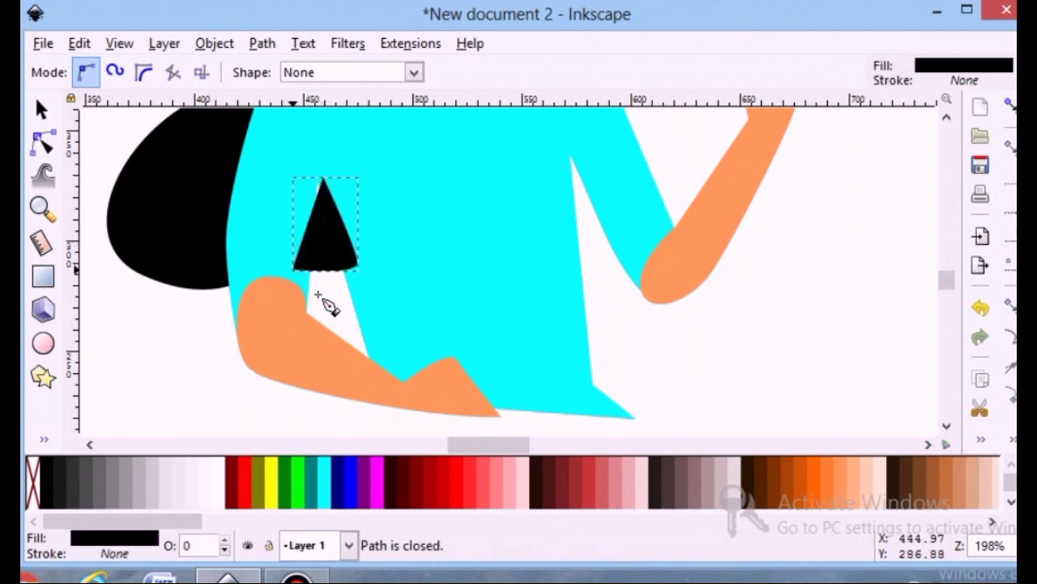
# Edit the black triangle's nodes, bending its sides outward and raising its tip to form a rounded shape
pyautogui.click(323, 213)
pyautogui.click(45, 109)
pyautogui.click(329, 214)
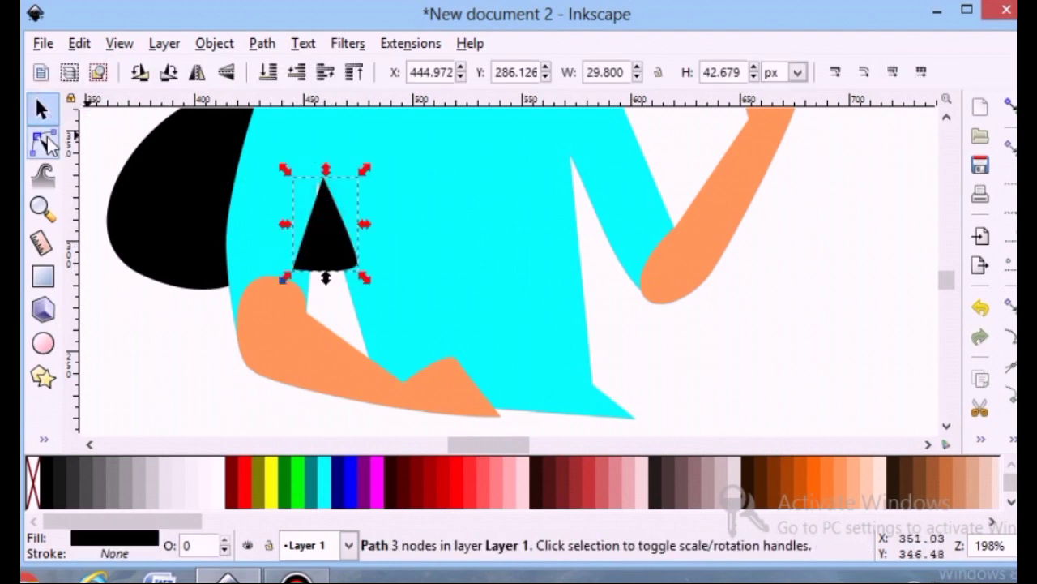
pyautogui.click(42, 143)
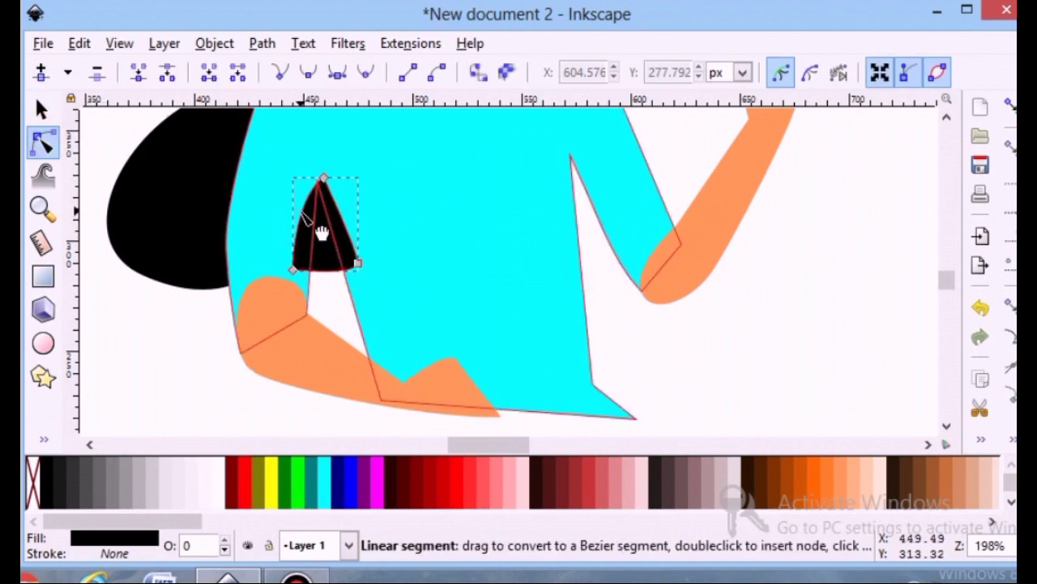
pyautogui.moveTo(346, 222); pyautogui.dragTo(316, 167)
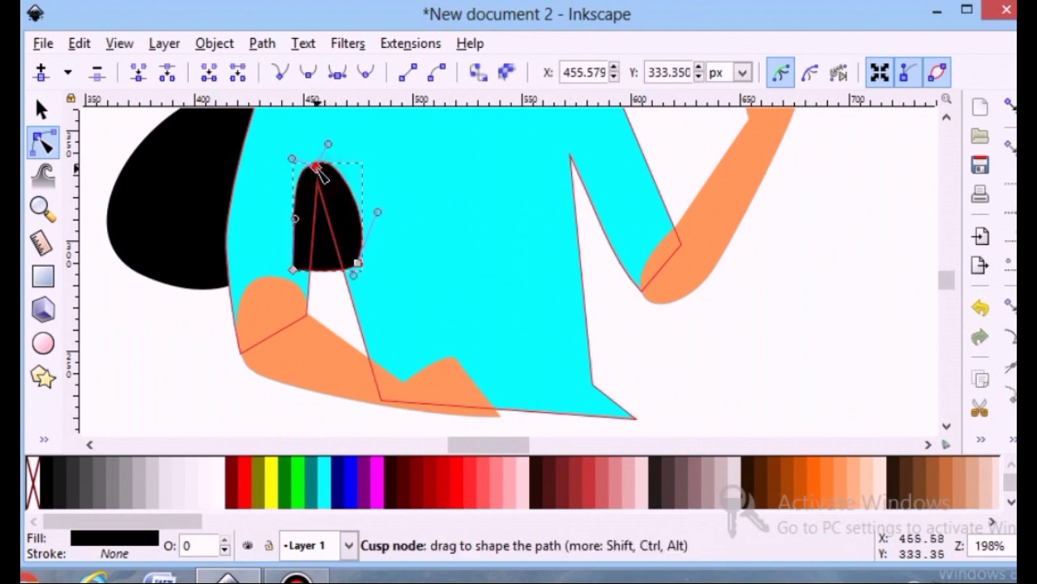
# Lower the rounded black shape behind the cyan shirt and deselect it
pyautogui.click(42, 110)
pyautogui.click(267, 71)
pyautogui.click(178, 367)
# Draw an ellipse of about 16 by 20.6 px over the front edge of the face as a glasses lens
pyautogui.scroll(5, 177, 367)
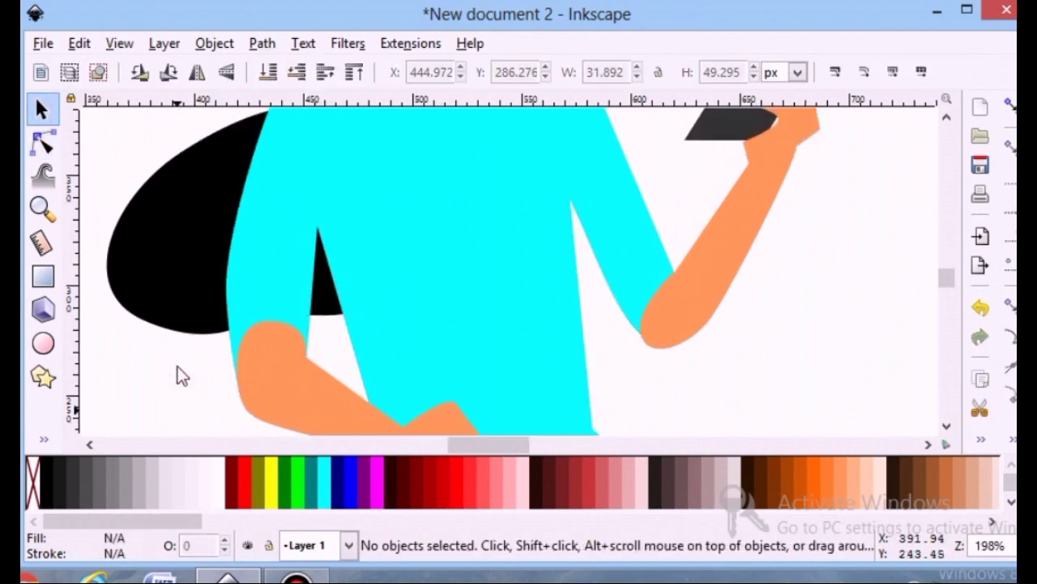
pyautogui.scroll(-3, 191, 297)
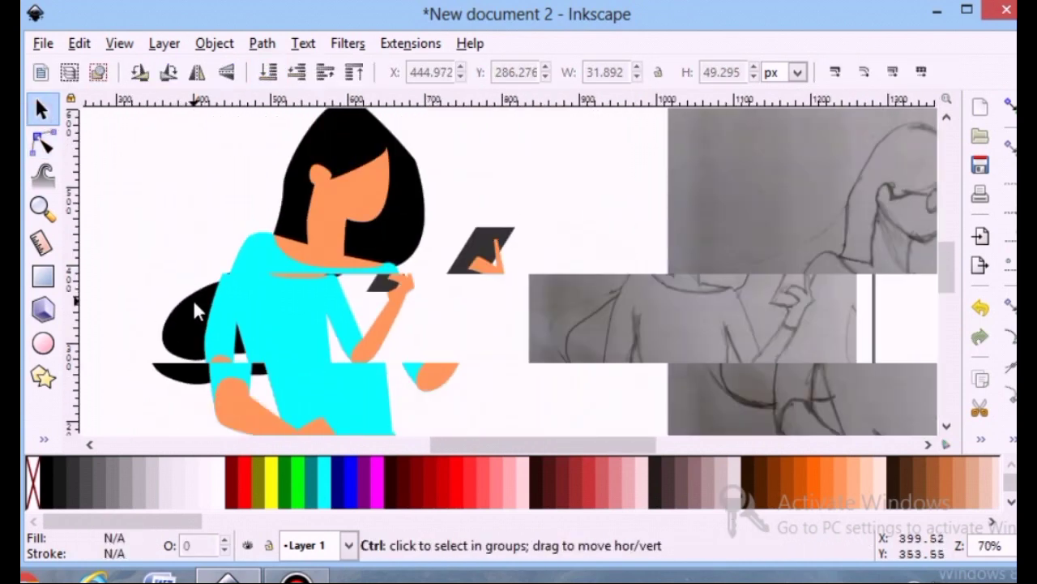
pyautogui.moveTo(428, 441)
pyautogui.mouseDown()
pyautogui.moveTo(542, 436)
pyautogui.moveTo(470, 440)
pyautogui.mouseUp()
pyautogui.scroll(1, 349, 288)
pyautogui.scroll(3, 349, 288)
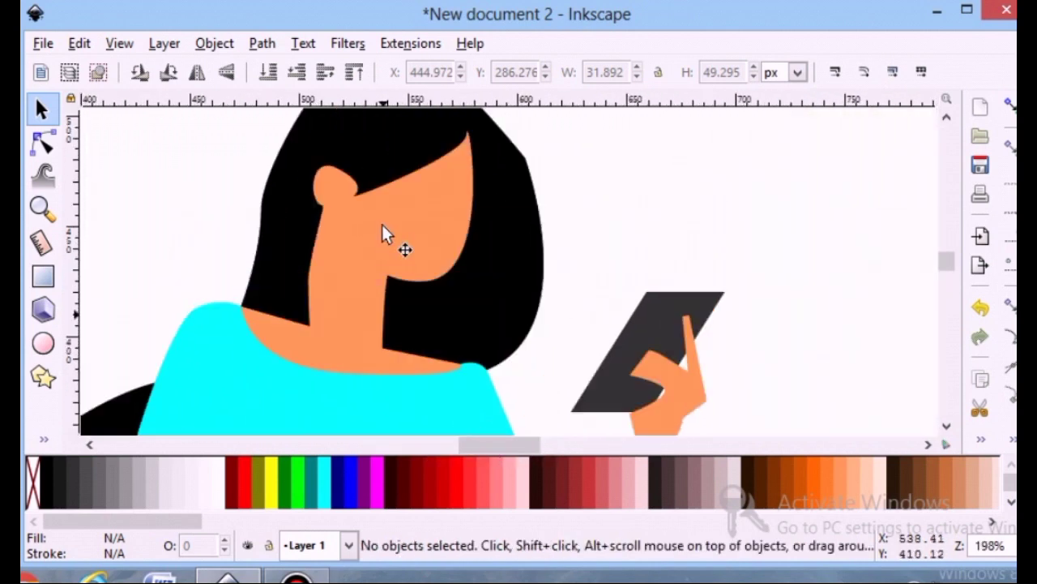
pyautogui.scroll(2, 293, 271)
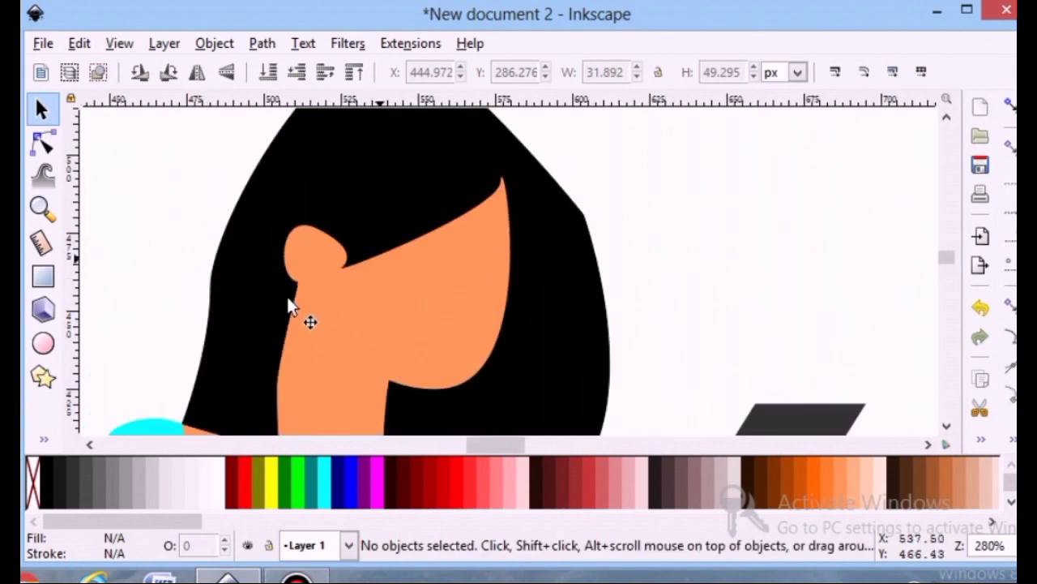
pyautogui.click(43, 344)
pyautogui.moveTo(495, 243)
pyautogui.mouseDown()
pyautogui.moveTo(542, 311)
pyautogui.moveTo(500, 287)
pyautogui.moveTo(512, 307)
pyautogui.moveTo(500, 278)
pyautogui.mouseUp()
pyautogui.click(43, 120)
# Remove the lens ellipse's fill and give it a grey stroke
pyautogui.click(102, 555)
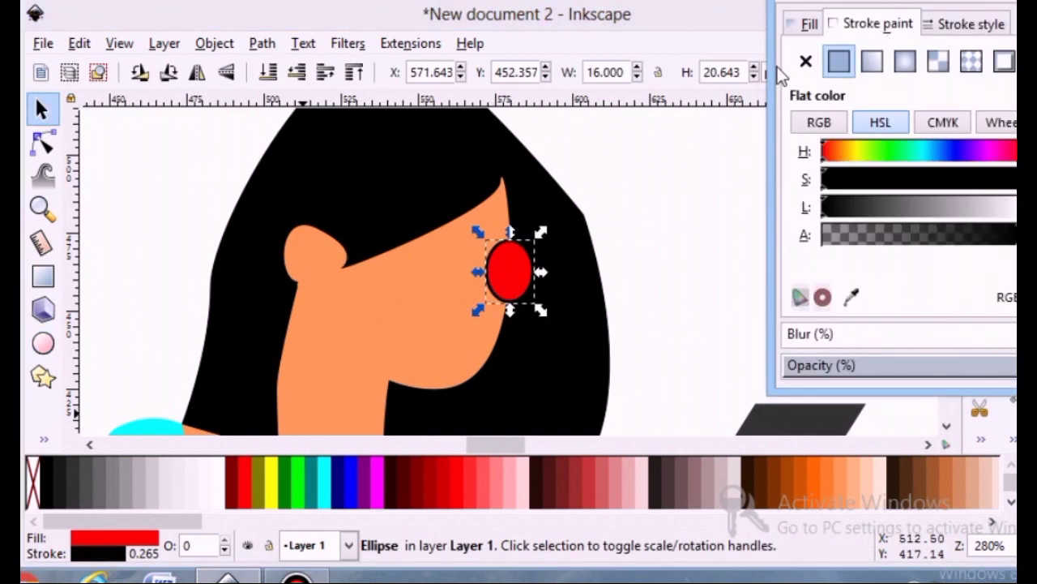
pyautogui.click(809, 23)
pyautogui.click(806, 62)
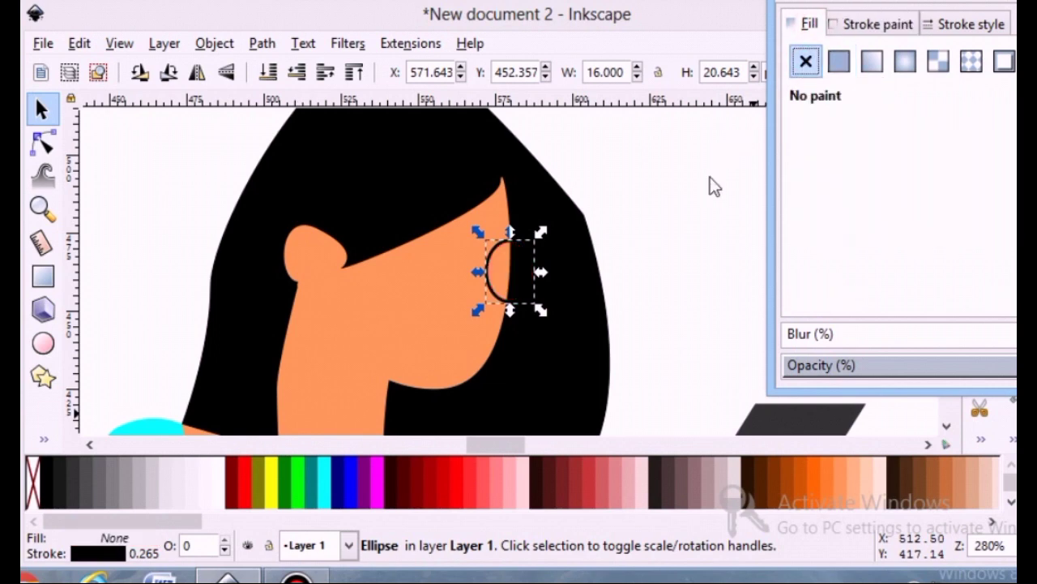
pyautogui.click(860, 23)
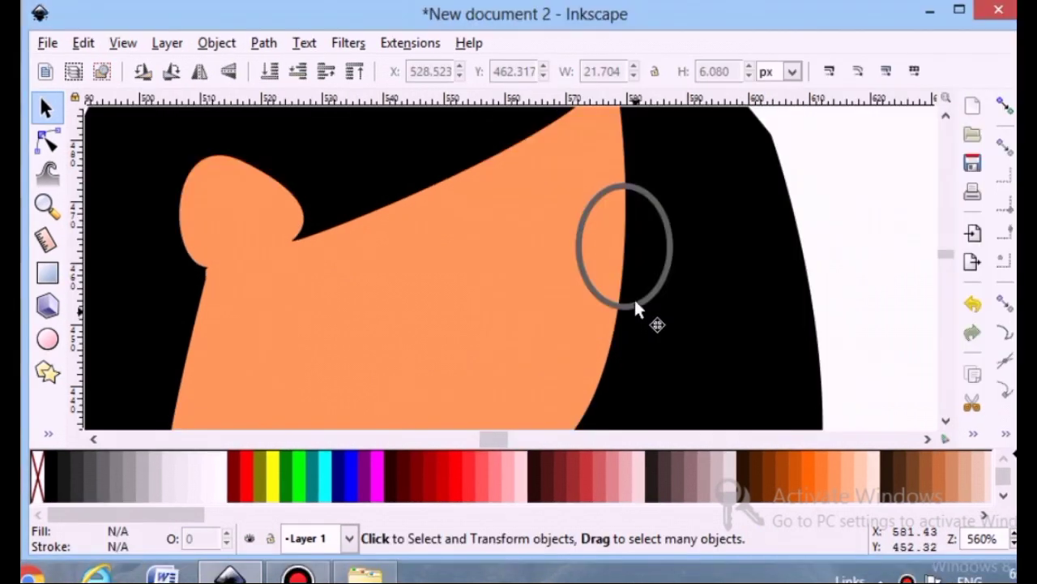
# Duplicate the grey lens ellipse and place the copy on the face towards the ear
pyautogui.click(637, 302)
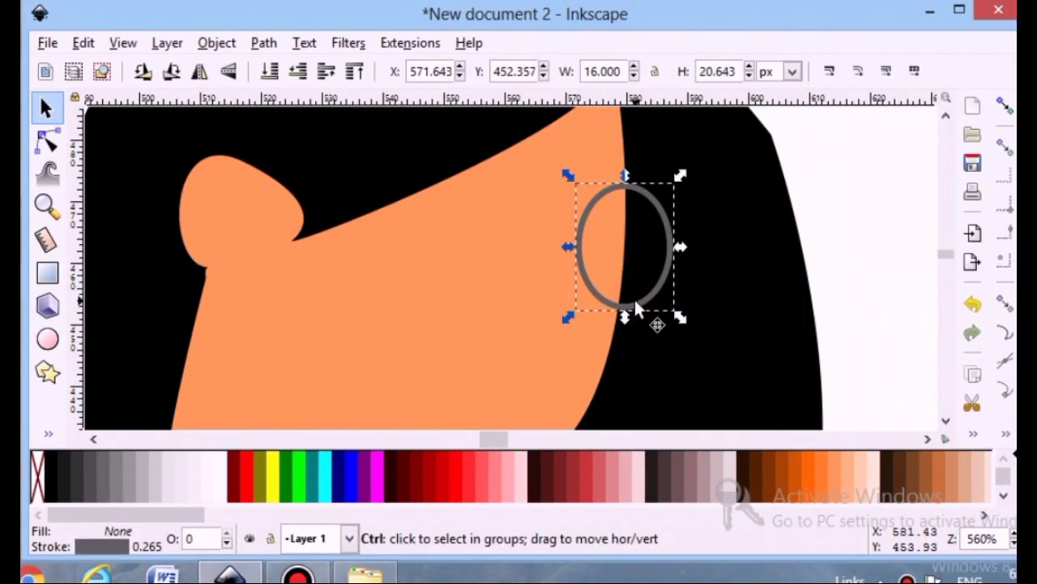
pyautogui.moveTo(589, 279); pyautogui.dragTo(438, 282)
# Compare the glasses in the pencil sketch and move the lens overlapping the face's front edge slightly lower
pyautogui.moveTo(487, 439); pyautogui.dragTo(590, 439)
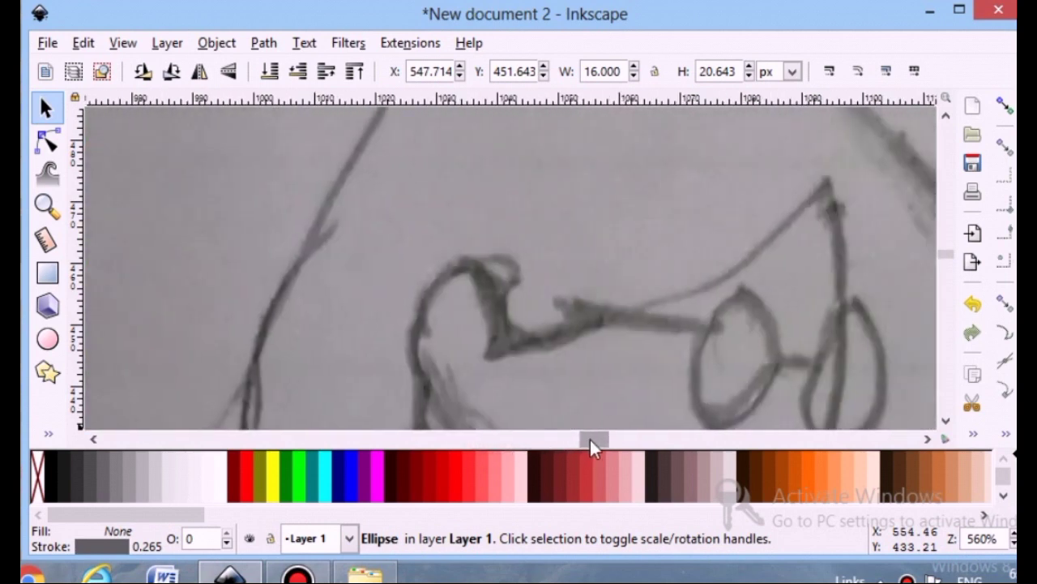
pyautogui.scroll(-3, 607, 422)
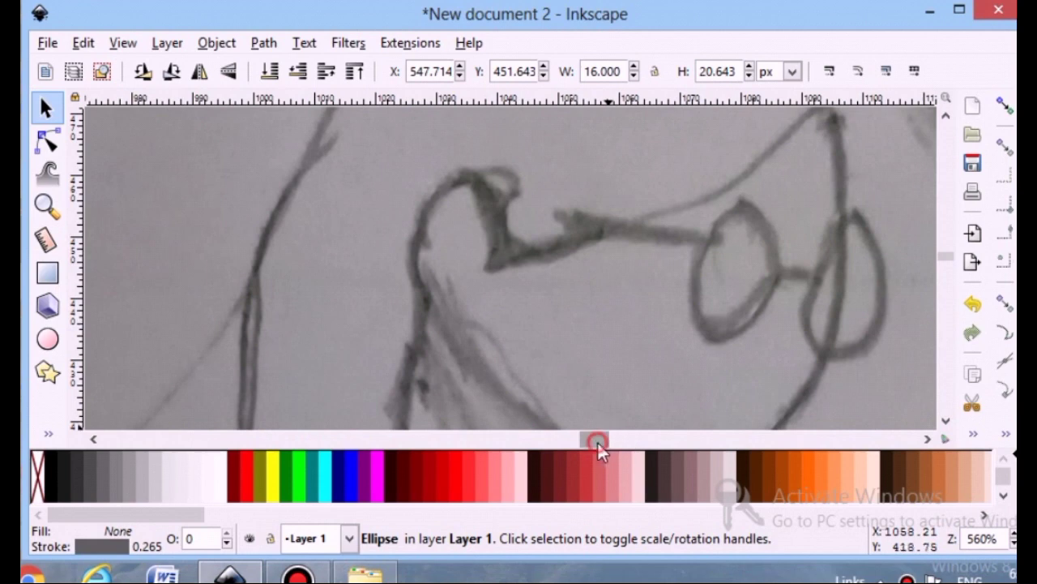
pyautogui.hscroll(5, 598, 441)
pyautogui.moveTo(598, 439); pyautogui.dragTo(494, 436)
pyautogui.scroll(3, 530, 321)
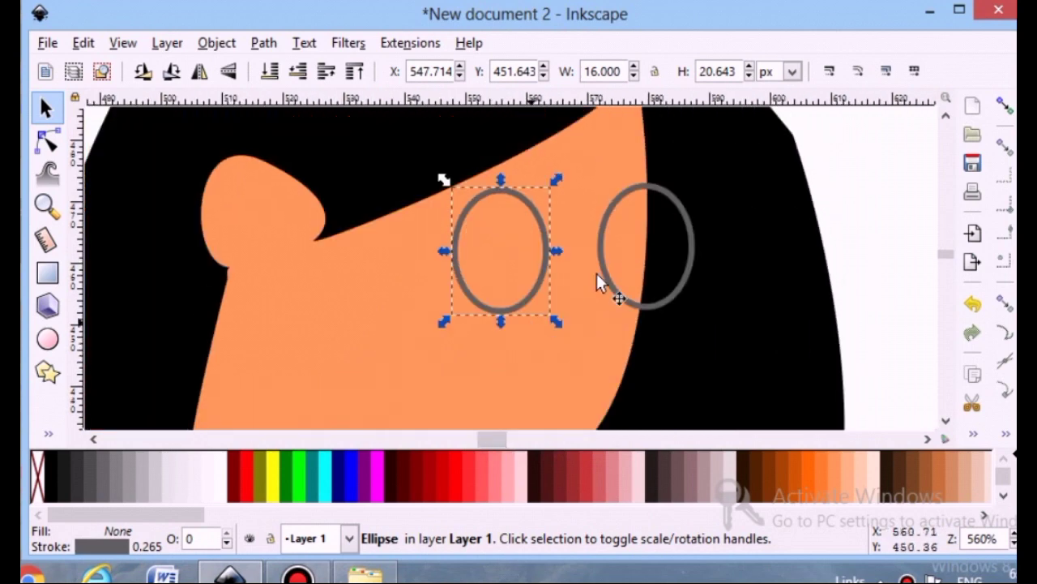
pyautogui.moveTo(633, 296); pyautogui.dragTo(634, 313)
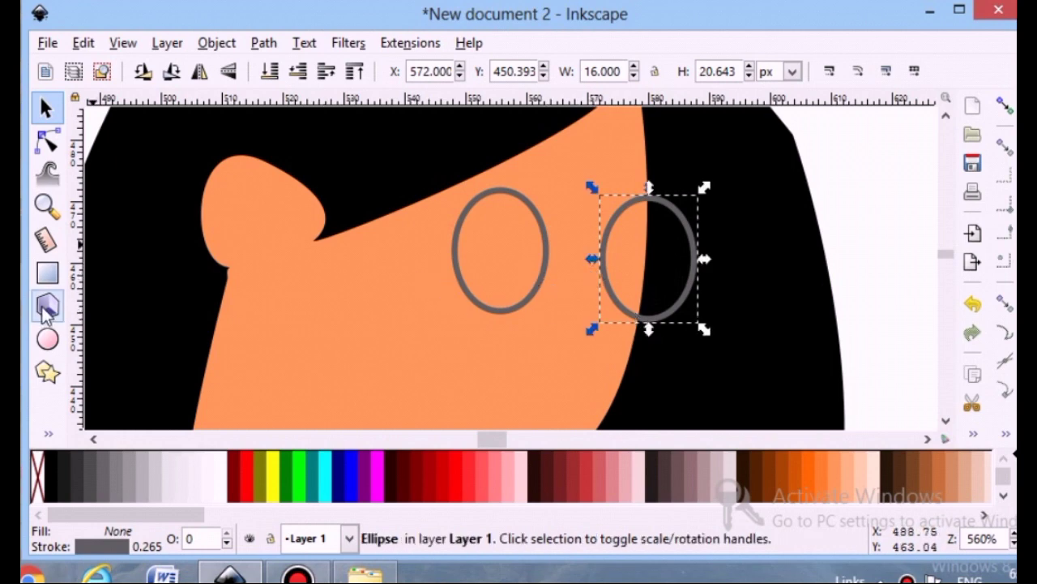
# Draw a curved bridge between the two lenses with the Pen tool in Spiro mode
pyautogui.click(59, 429)
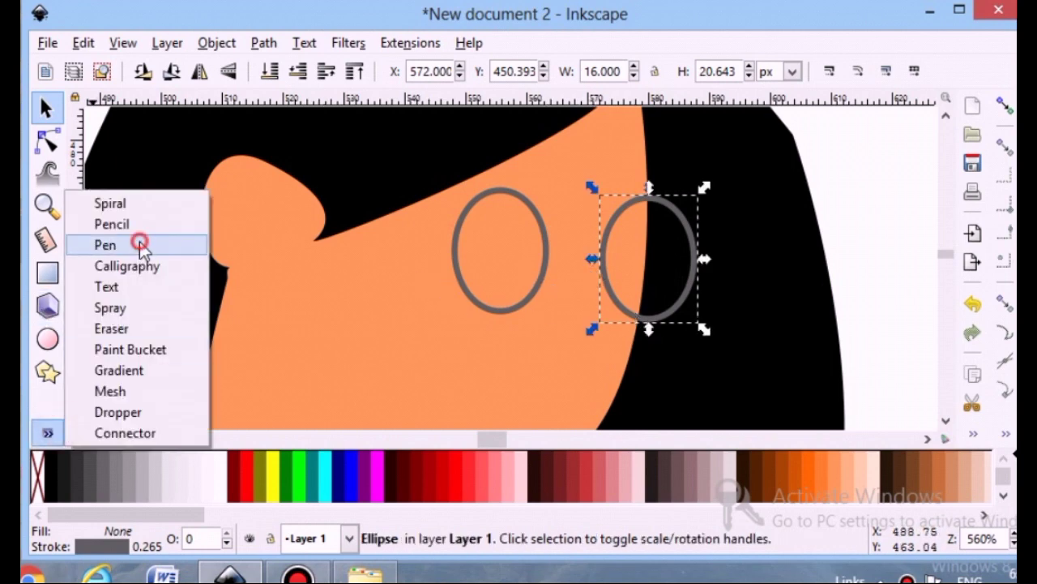
pyautogui.click(139, 247)
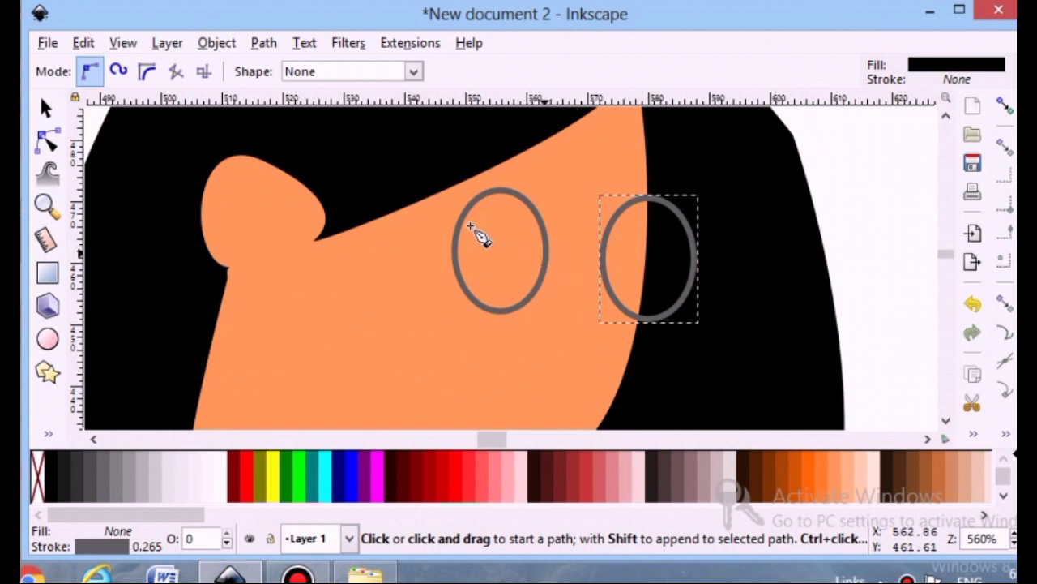
pyautogui.click(118, 71)
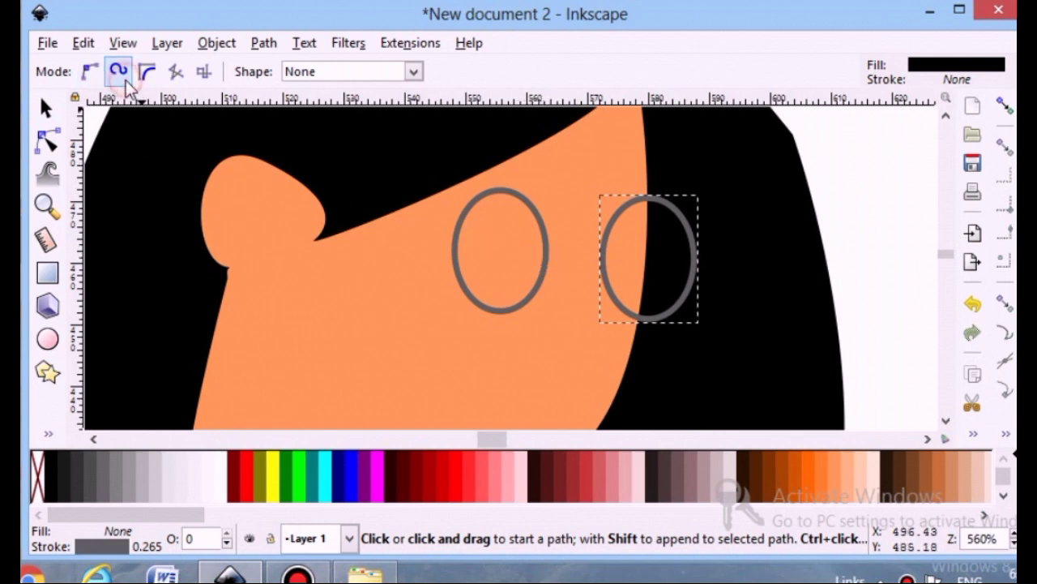
pyautogui.click(604, 260)
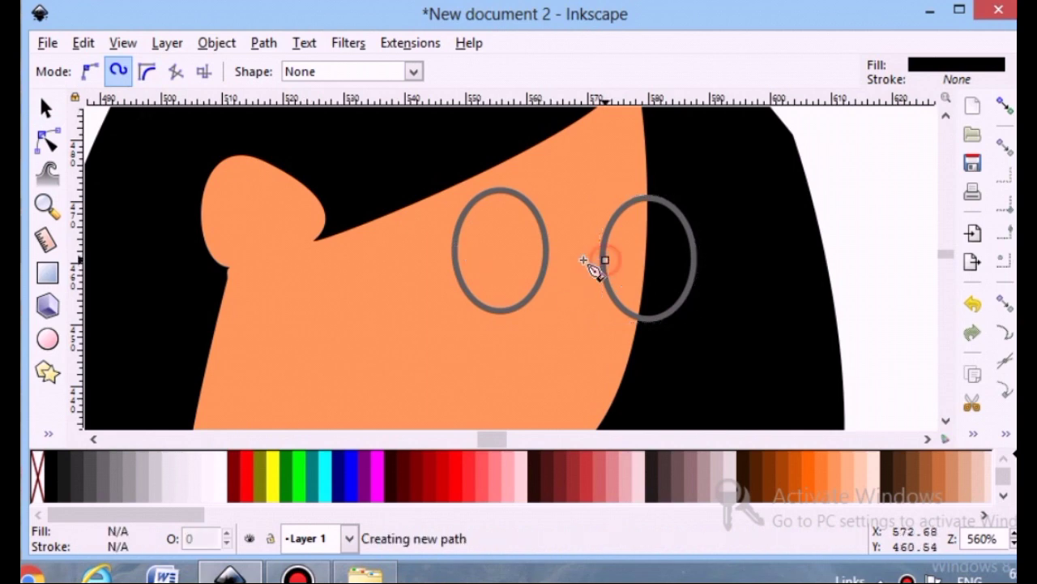
pyautogui.click(543, 251)
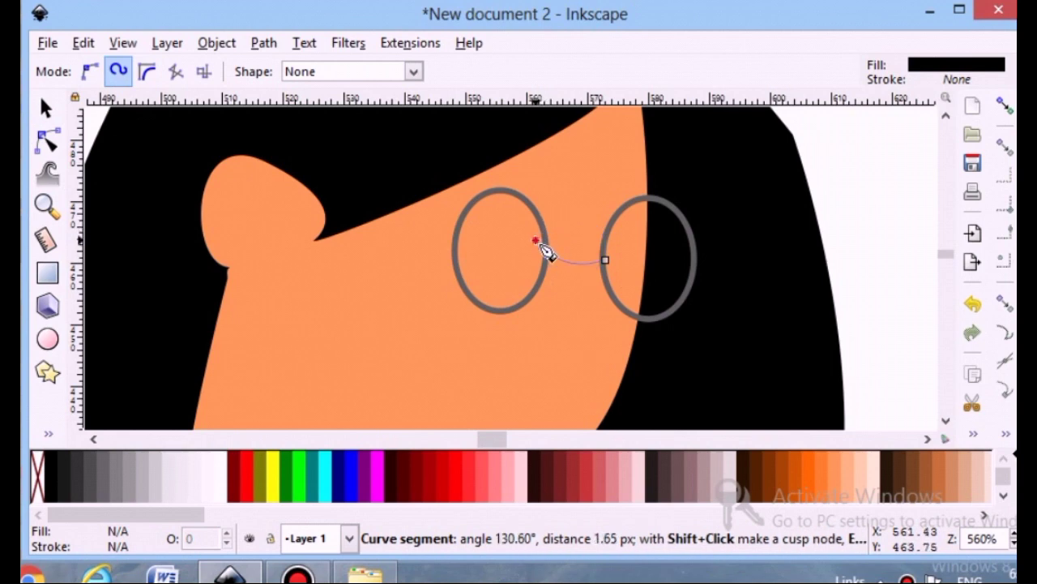
pyautogui.click(540, 245)
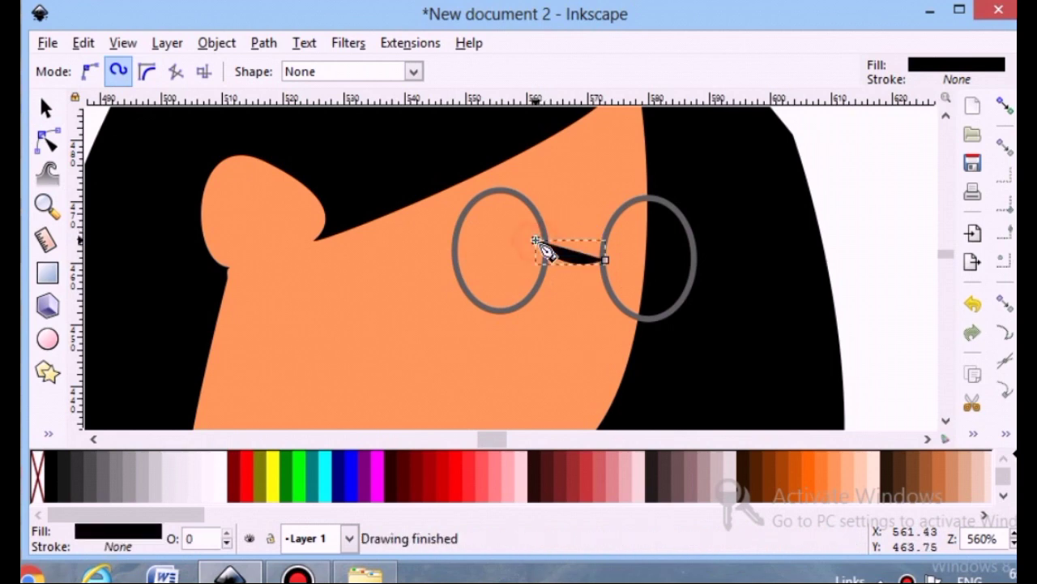
# Give the glasses bridge a flat grey stroke and remove its fill
pyautogui.click(116, 533)
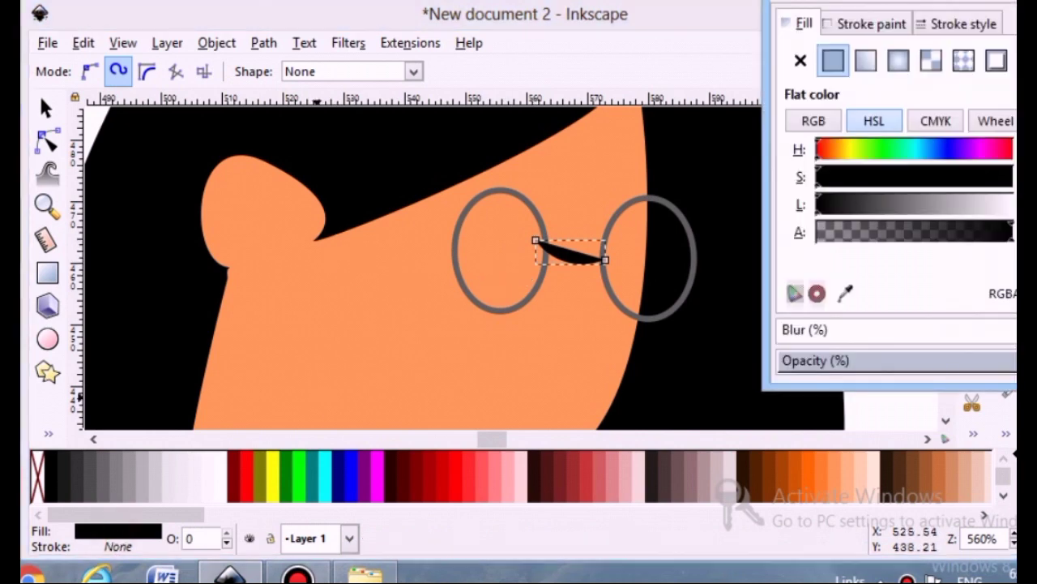
pyautogui.click(843, 23)
pyautogui.click(832, 60)
pyautogui.click(805, 24)
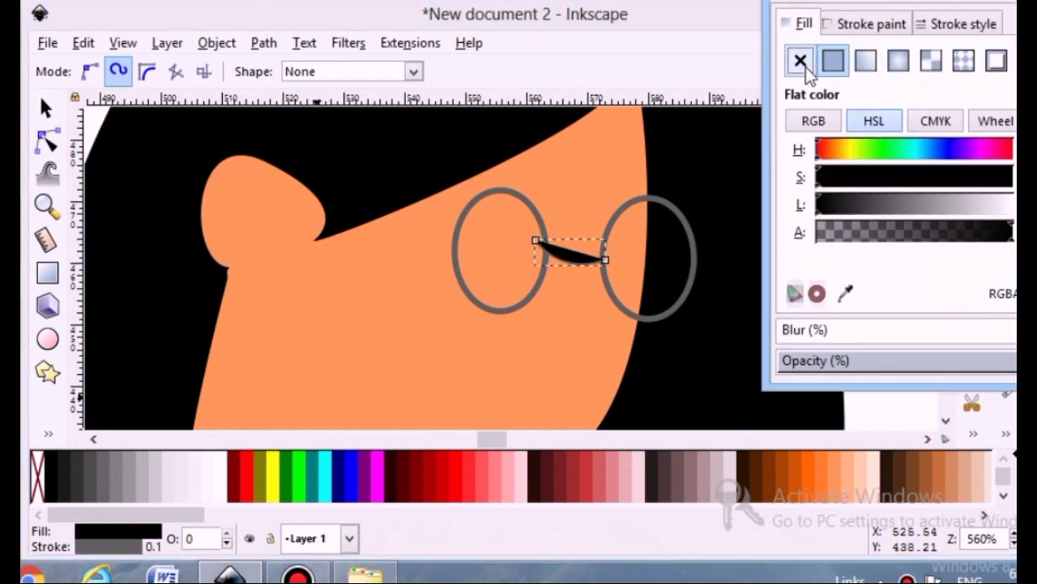
pyautogui.click(801, 60)
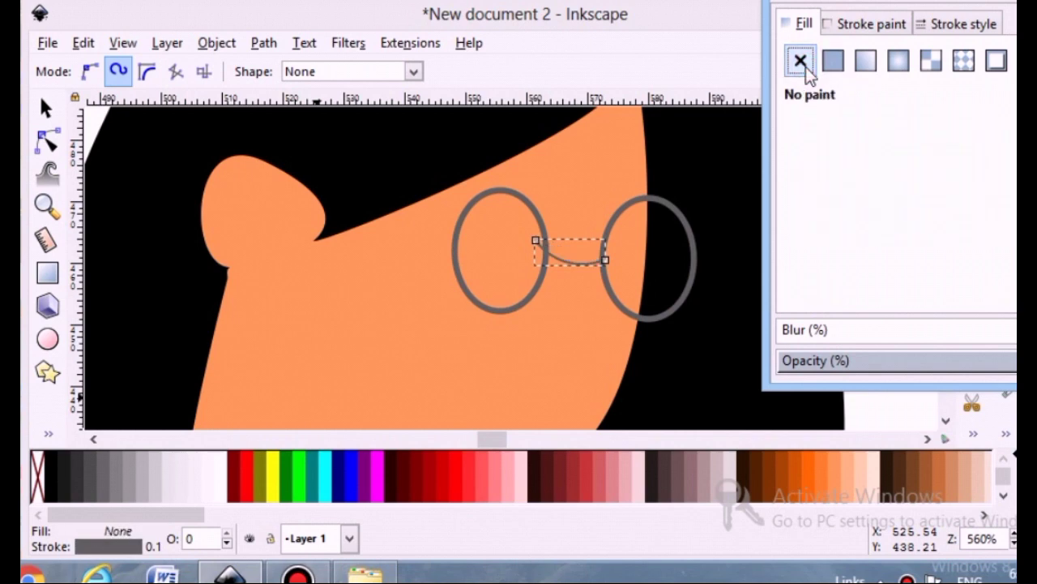
# Set the glasses bridge's stroke width to 1 px
pyautogui.click(938, 26)
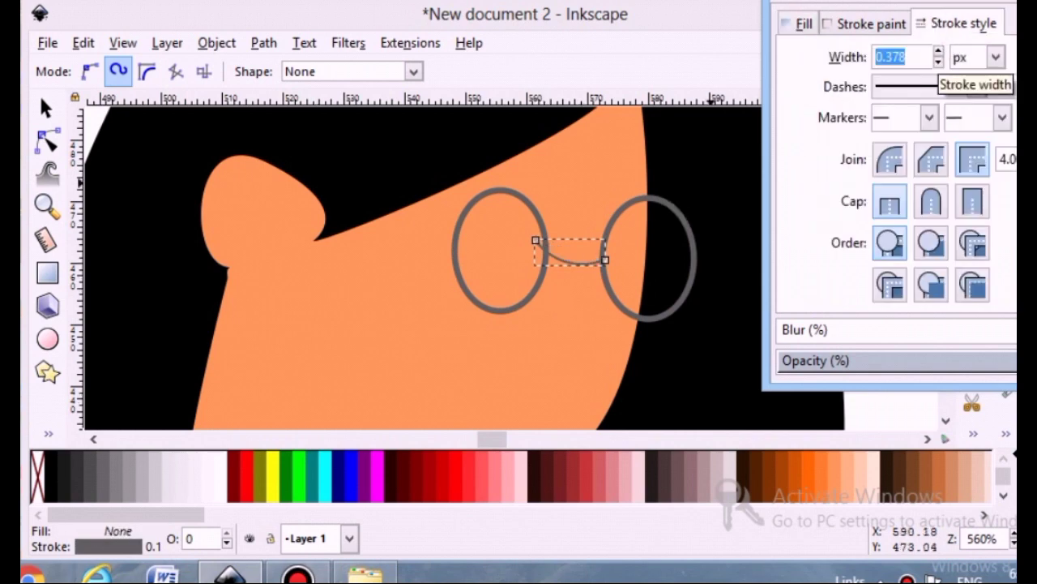
pyautogui.write('1')
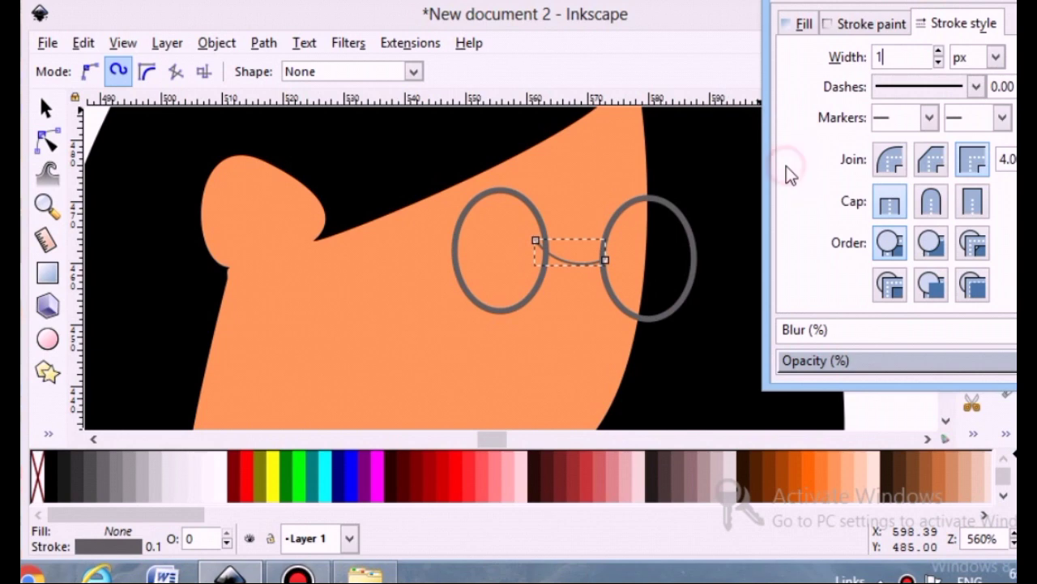
pyautogui.click(565, 291)
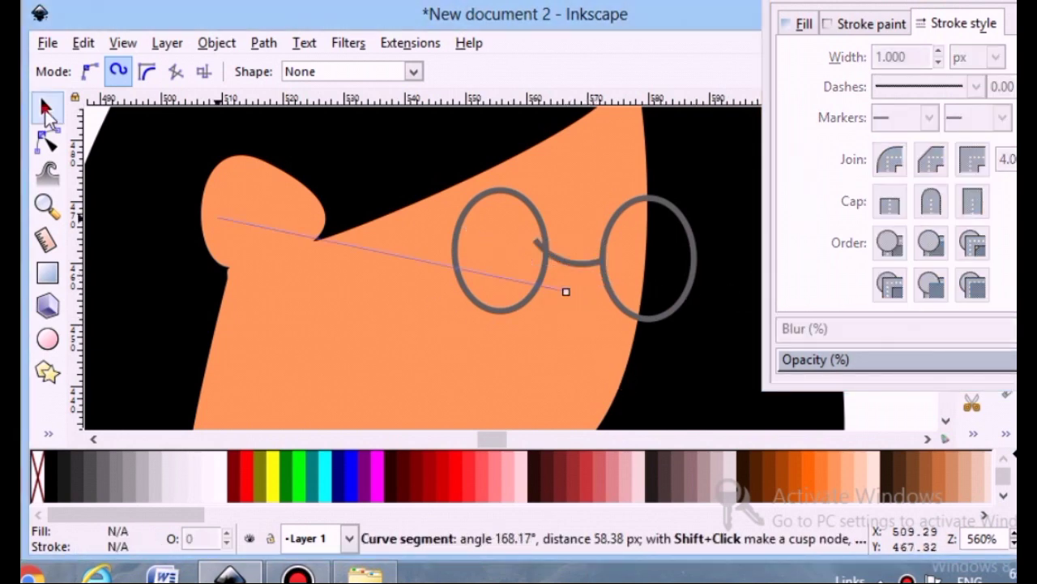
# Reshape the glasses bridge by moving its middle node into the gap, smoothing its curve, and placing its overshooting end on the lens rim
pyautogui.click(45, 107)
pyautogui.click(559, 257)
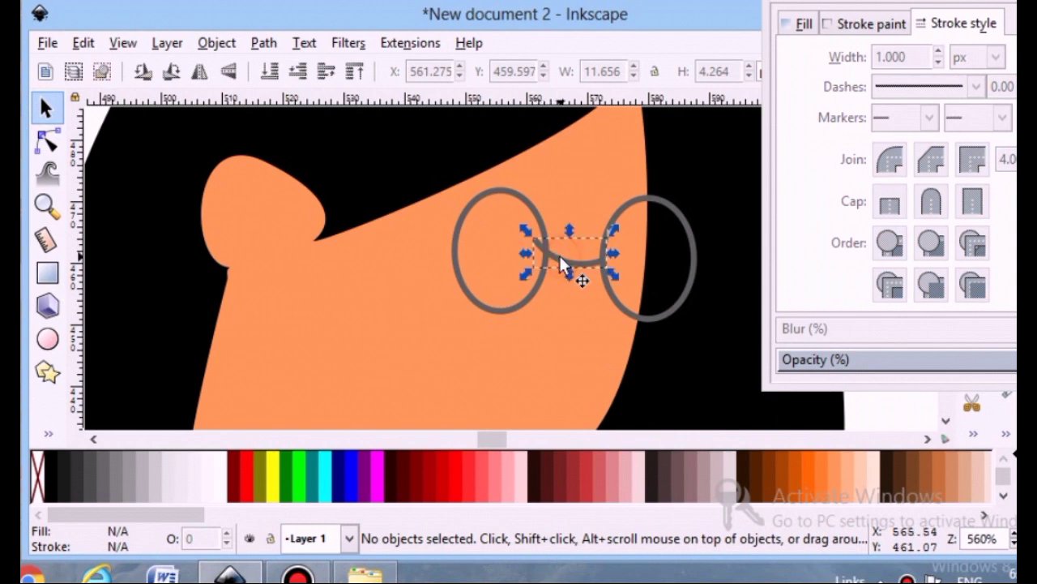
pyautogui.click(46, 142)
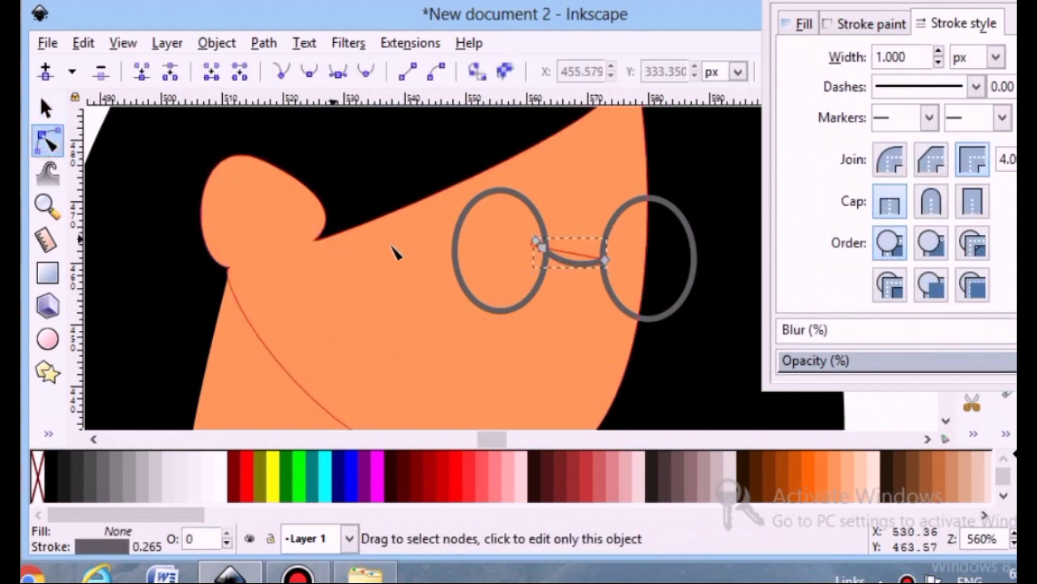
pyautogui.scroll(2, 574, 298)
pyautogui.scroll(1, 573, 296)
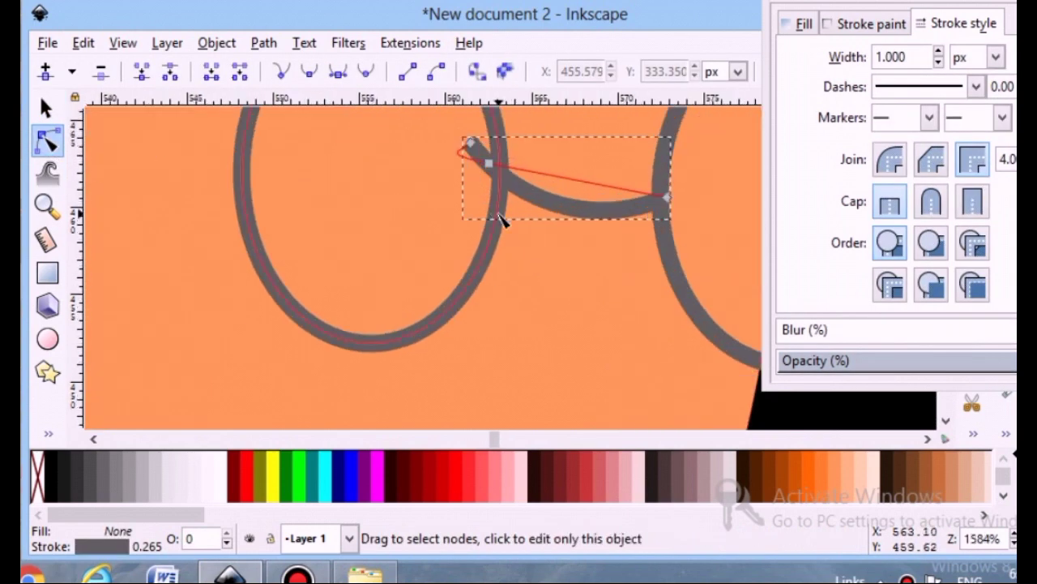
pyautogui.scroll(1, 500, 219)
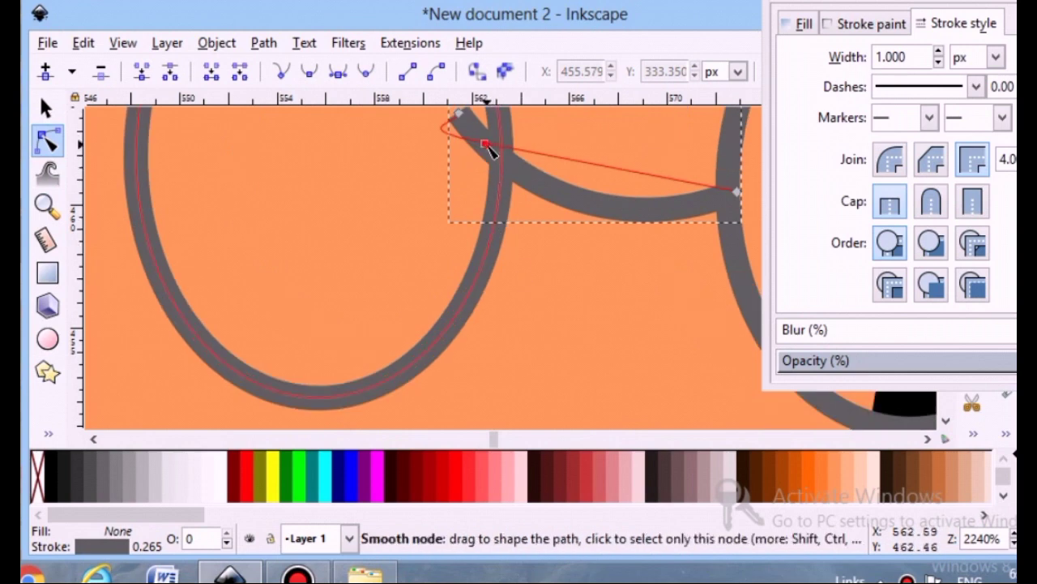
pyautogui.moveTo(488, 143); pyautogui.dragTo(607, 202)
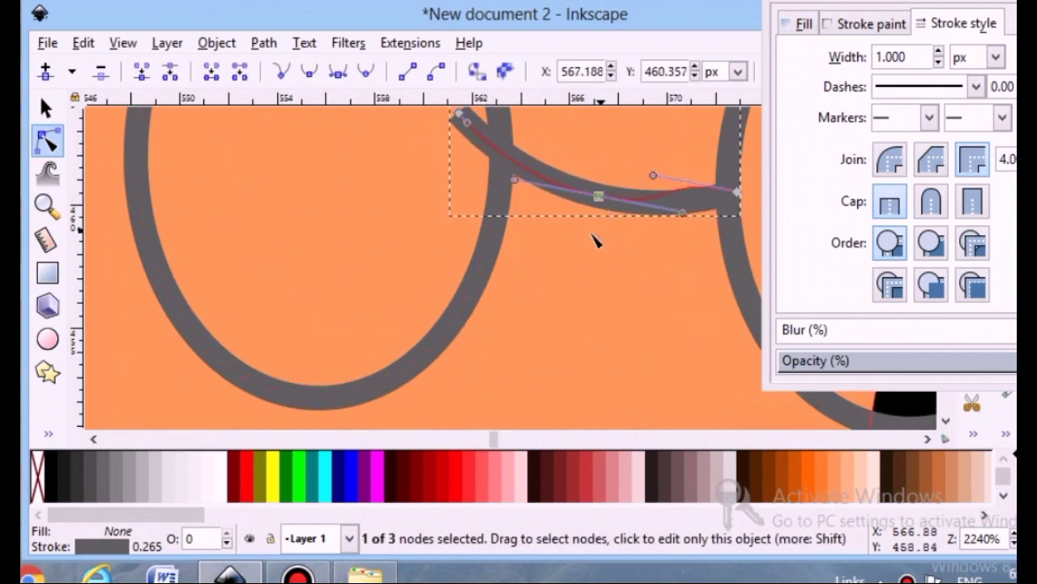
pyautogui.scroll(3, 597, 241)
pyautogui.moveTo(657, 268); pyautogui.dragTo(657, 293)
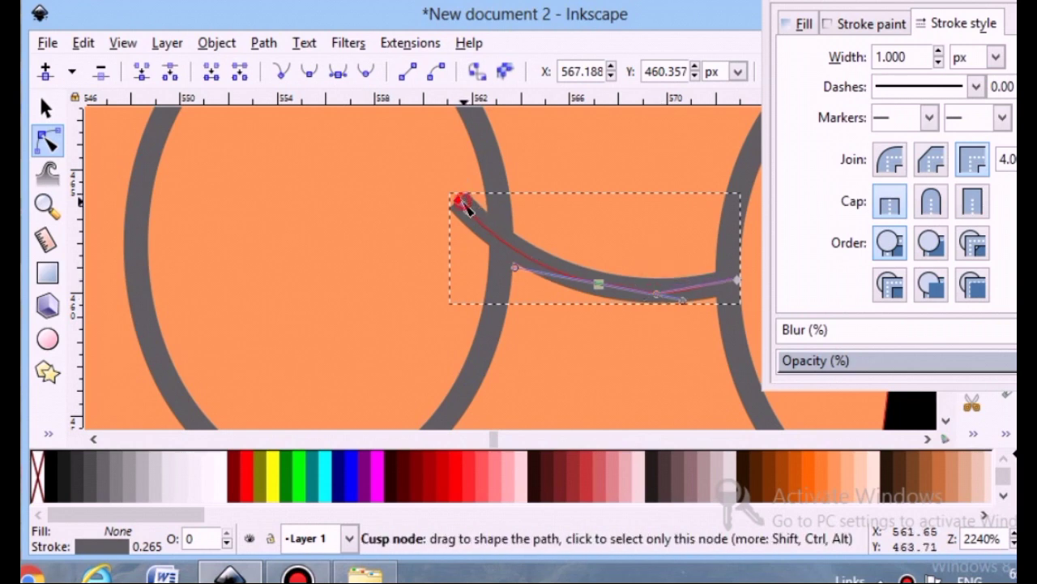
pyautogui.moveTo(464, 203); pyautogui.dragTo(510, 248)
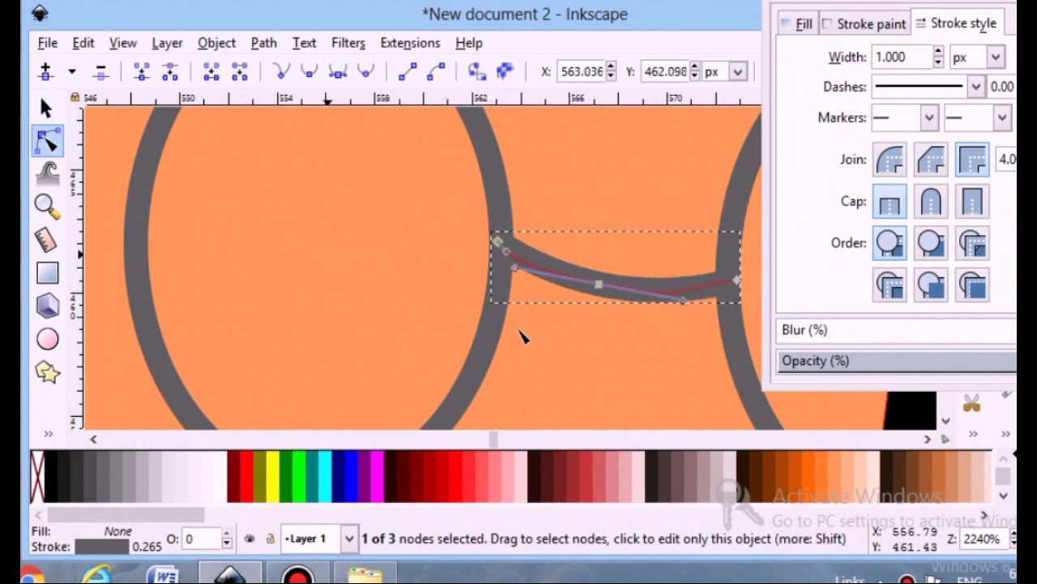
# Draw a straight temple arm about 24 px long from the ear to the nearer lens with the Pen tool in regular Bezier mode
pyautogui.scroll(-1, 397, 339)
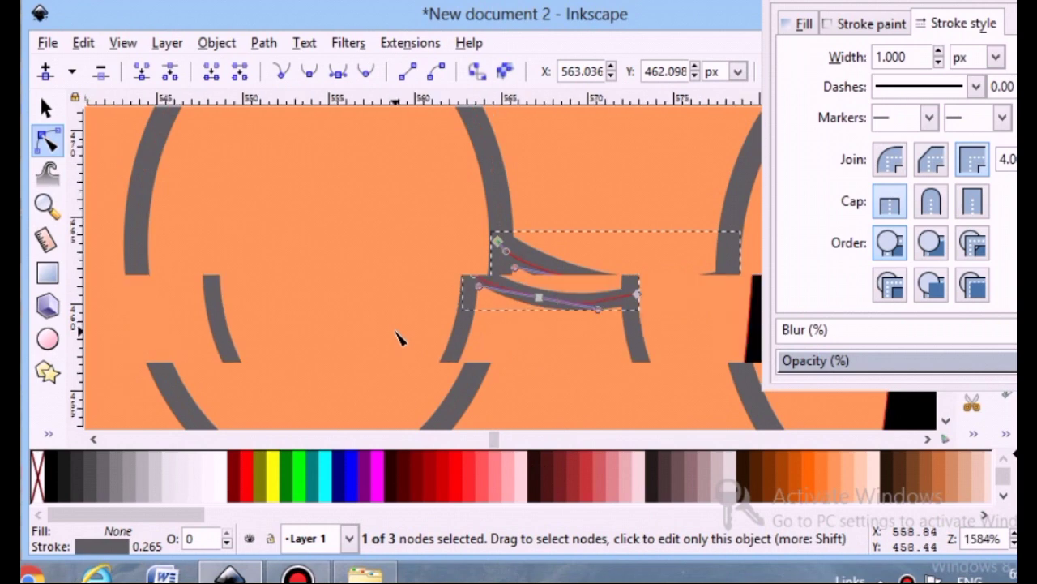
pyautogui.scroll(-2, 397, 339)
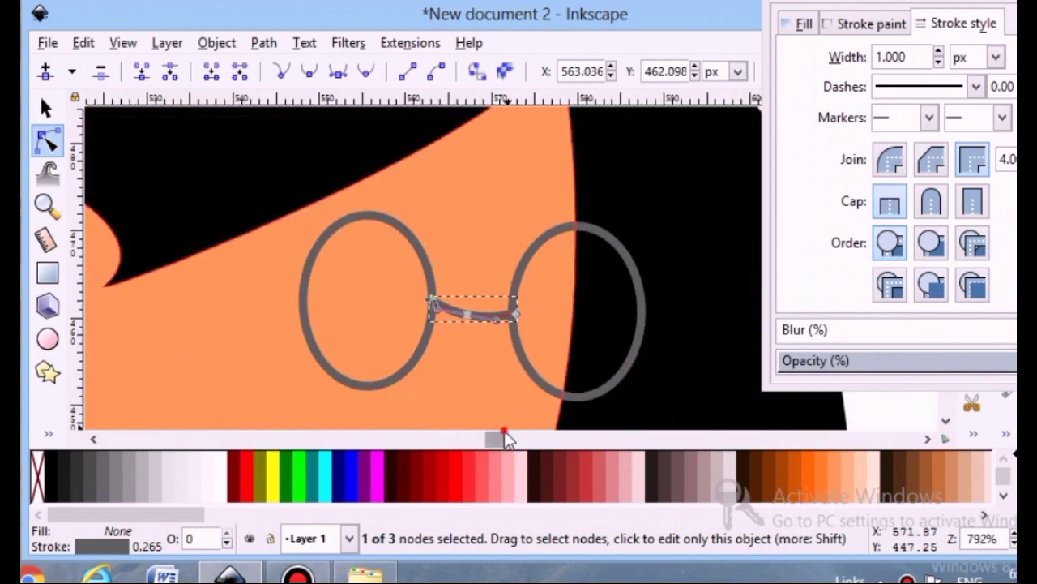
pyautogui.moveTo(505, 430); pyautogui.dragTo(500, 431)
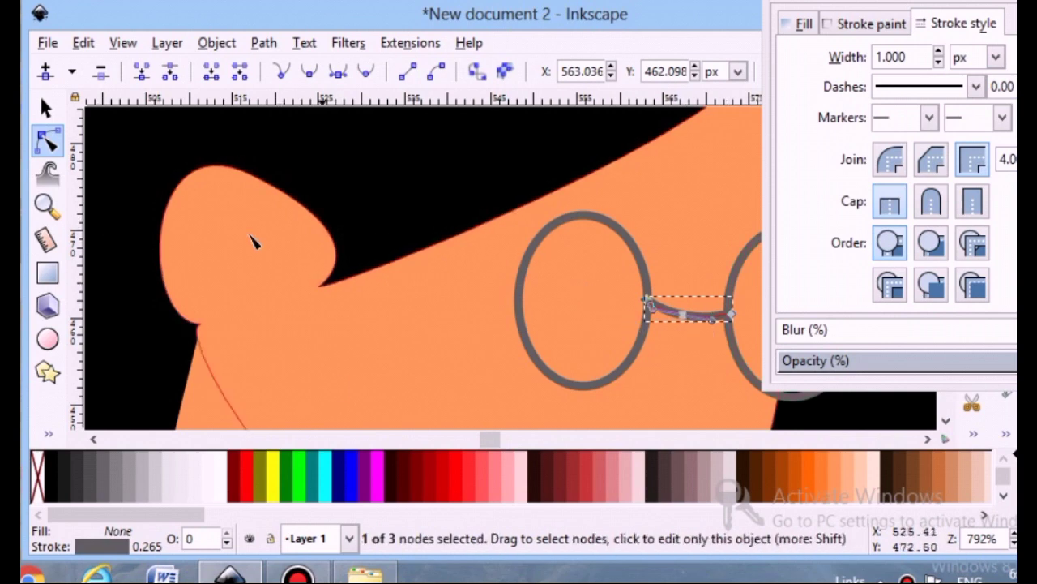
pyautogui.click(48, 434)
pyautogui.click(130, 252)
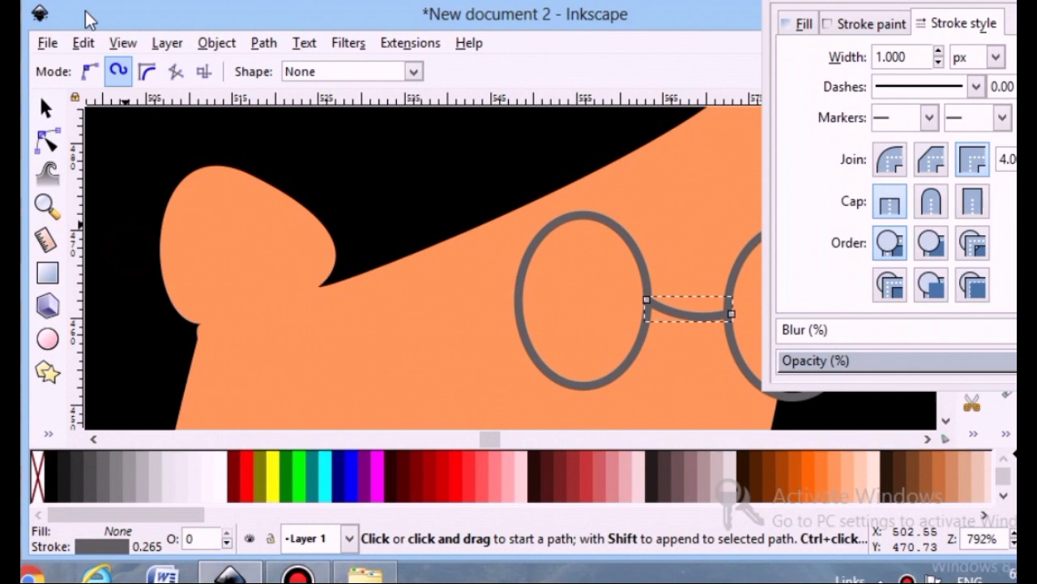
pyautogui.click(92, 75)
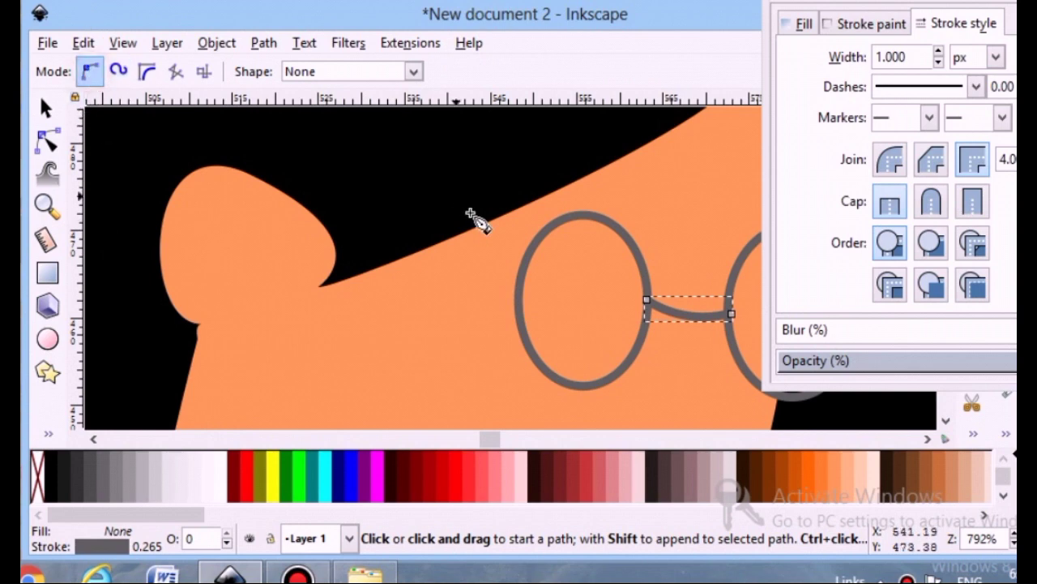
pyautogui.click(329, 217)
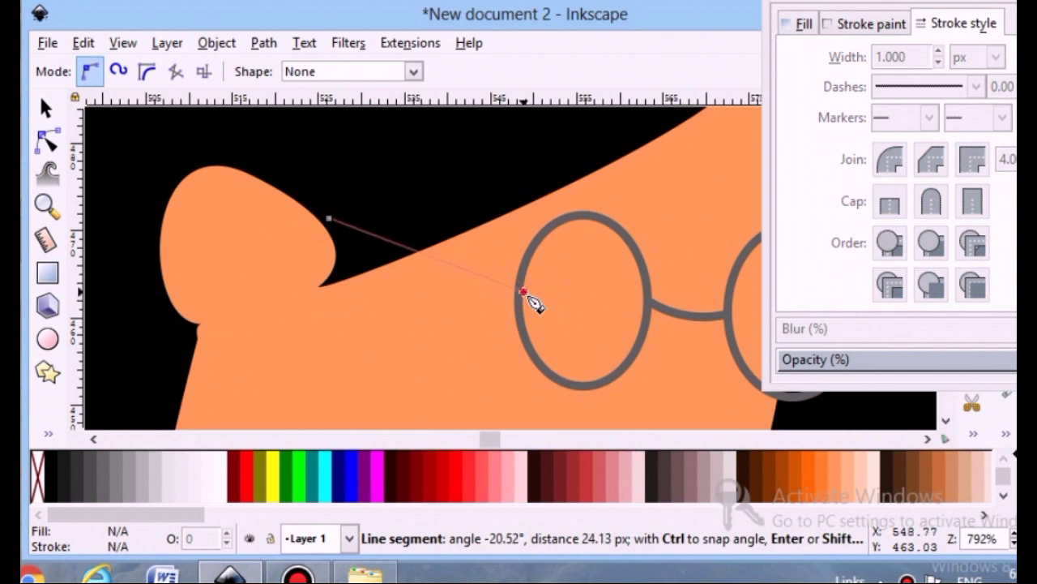
pyautogui.click(523, 292)
pyautogui.press('Return')
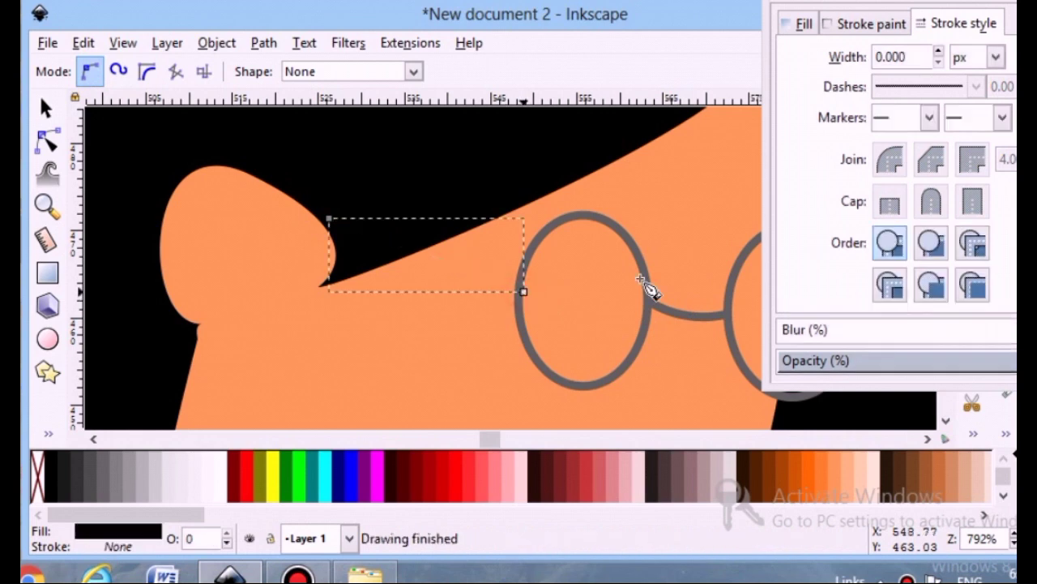
# Give the glasses' temple arm a flat grey stroke and remove its fill
pyautogui.click(866, 24)
pyautogui.click(832, 60)
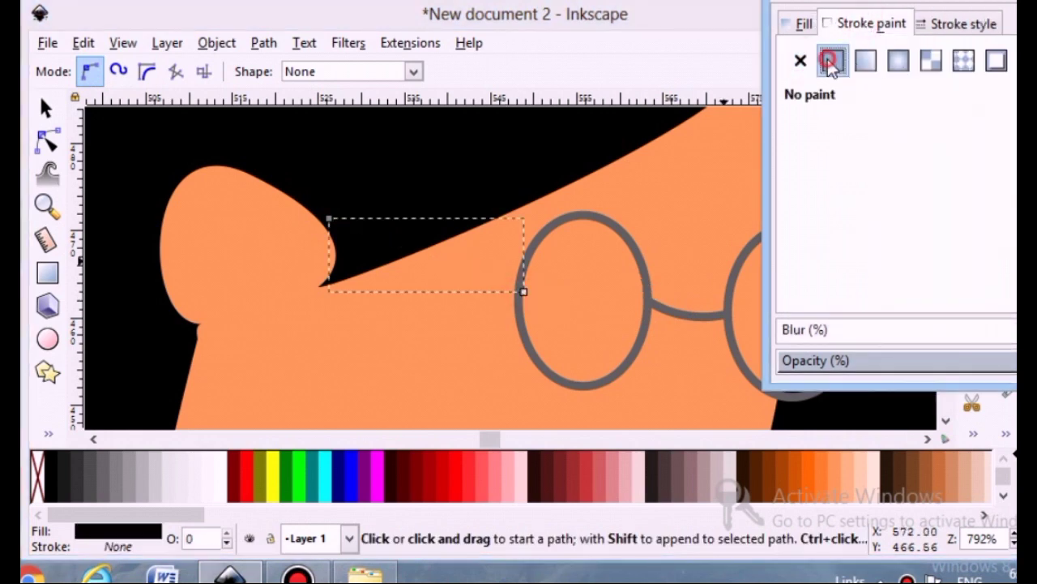
pyautogui.click(803, 29)
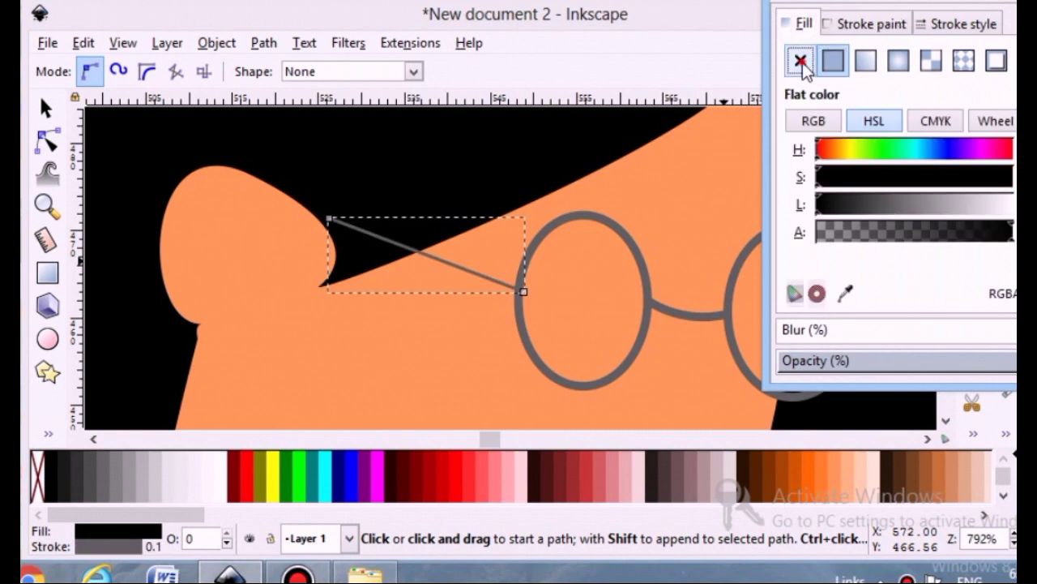
pyautogui.click(801, 61)
# Set the temple arm's stroke width to 1 px and close the fill and stroke settings
pyautogui.click(937, 32)
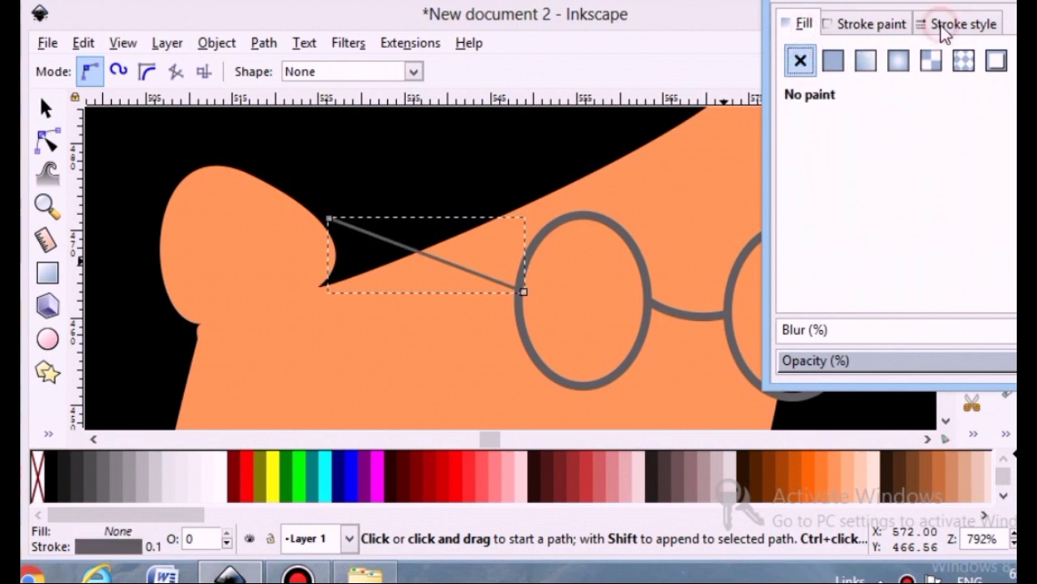
pyautogui.write('1')
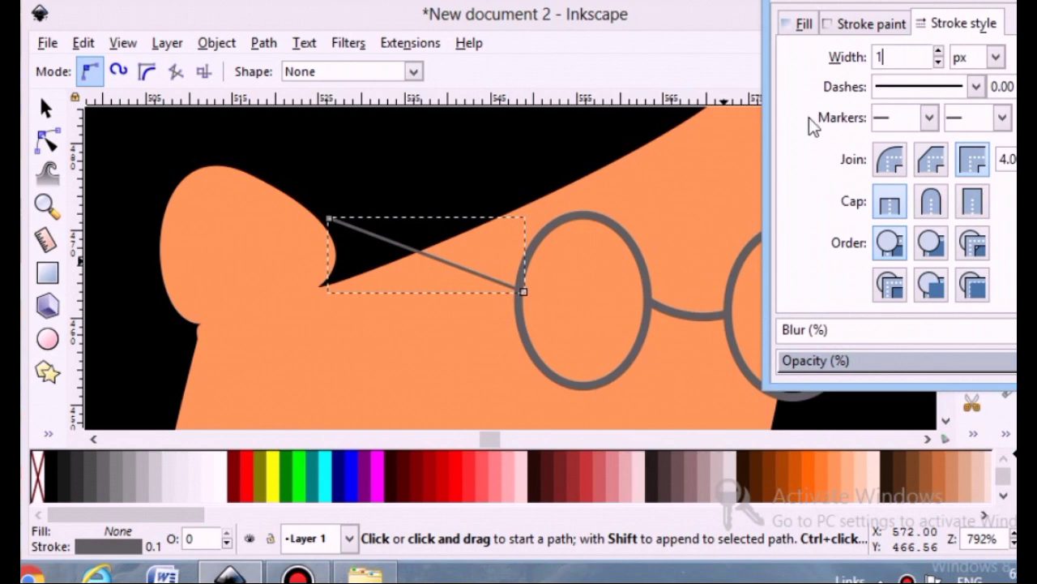
pyautogui.click(718, 216)
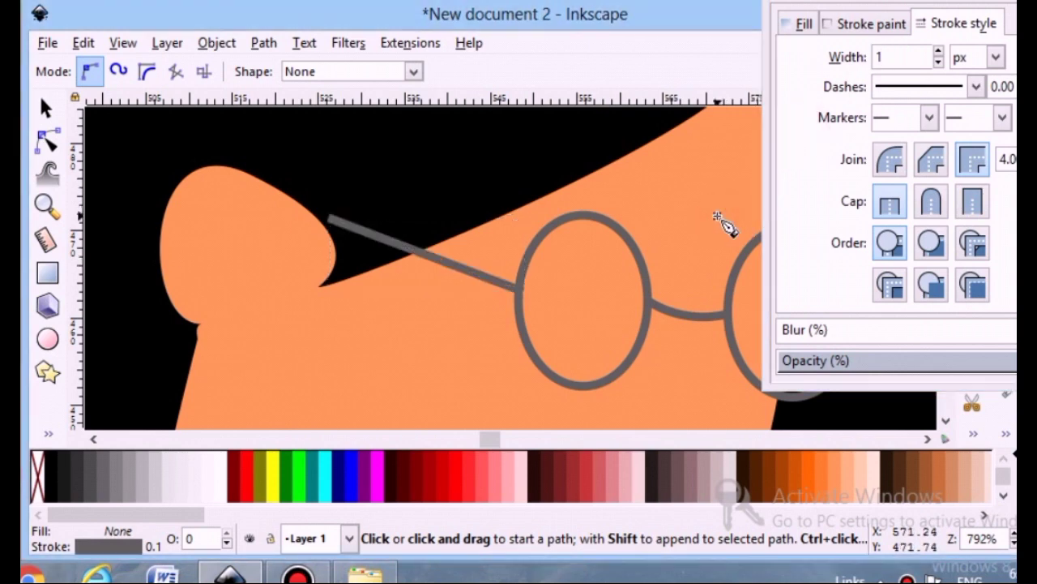
pyautogui.click(47, 108)
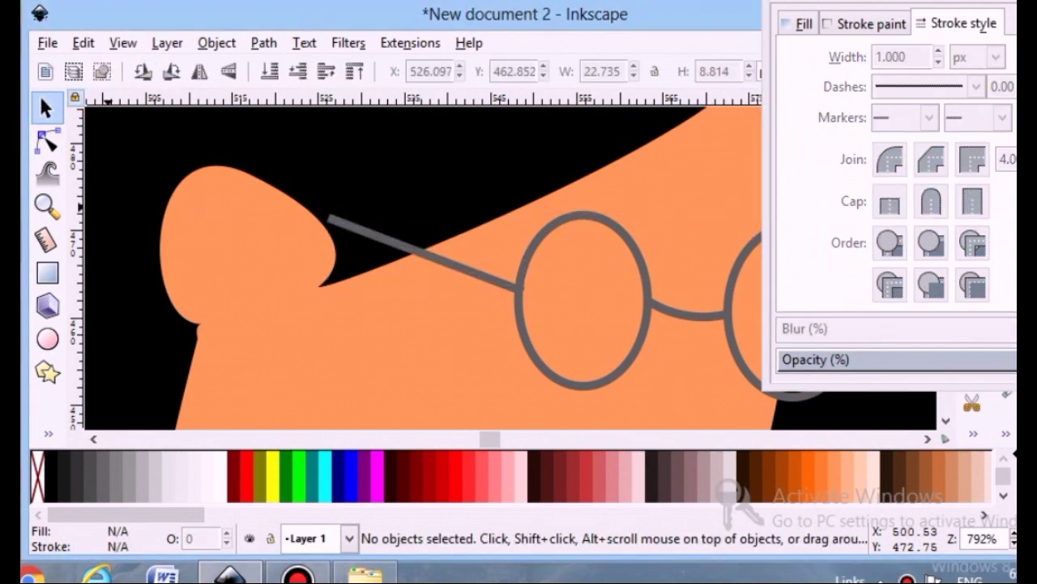
pyautogui.click(1015, 2)
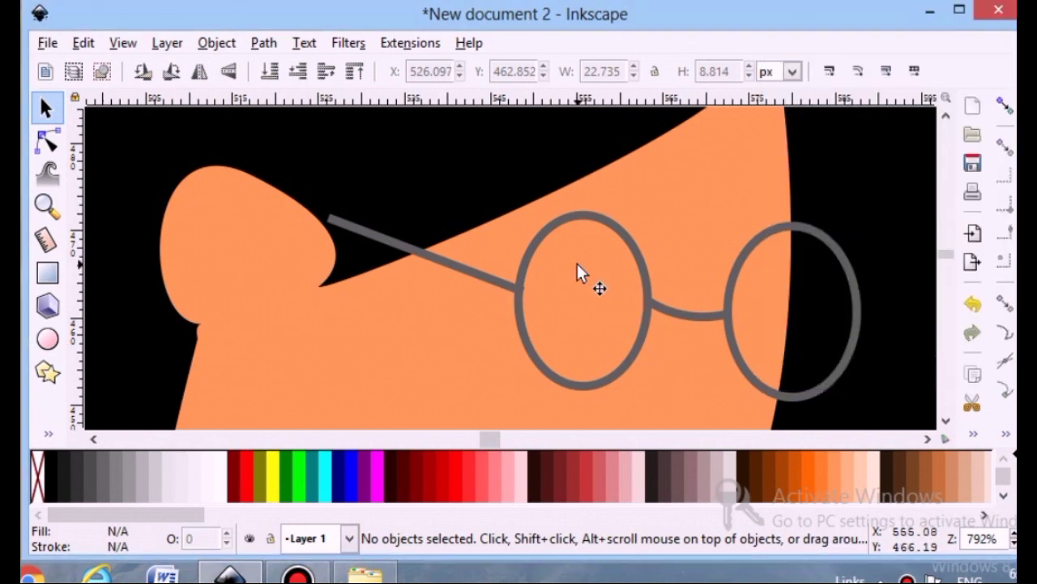
# Check how the temple arm and glasses look on the whole figure
pyautogui.click(380, 242)
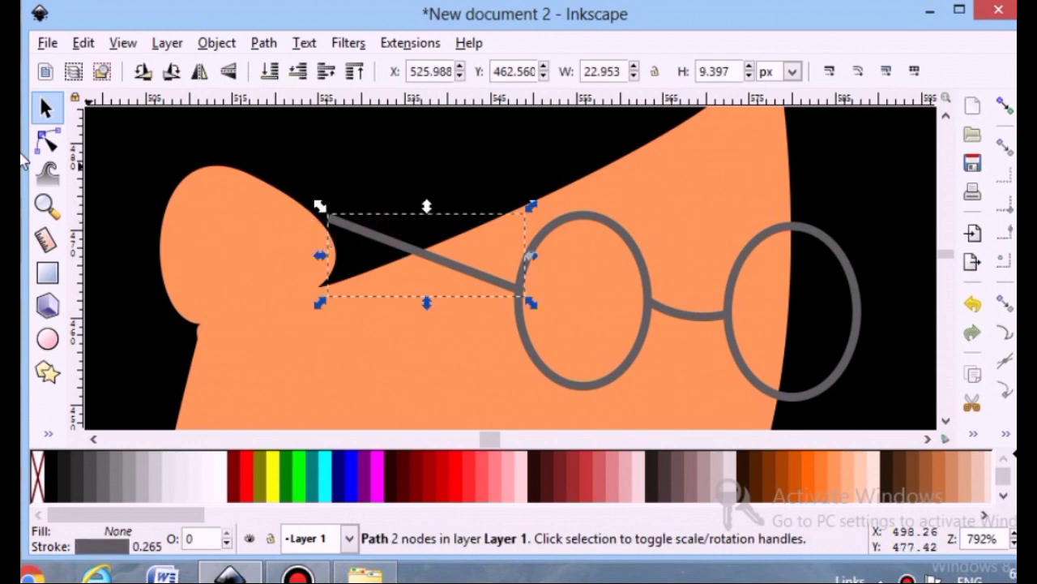
pyautogui.scroll(-2, 514, 376)
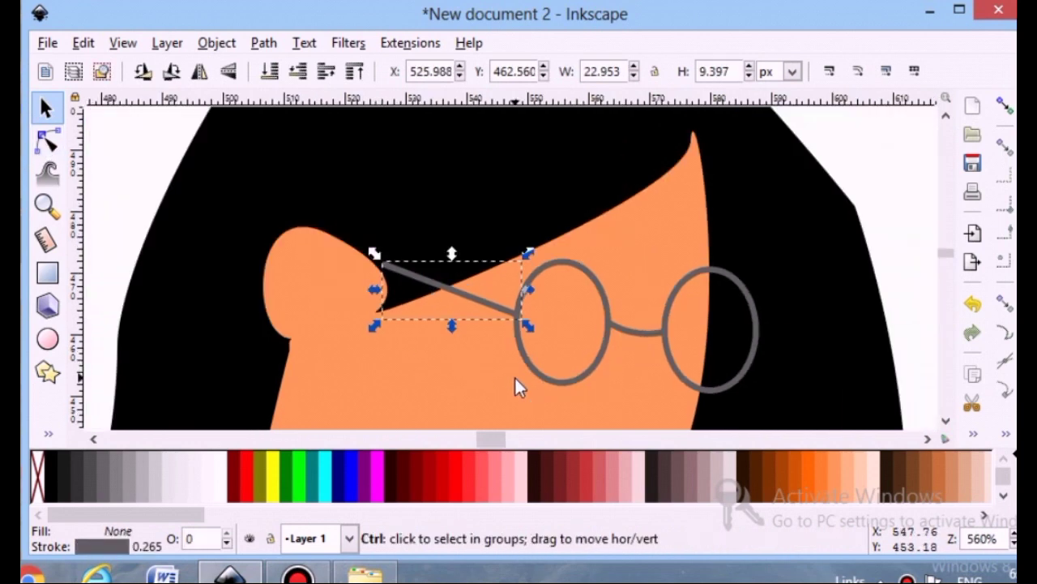
pyautogui.scroll(-1, 515, 376)
pyautogui.moveTo(514, 440)
pyautogui.mouseDown()
pyautogui.moveTo(592, 438)
pyautogui.moveTo(521, 438)
pyautogui.mouseUp()
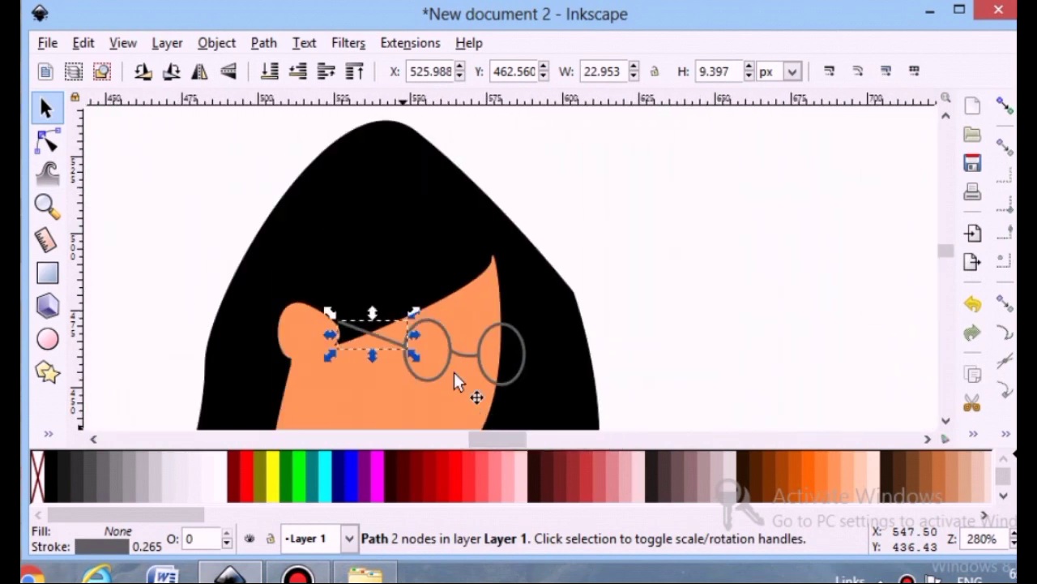
pyautogui.scroll(-3, 453, 372)
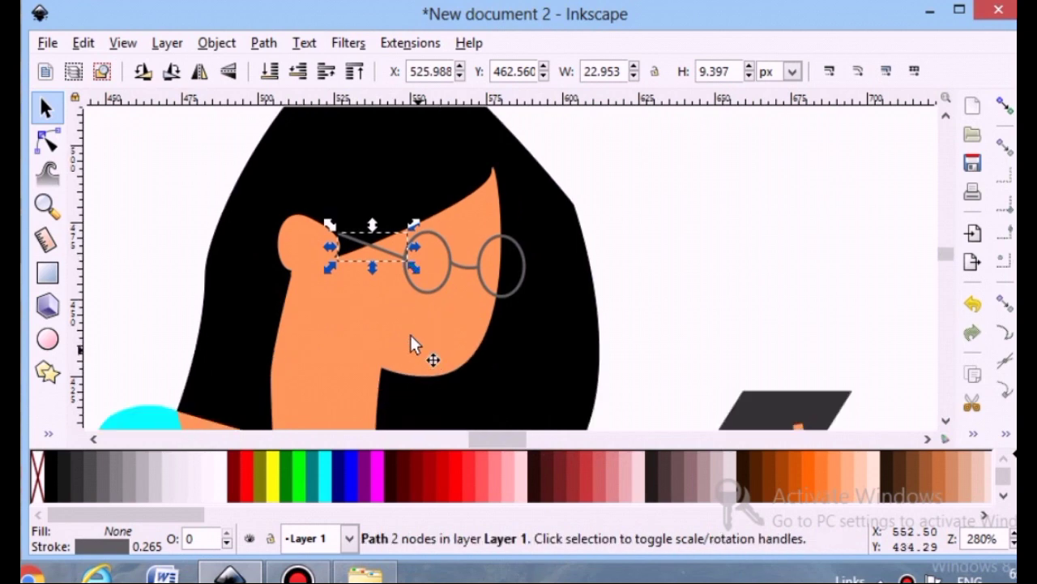
pyautogui.keyDown('ctrl'); pyautogui.scroll(-2, 411, 336); pyautogui.keyUp('ctrl')
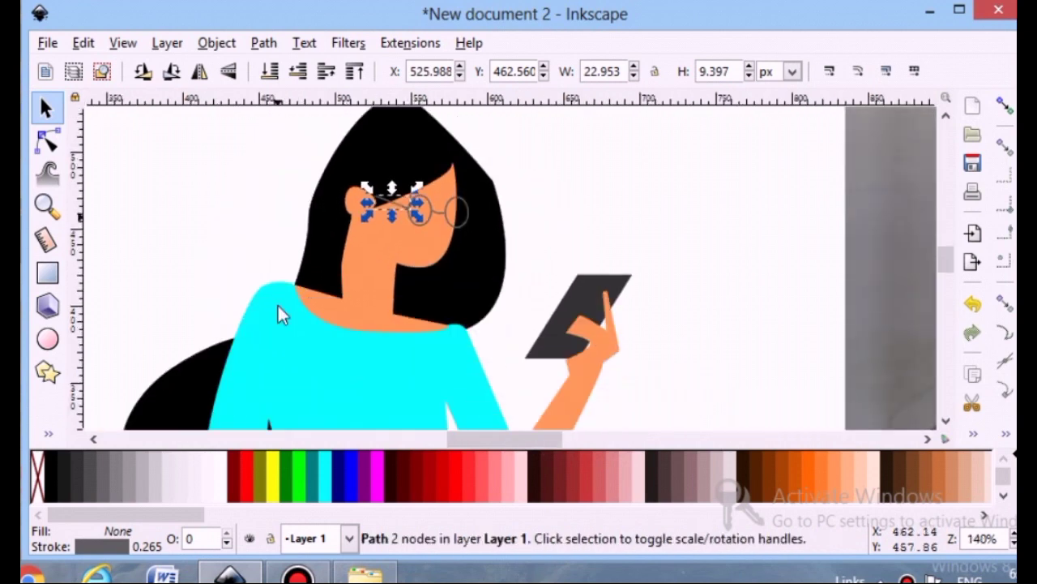
pyautogui.click(204, 197)
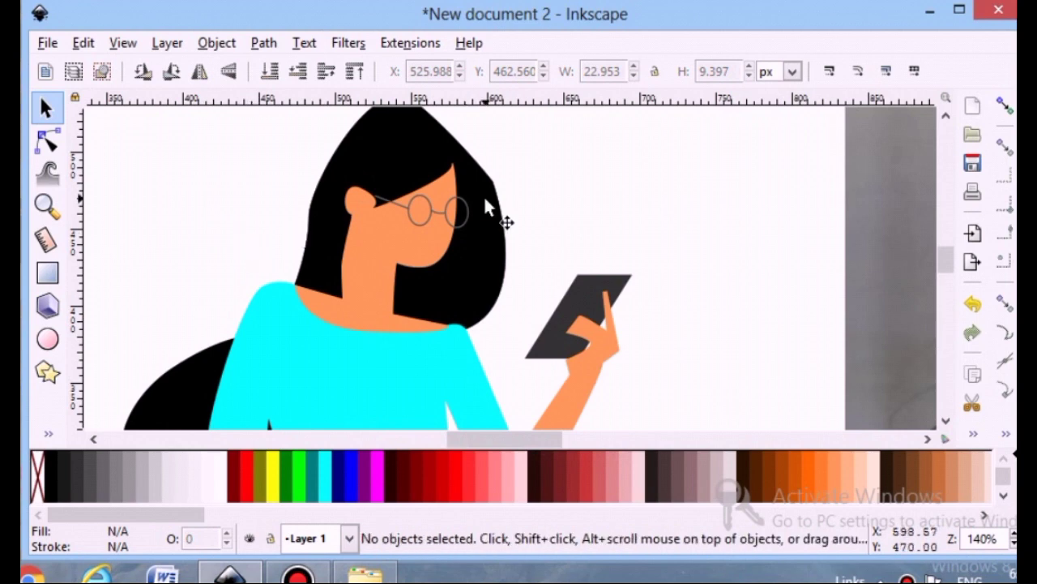
# Shorten both glasses lenses from their lower edges, making the lens nearer the ear about 18 px high
pyautogui.keyDown('ctrl'); pyautogui.scroll(3, 451, 234); pyautogui.keyUp('ctrl')
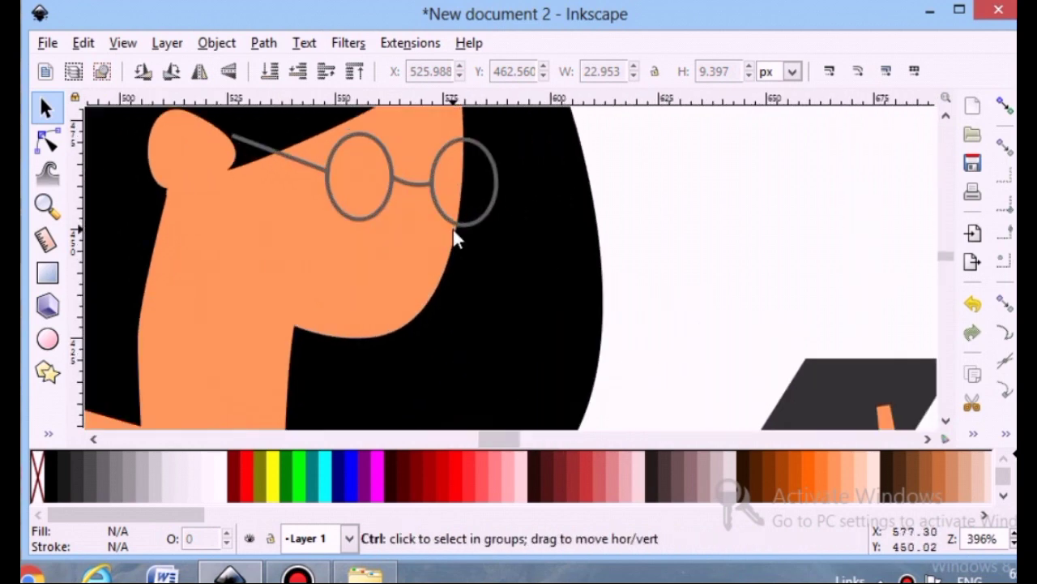
pyautogui.click(363, 217)
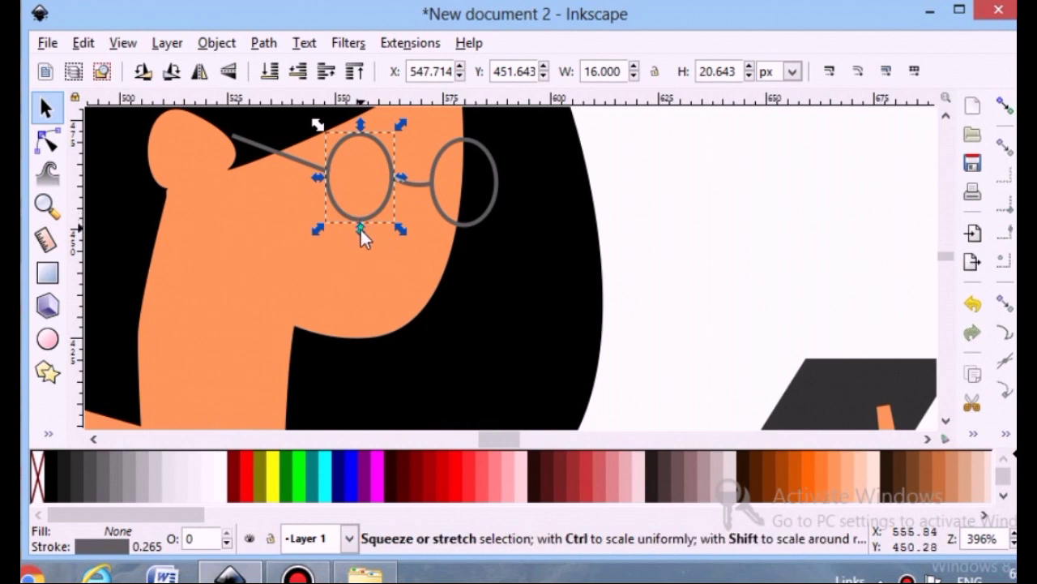
pyautogui.moveTo(362, 230); pyautogui.dragTo(360, 218)
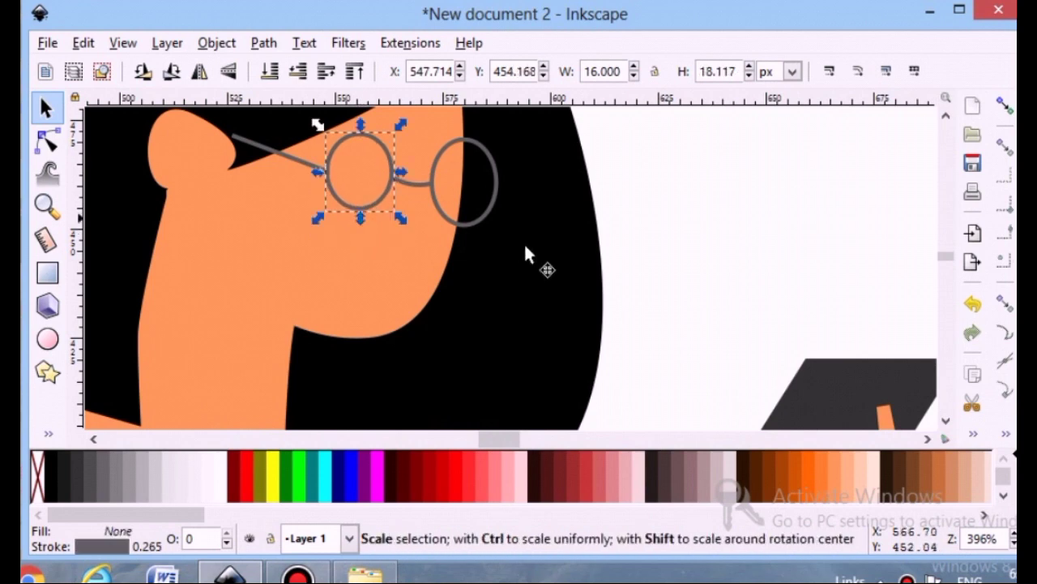
pyautogui.click(459, 227)
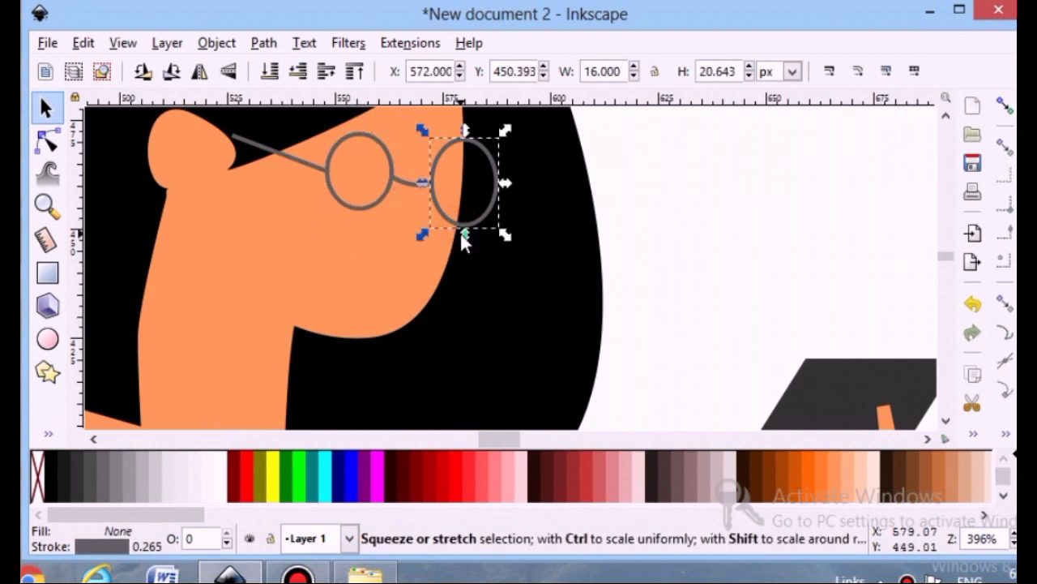
pyautogui.moveTo(465, 231); pyautogui.dragTo(462, 224)
pyautogui.click(459, 258)
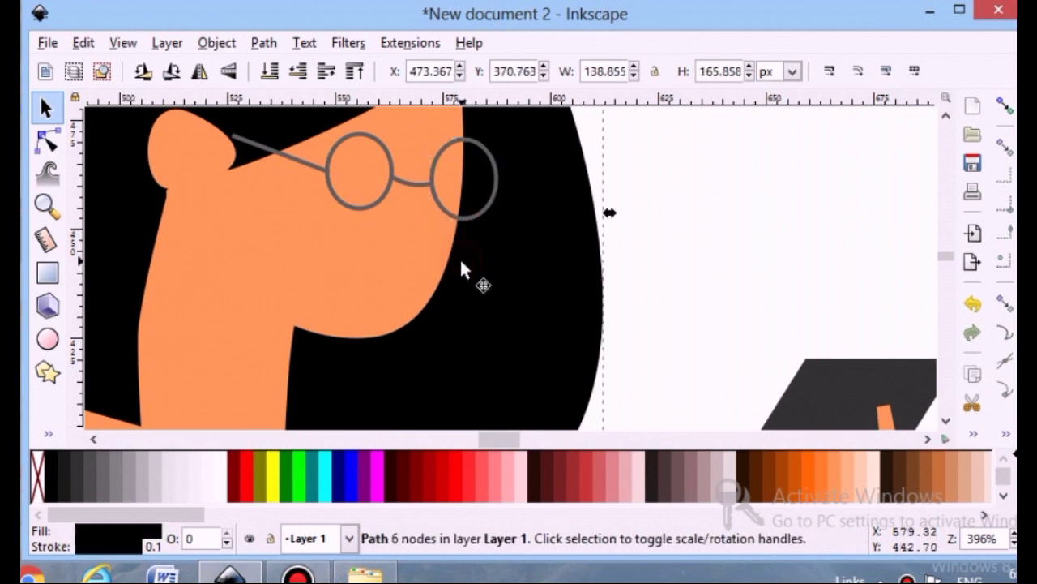
# Compare the whole coloured figure with the pencil sketch beside it
pyautogui.scroll(-4, 461, 259)
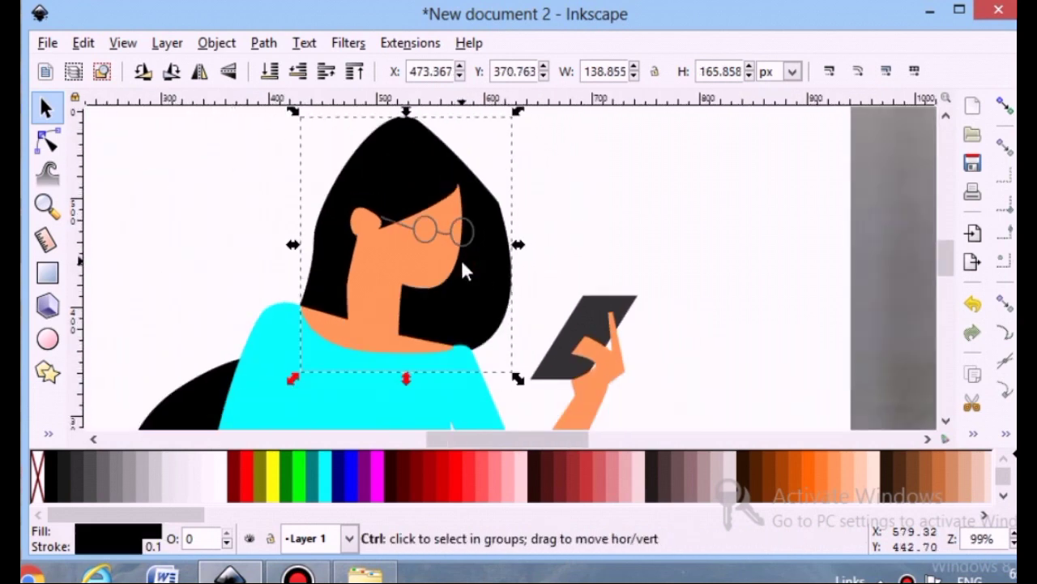
pyautogui.click(235, 251)
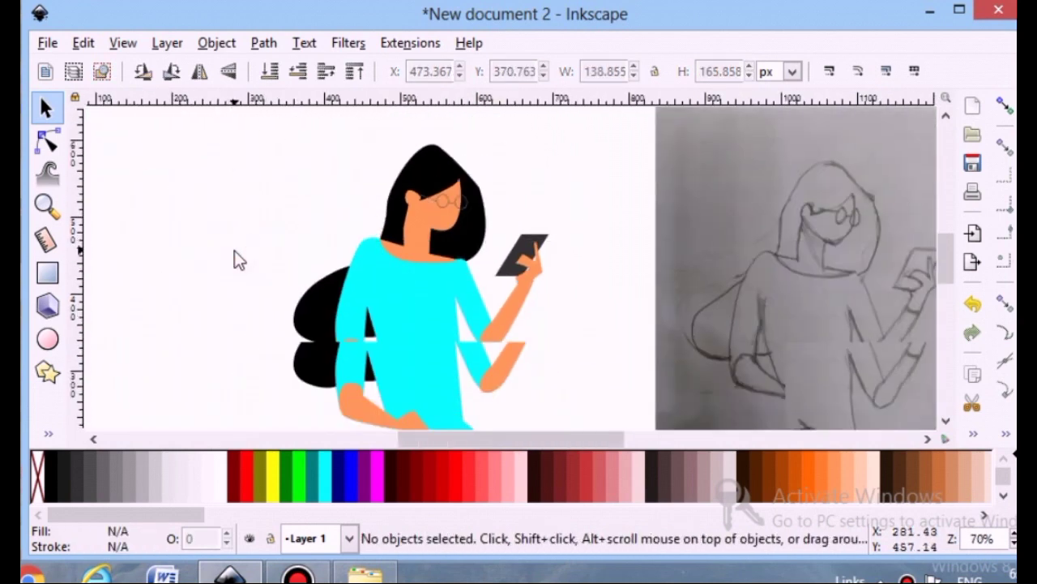
pyautogui.scroll(-2, 235, 250)
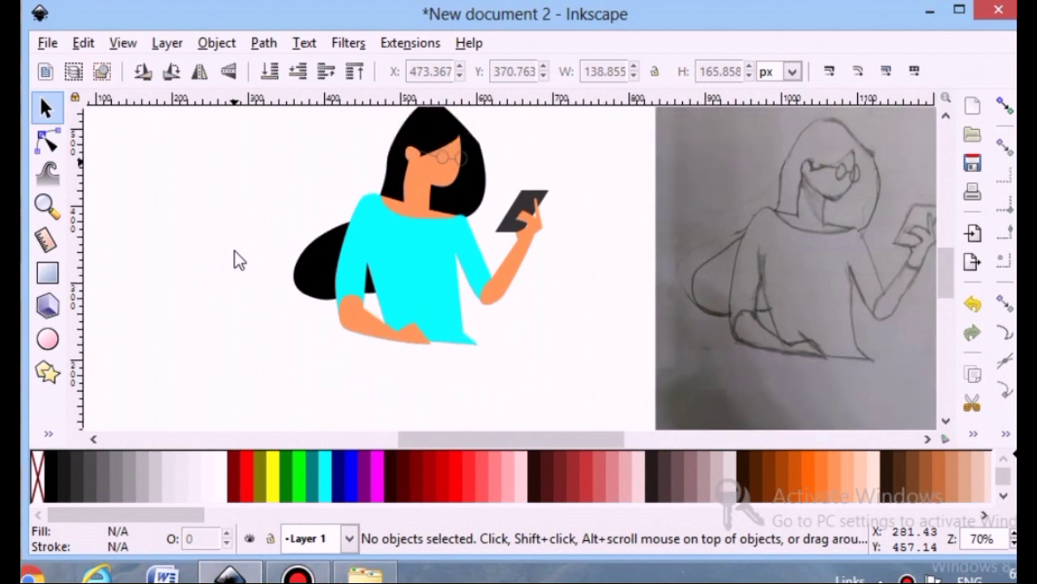
pyautogui.scroll(2, 235, 251)
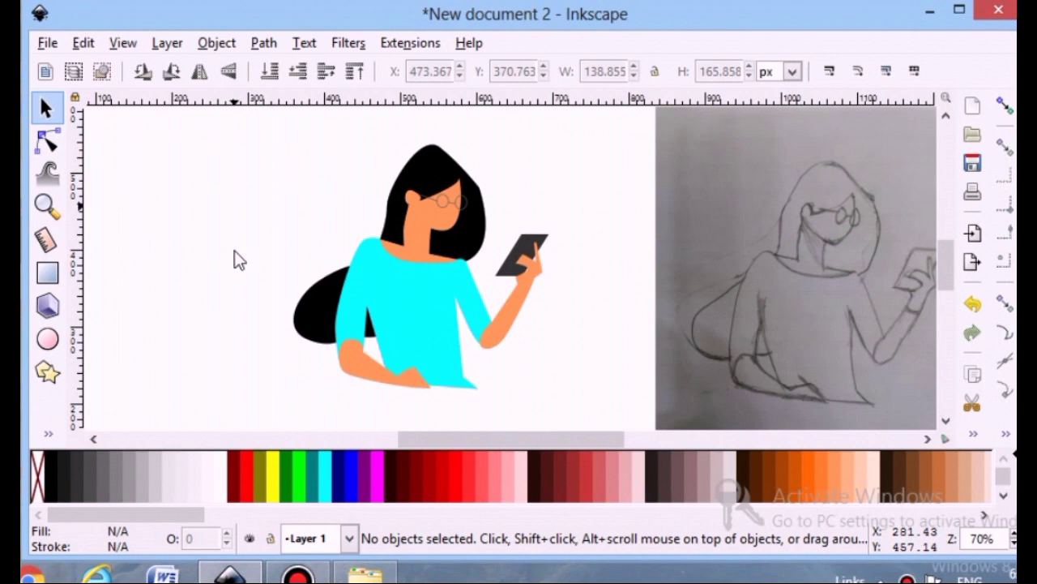
pyautogui.scroll(2, 234, 251)
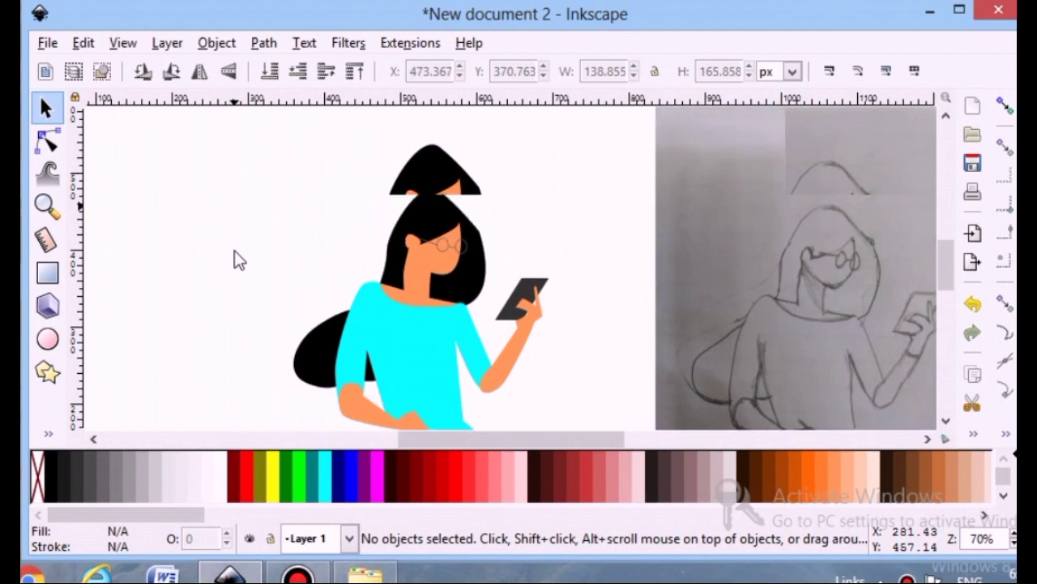
pyautogui.scroll(-2, 234, 251)
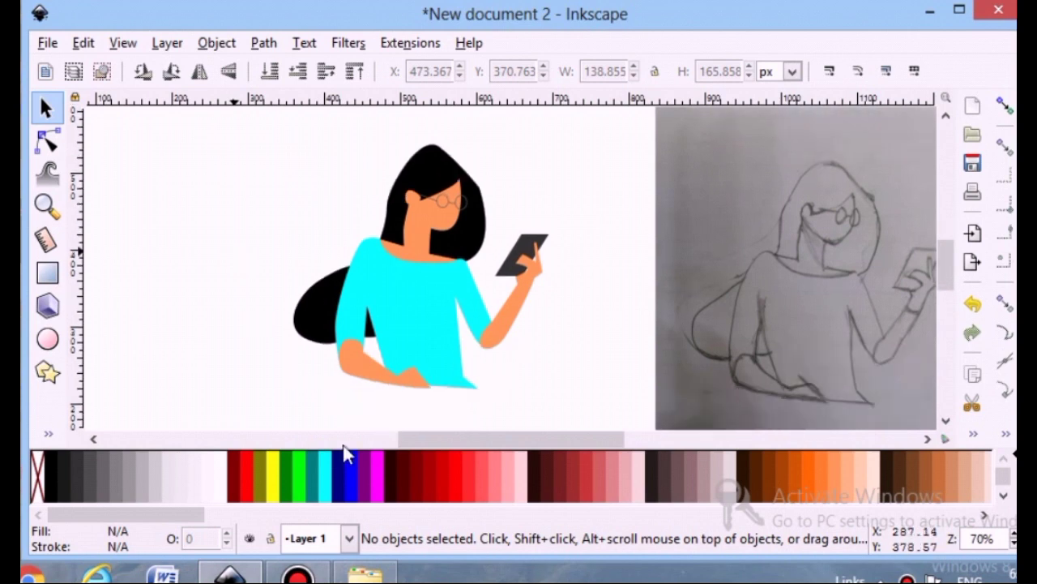
pyautogui.moveTo(454, 437); pyautogui.dragTo(479, 440)
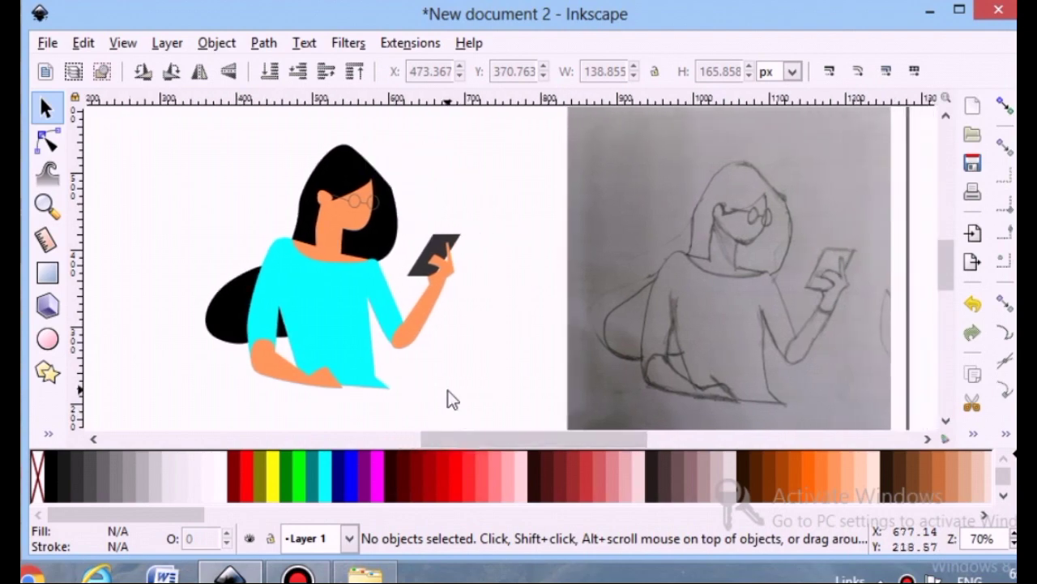